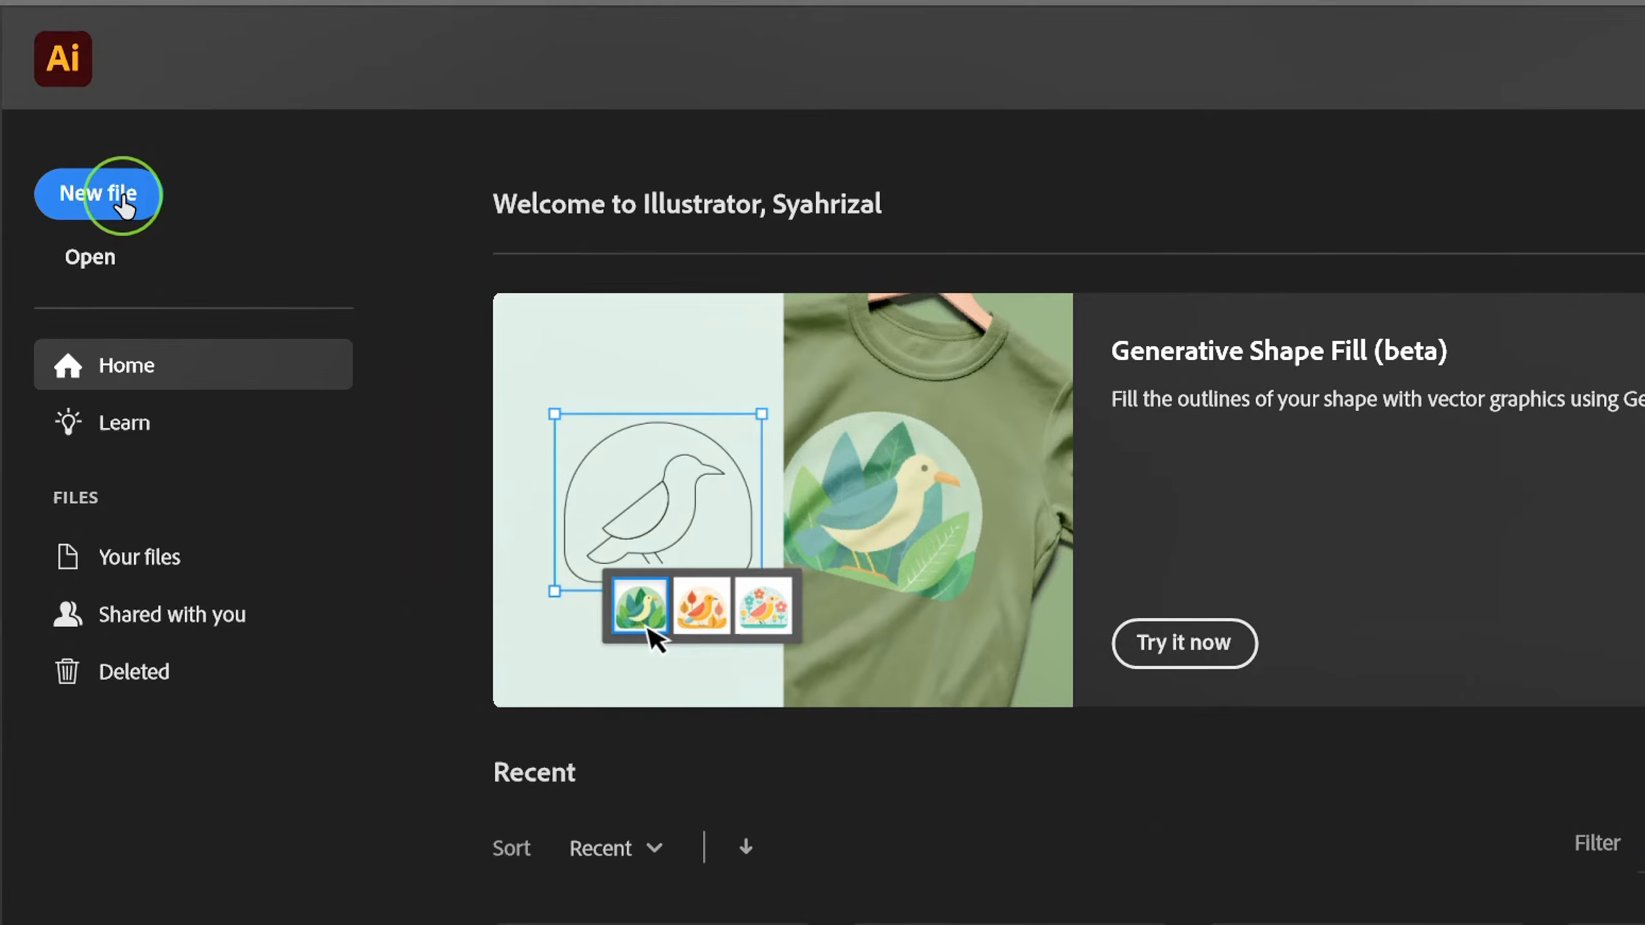
- Create a new Web document of 1920 x 1080 px in RGB color mode
left_click(123, 207)
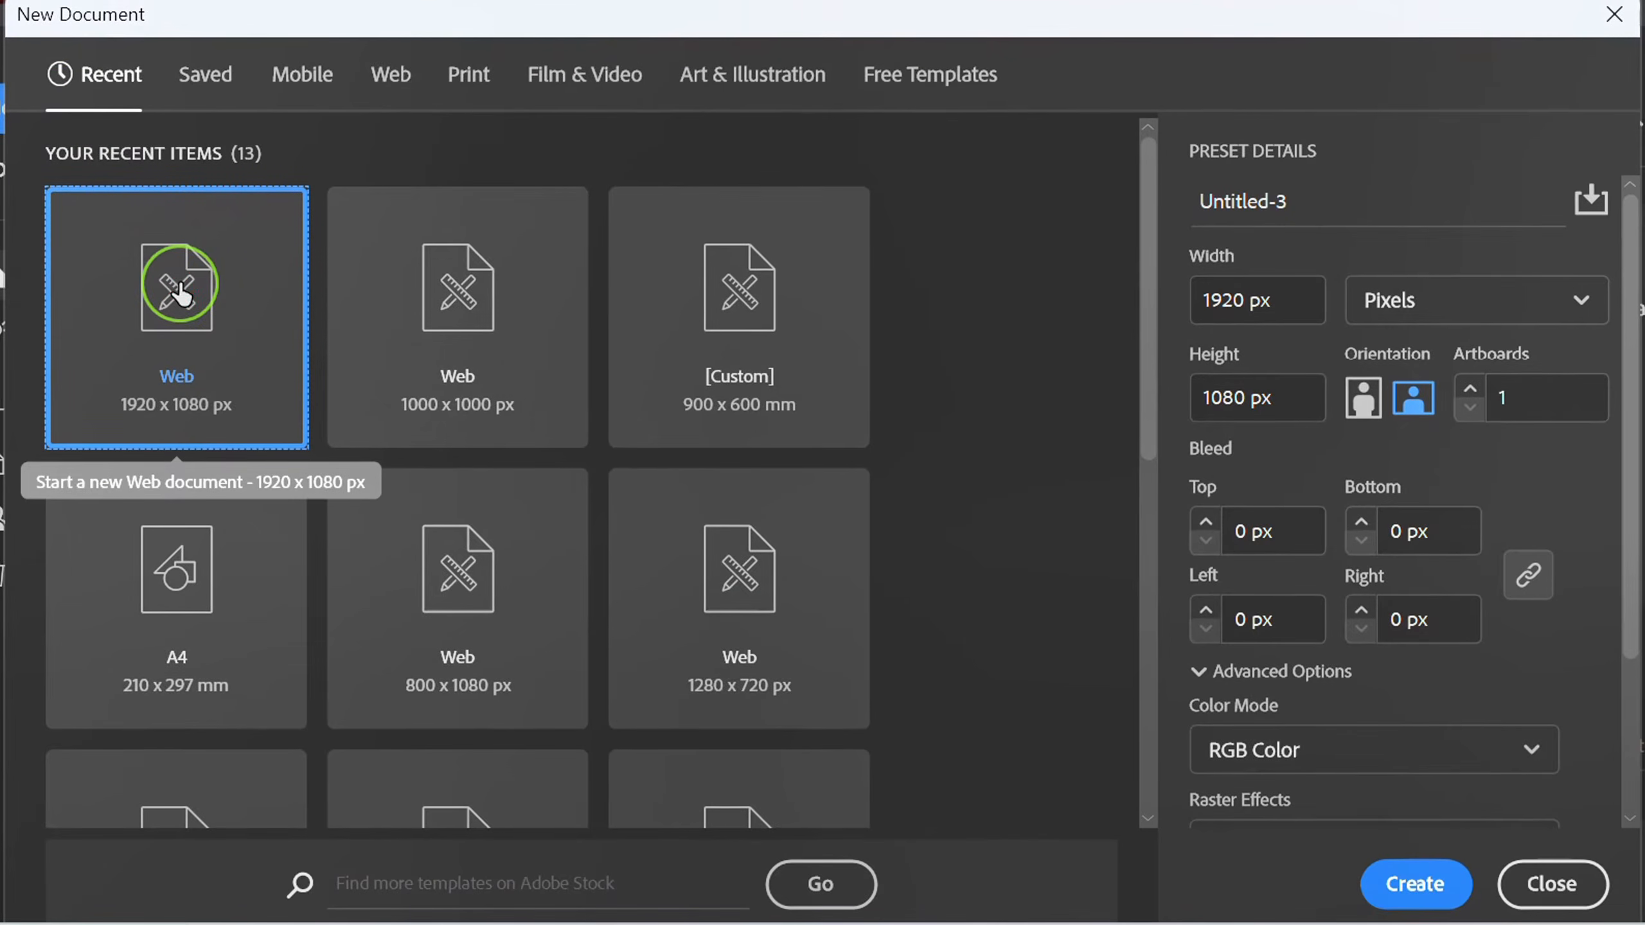
left_click(1409, 900)
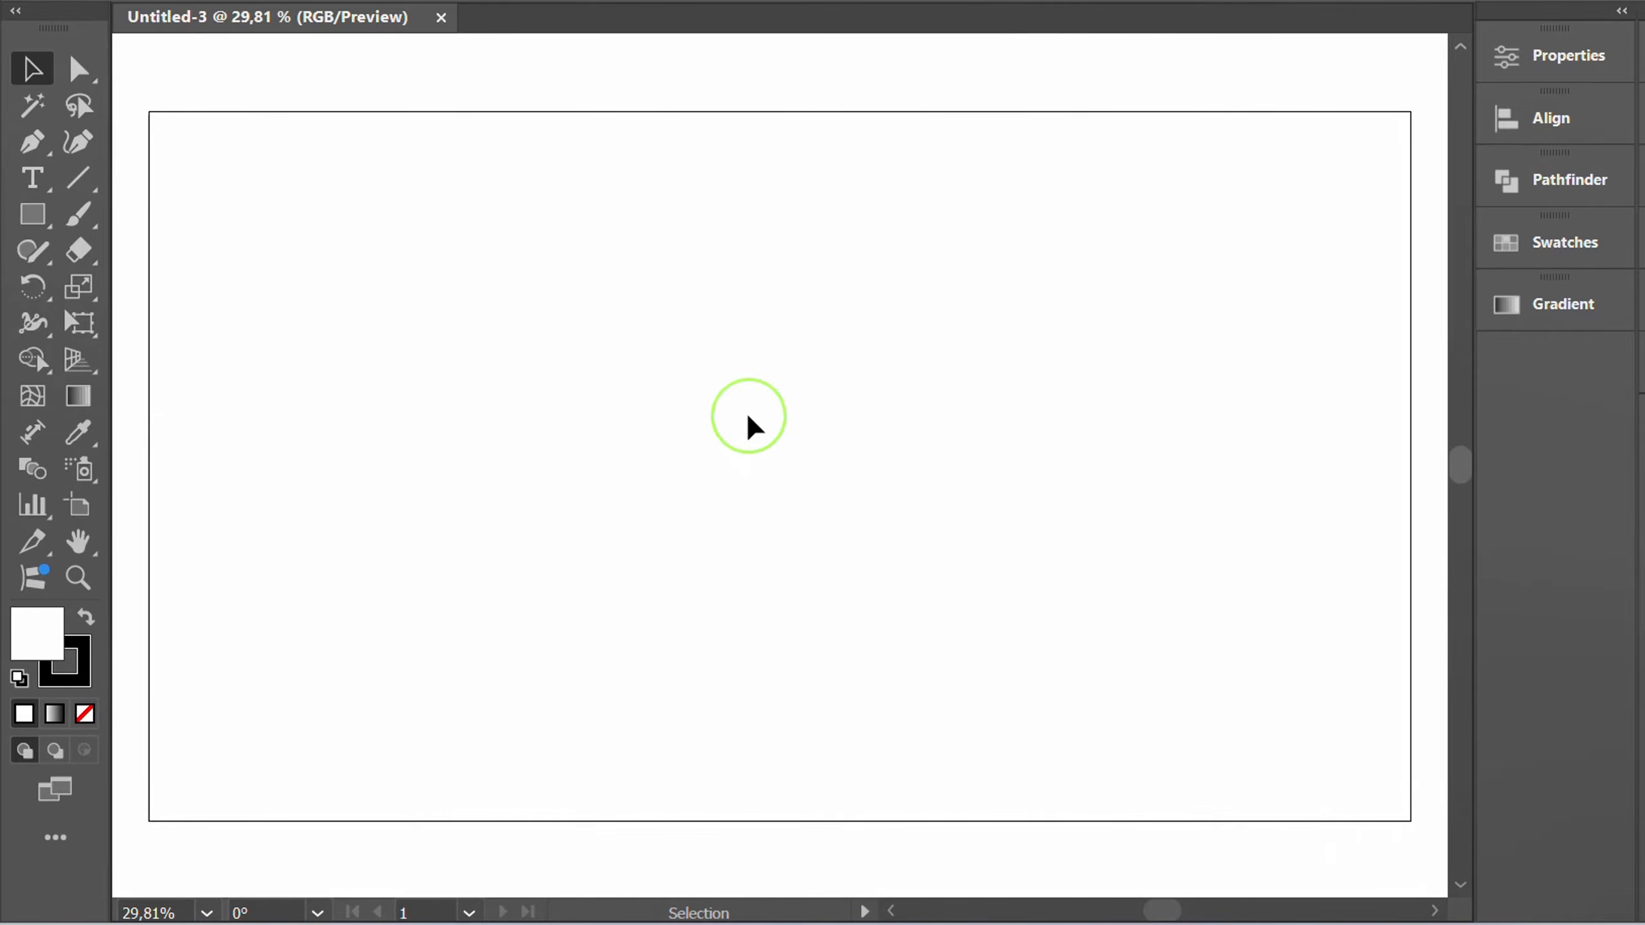
- Place the background-01 image as a linked file across the whole artboard and lock it
left_click(148, 21)
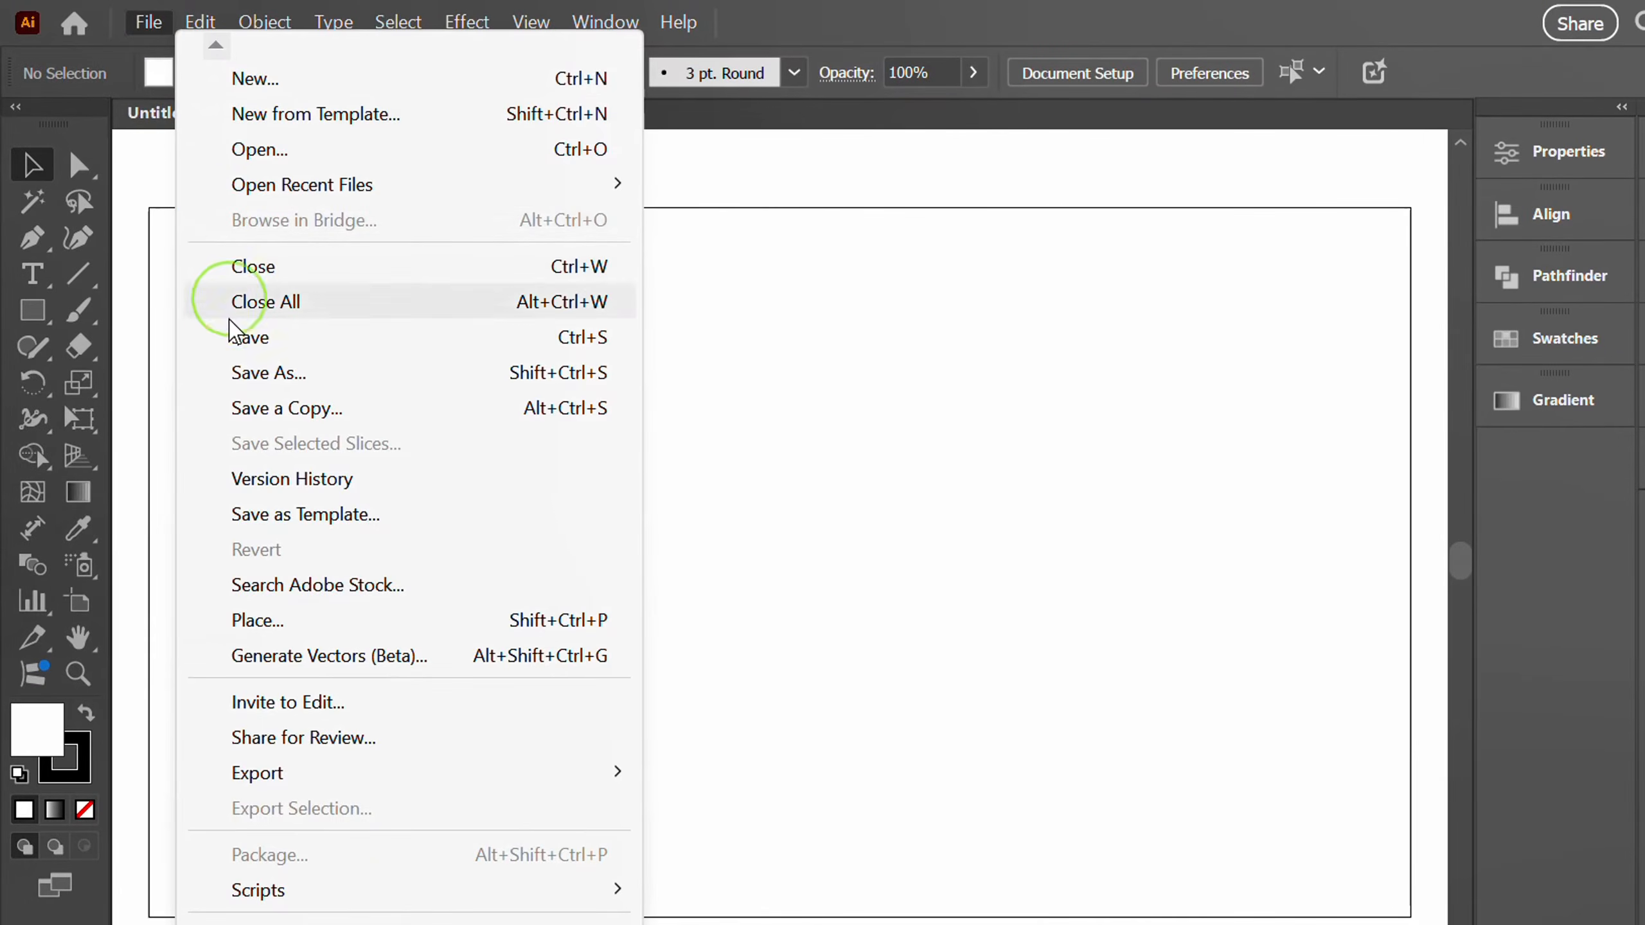
left_click(301, 620)
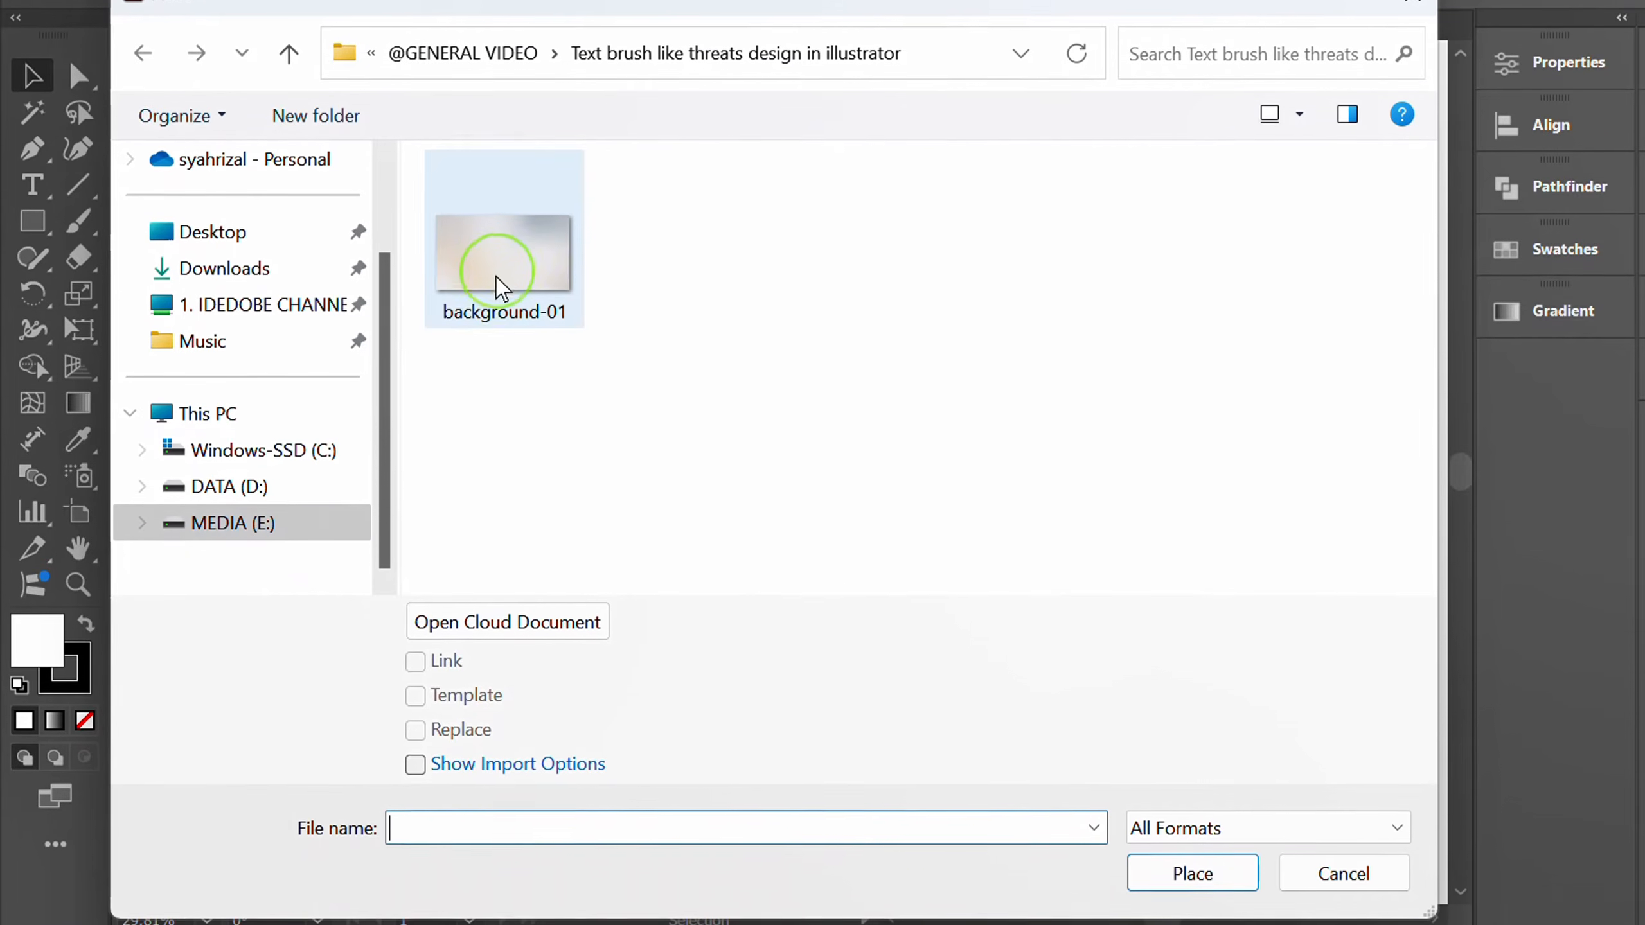
left_click(496, 279)
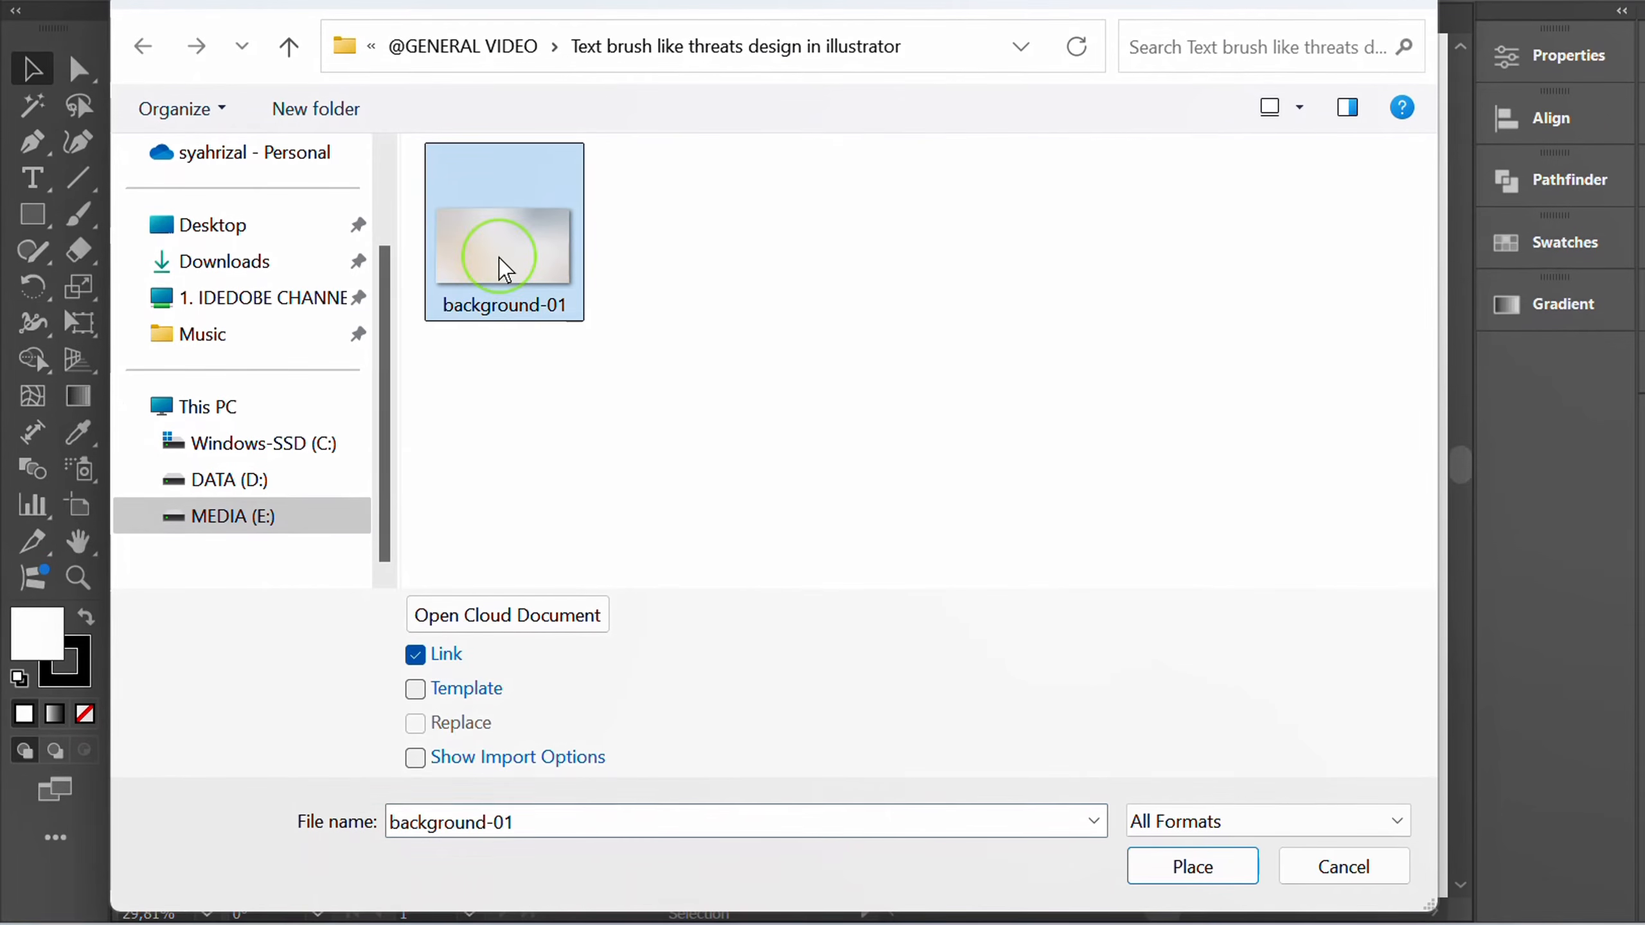
left_click(1194, 868)
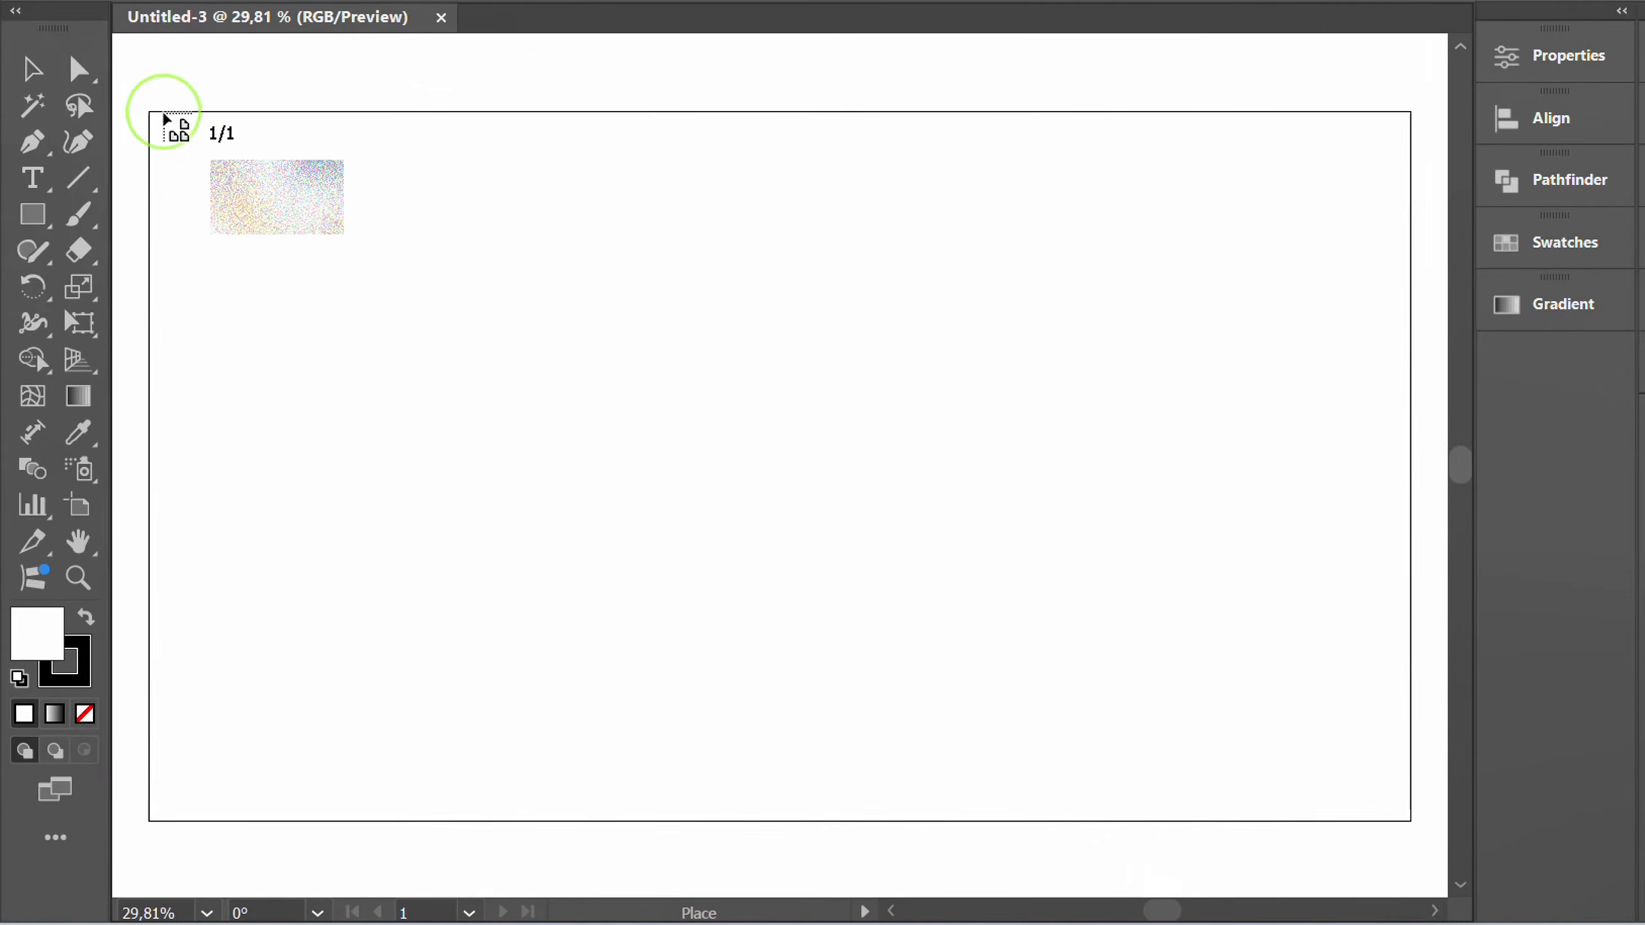
left_click_drag(150, 112, 1411, 821)
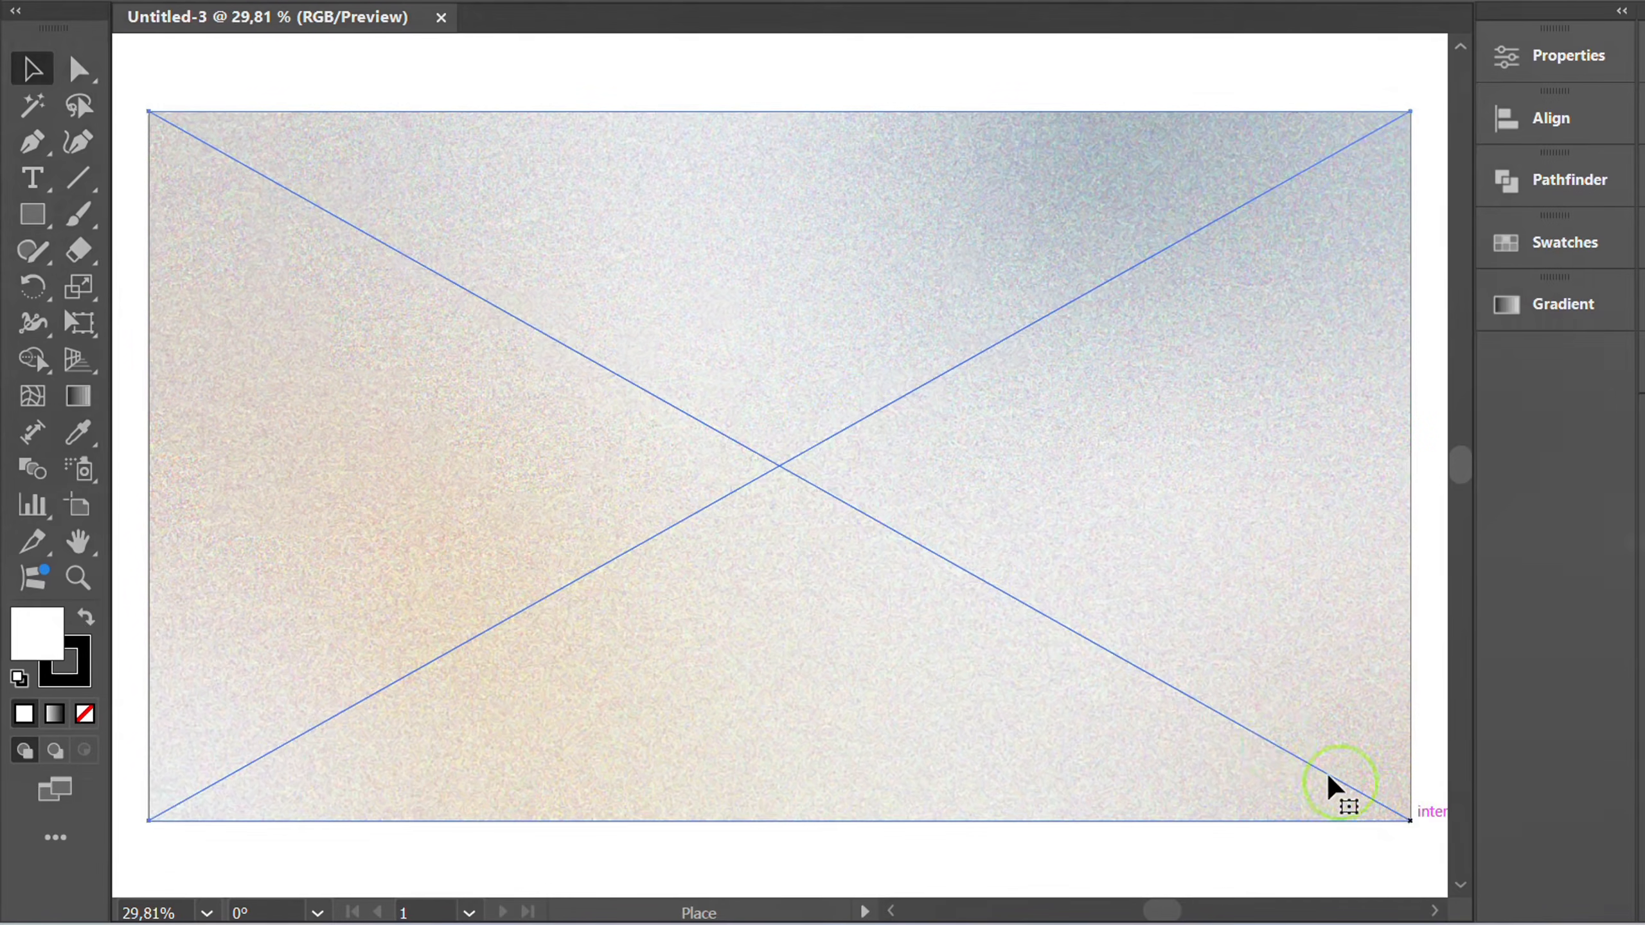
key("ctrl+2")
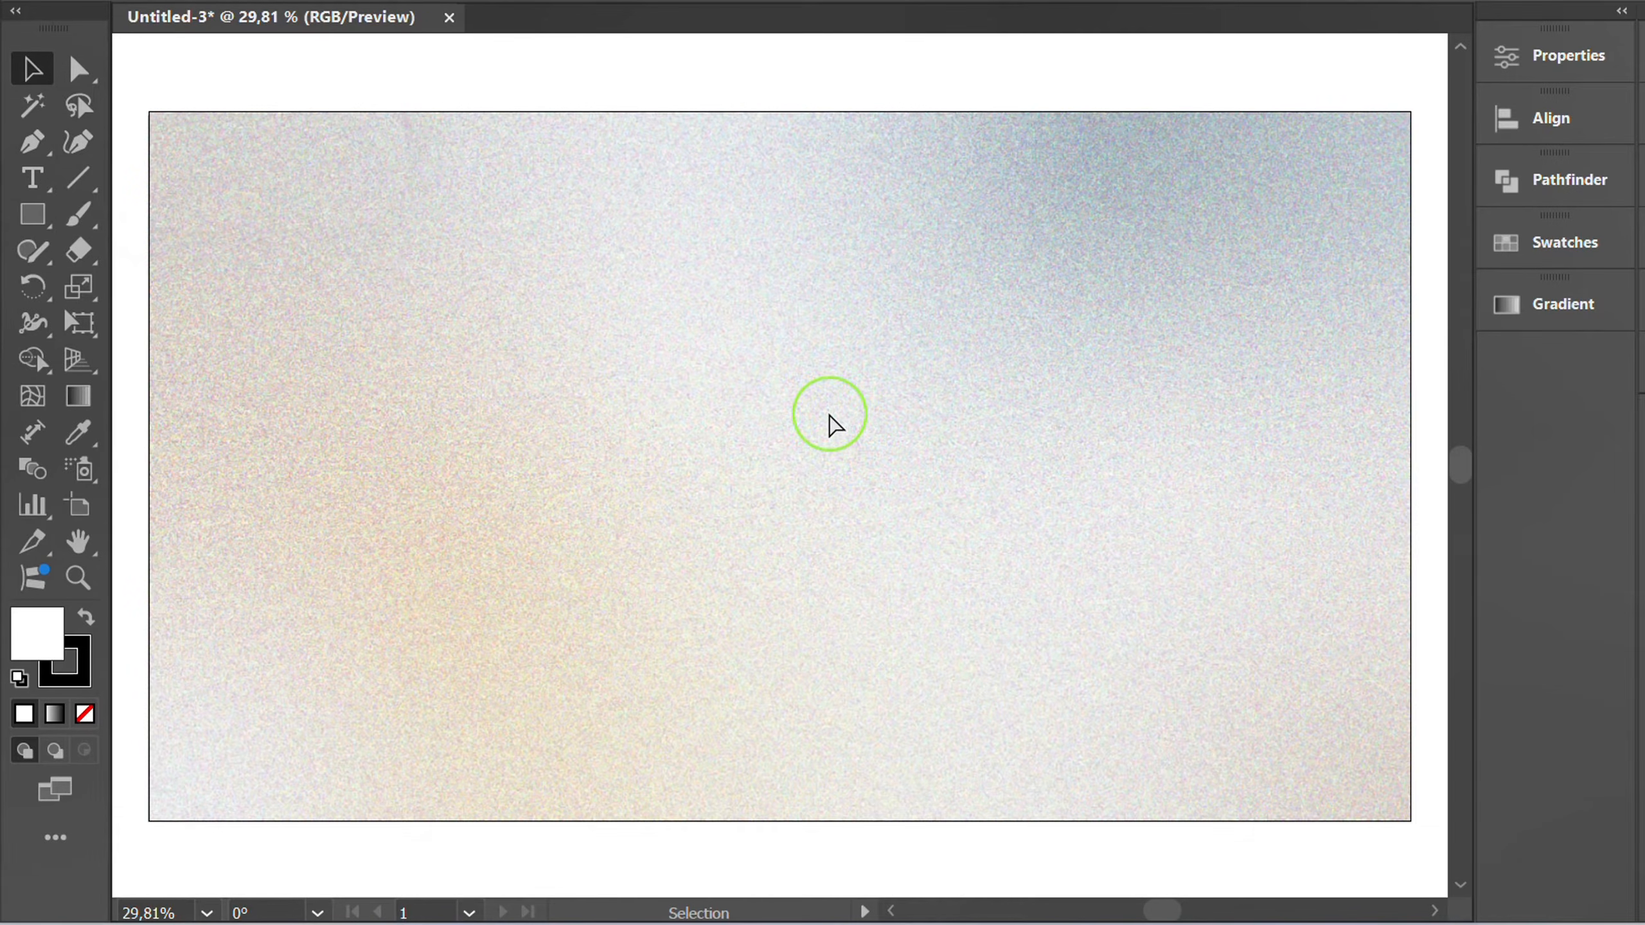
- Create a rectangle 100 px wide and 30 px high on the left half of the artboard
left_click_drag(36, 211, 174, 218)
left_click(471, 387)
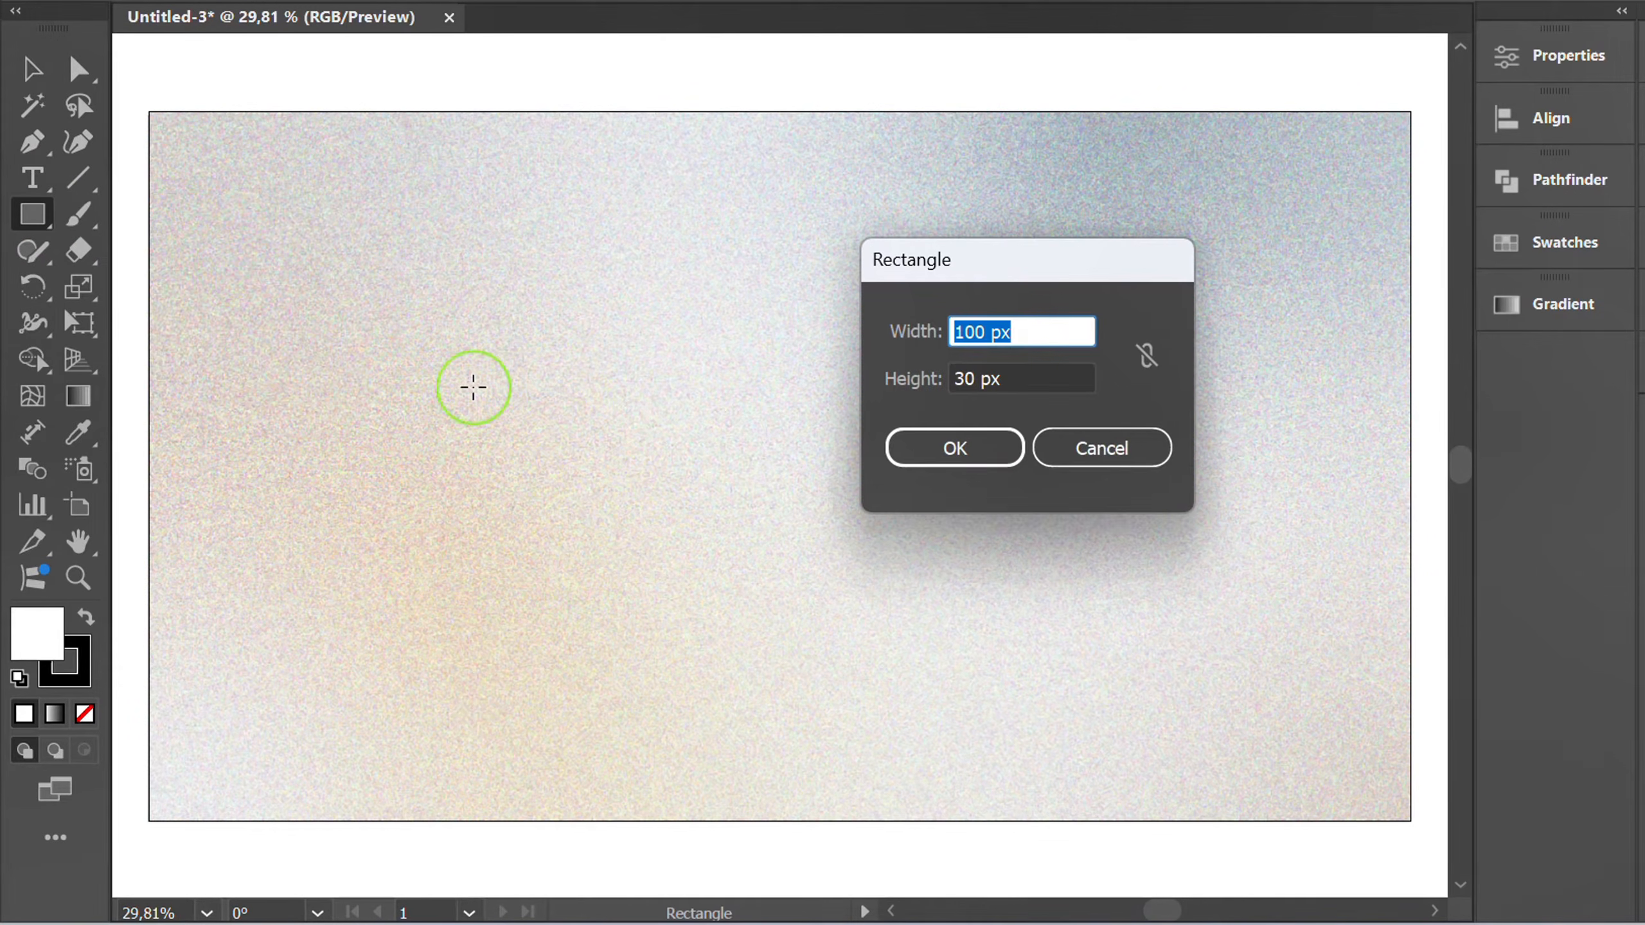
left_click(1039, 332)
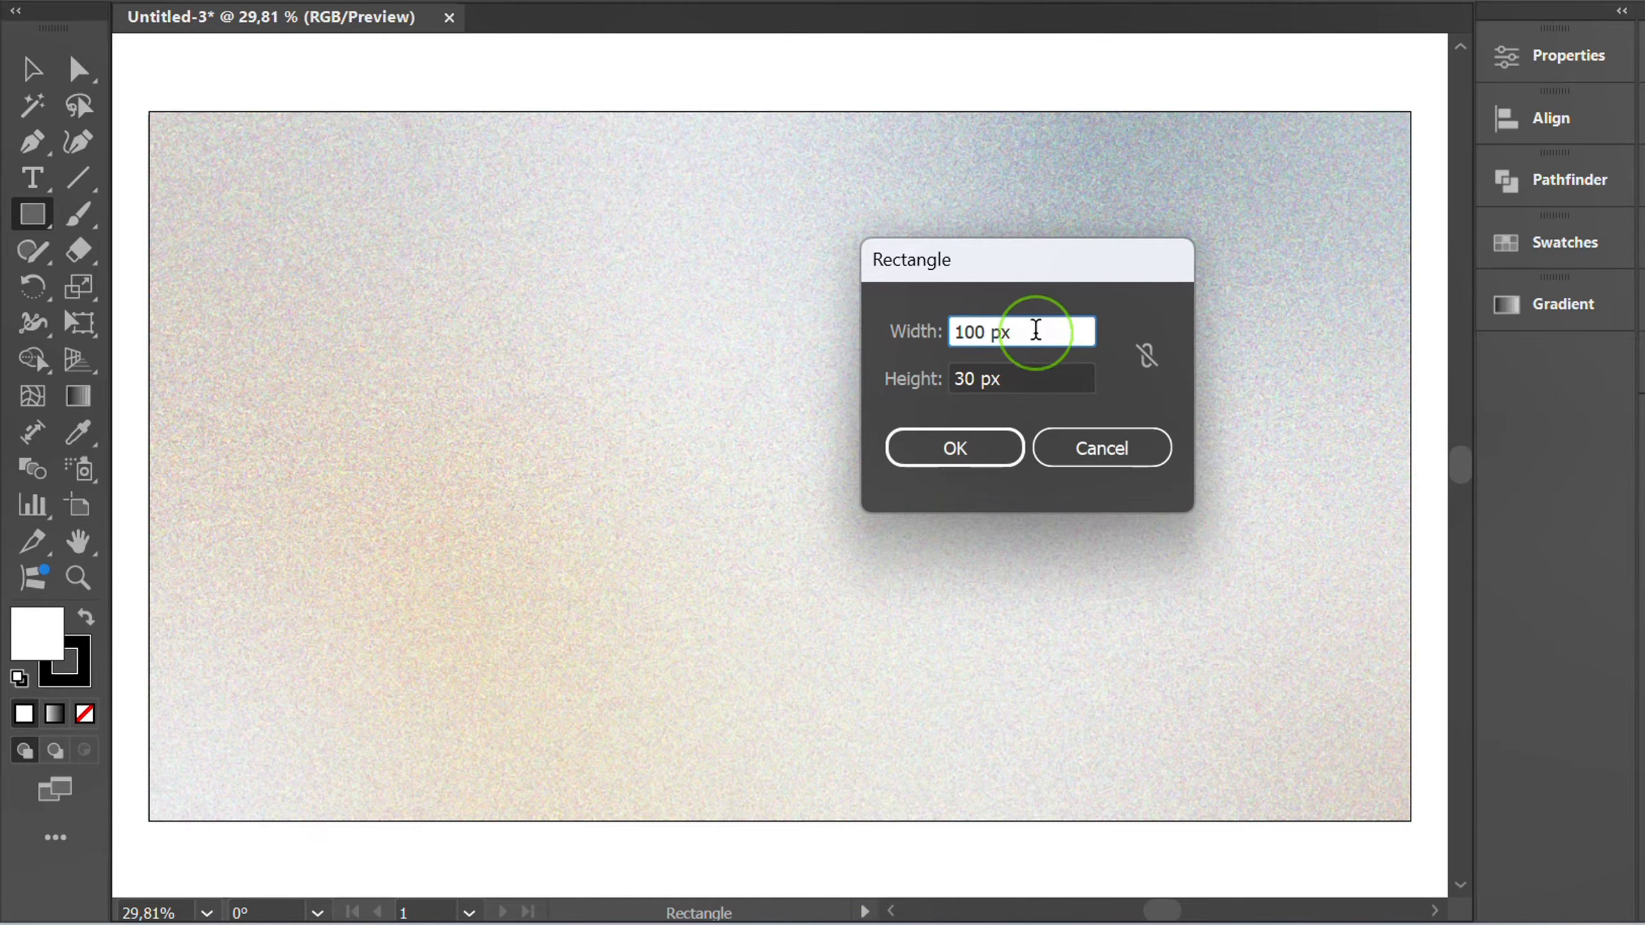
left_click(1025, 379)
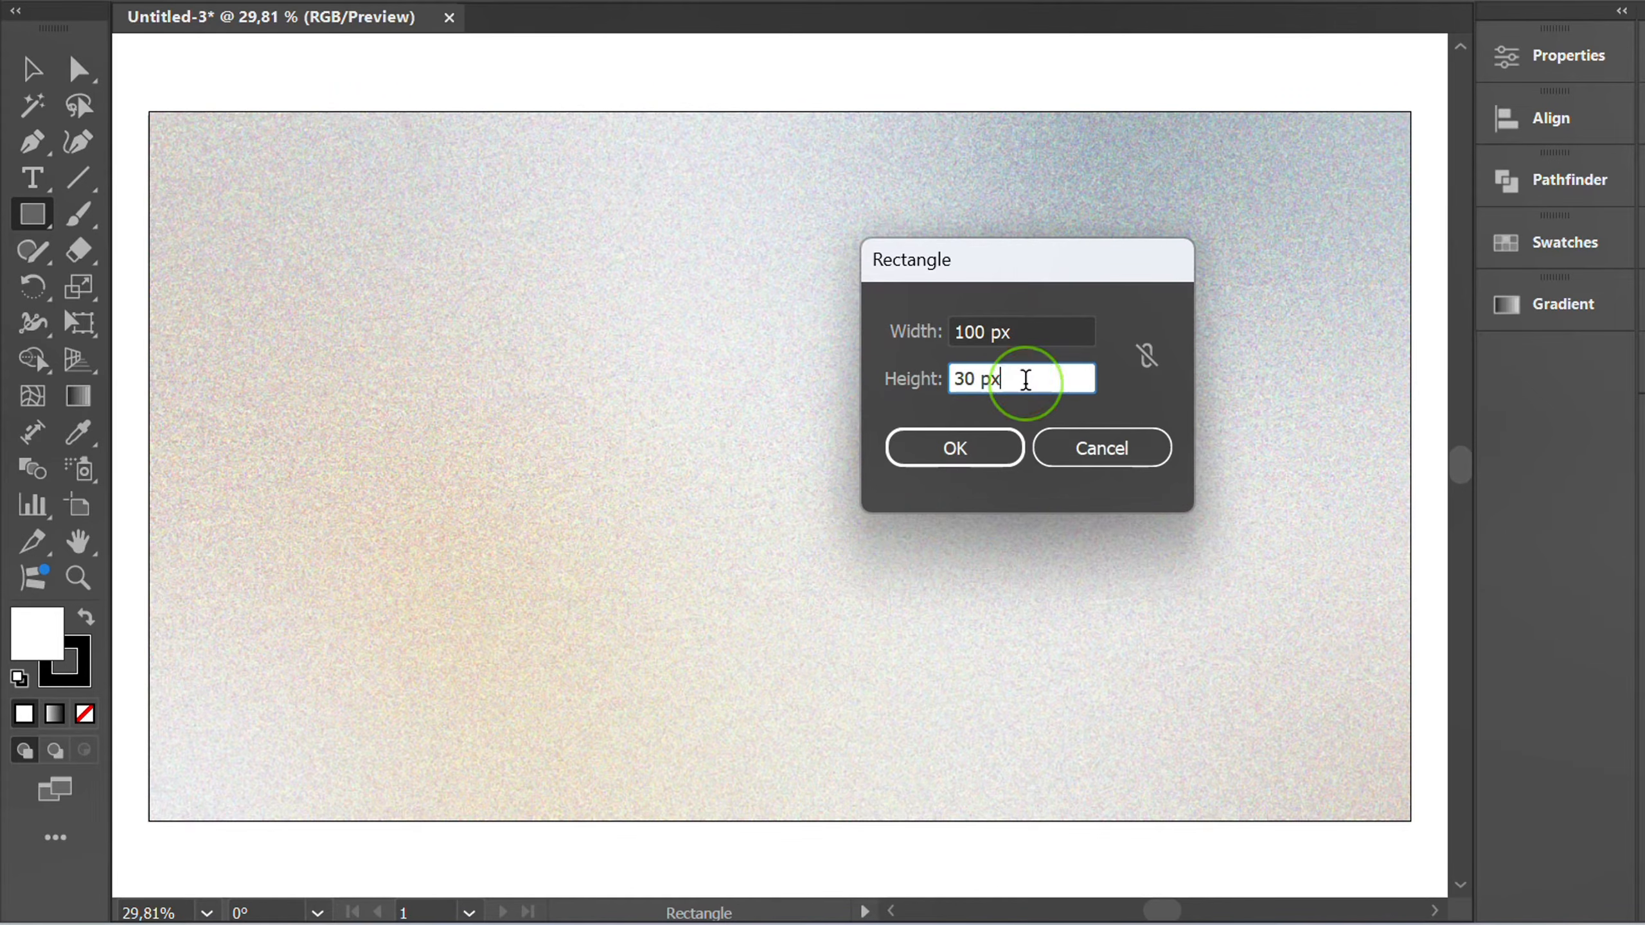
left_click(932, 451)
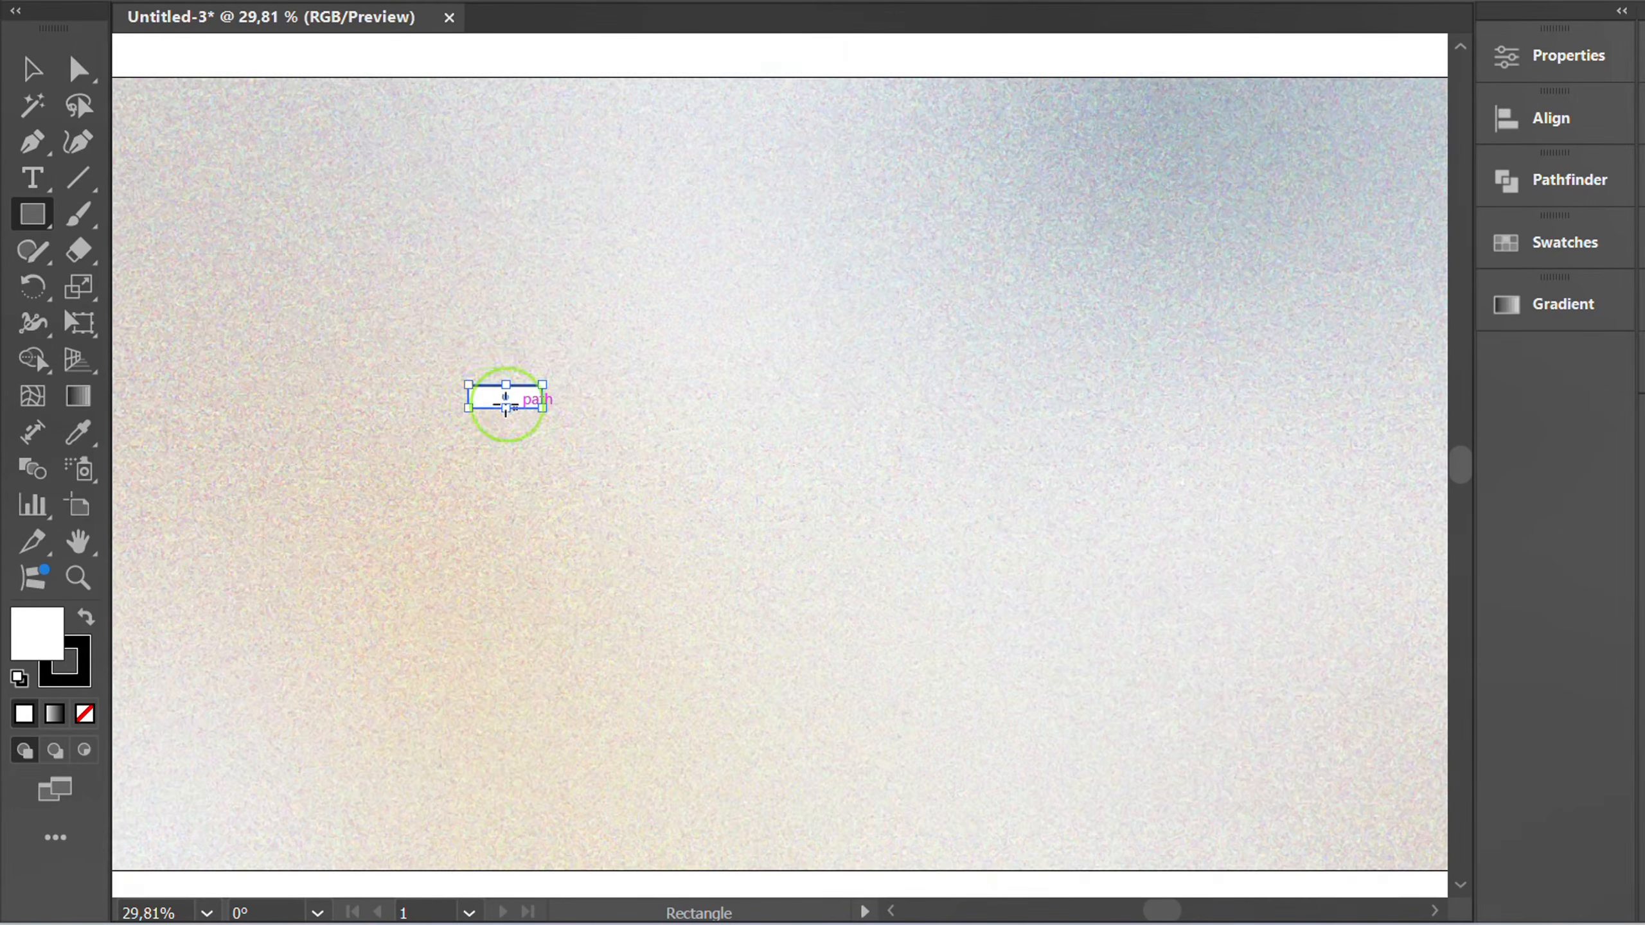
- Remove the rectangle's stroke and fill it with black
scroll(503, 394, "up", 5)
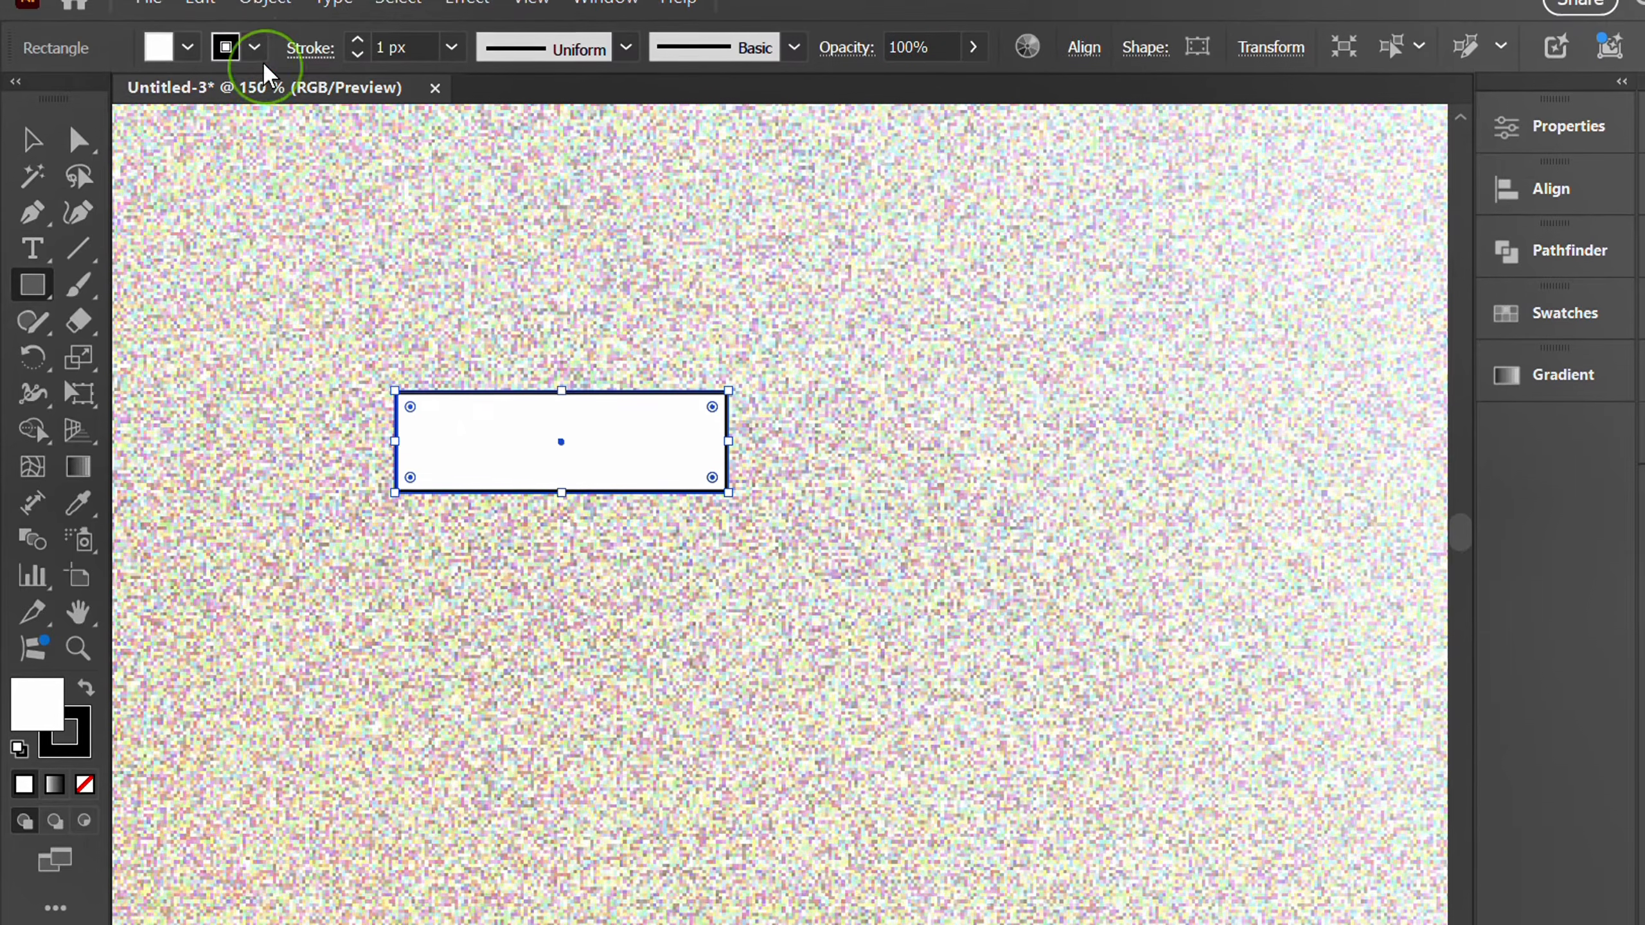
left_click(254, 8)
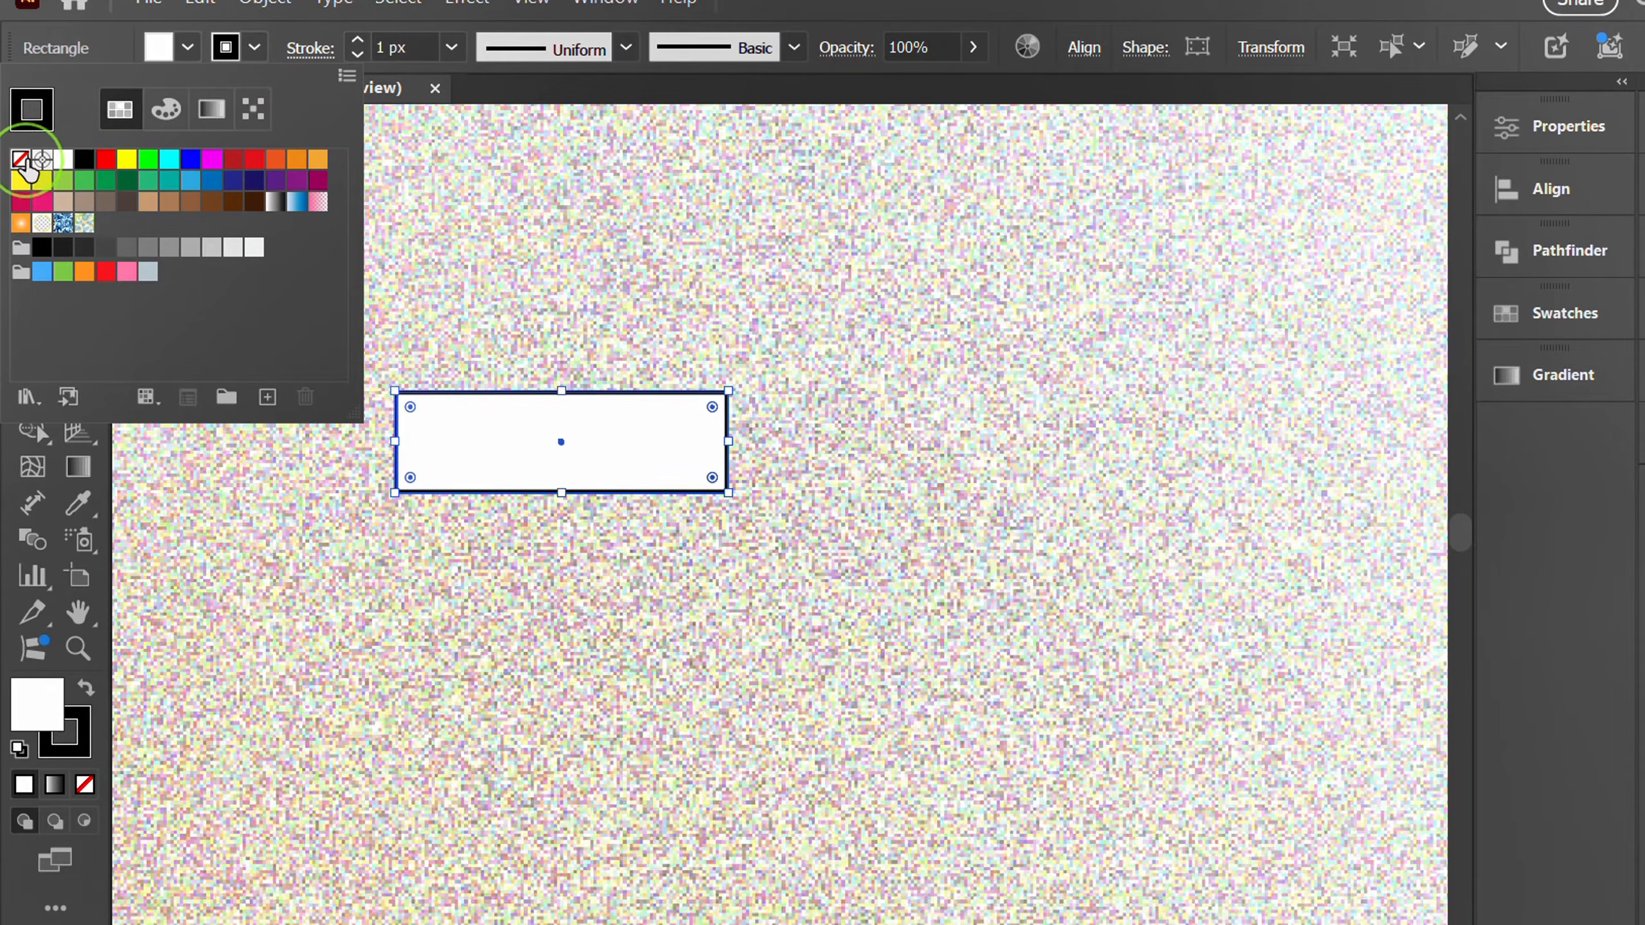
left_click(21, 160)
left_click(183, 49)
left_click(185, 49)
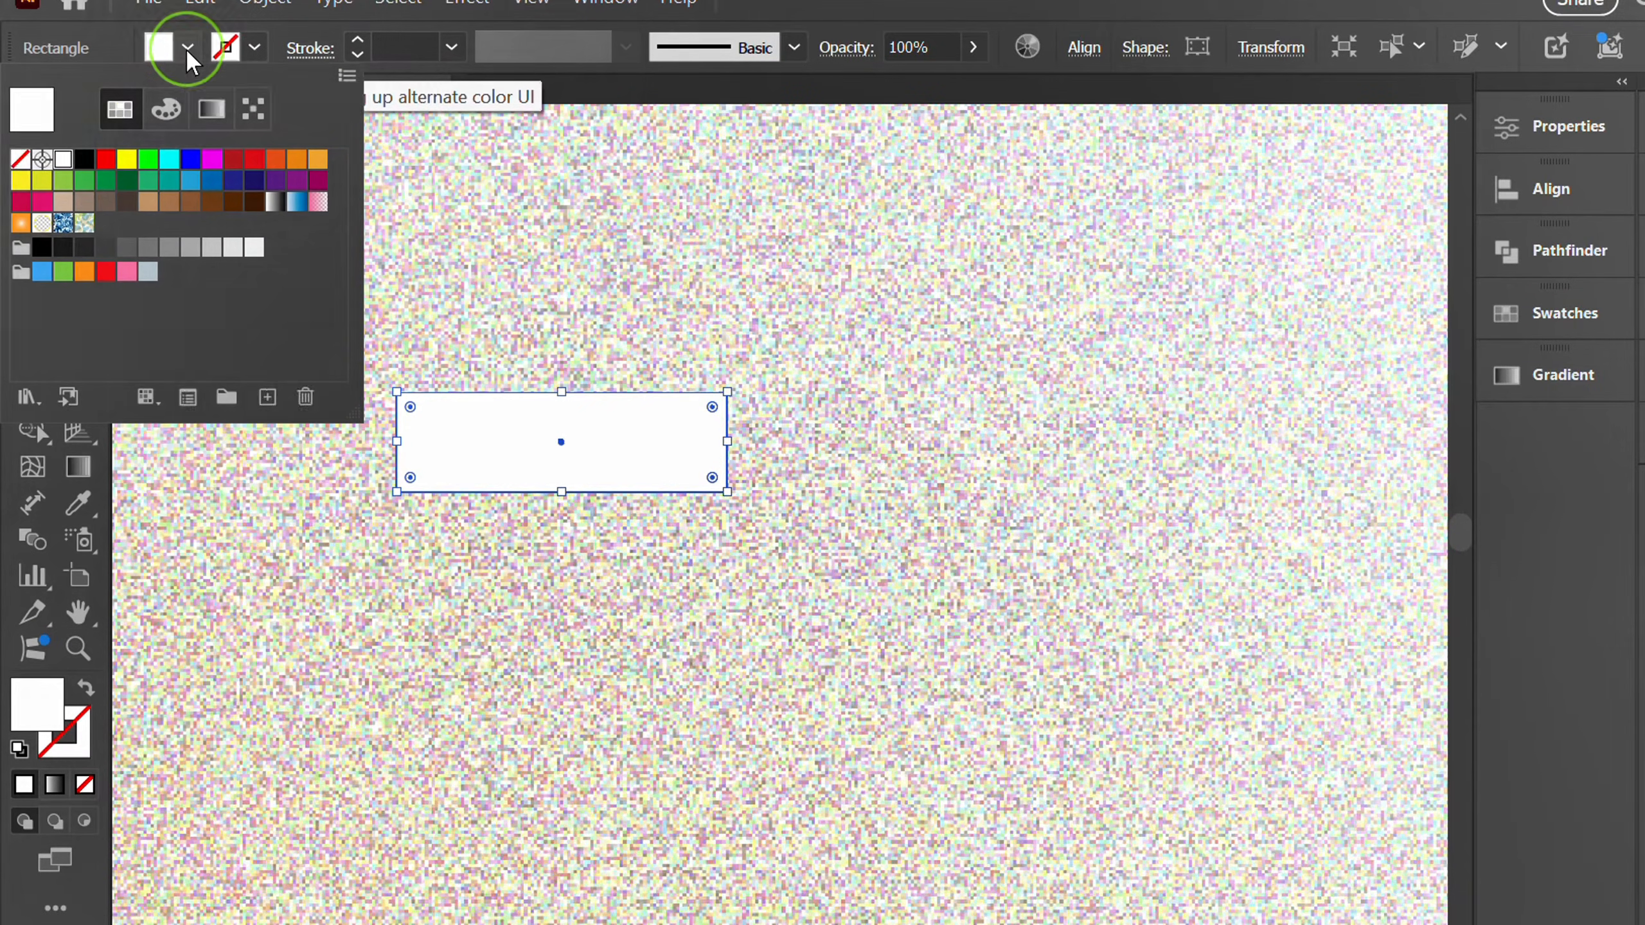
left_click(84, 161)
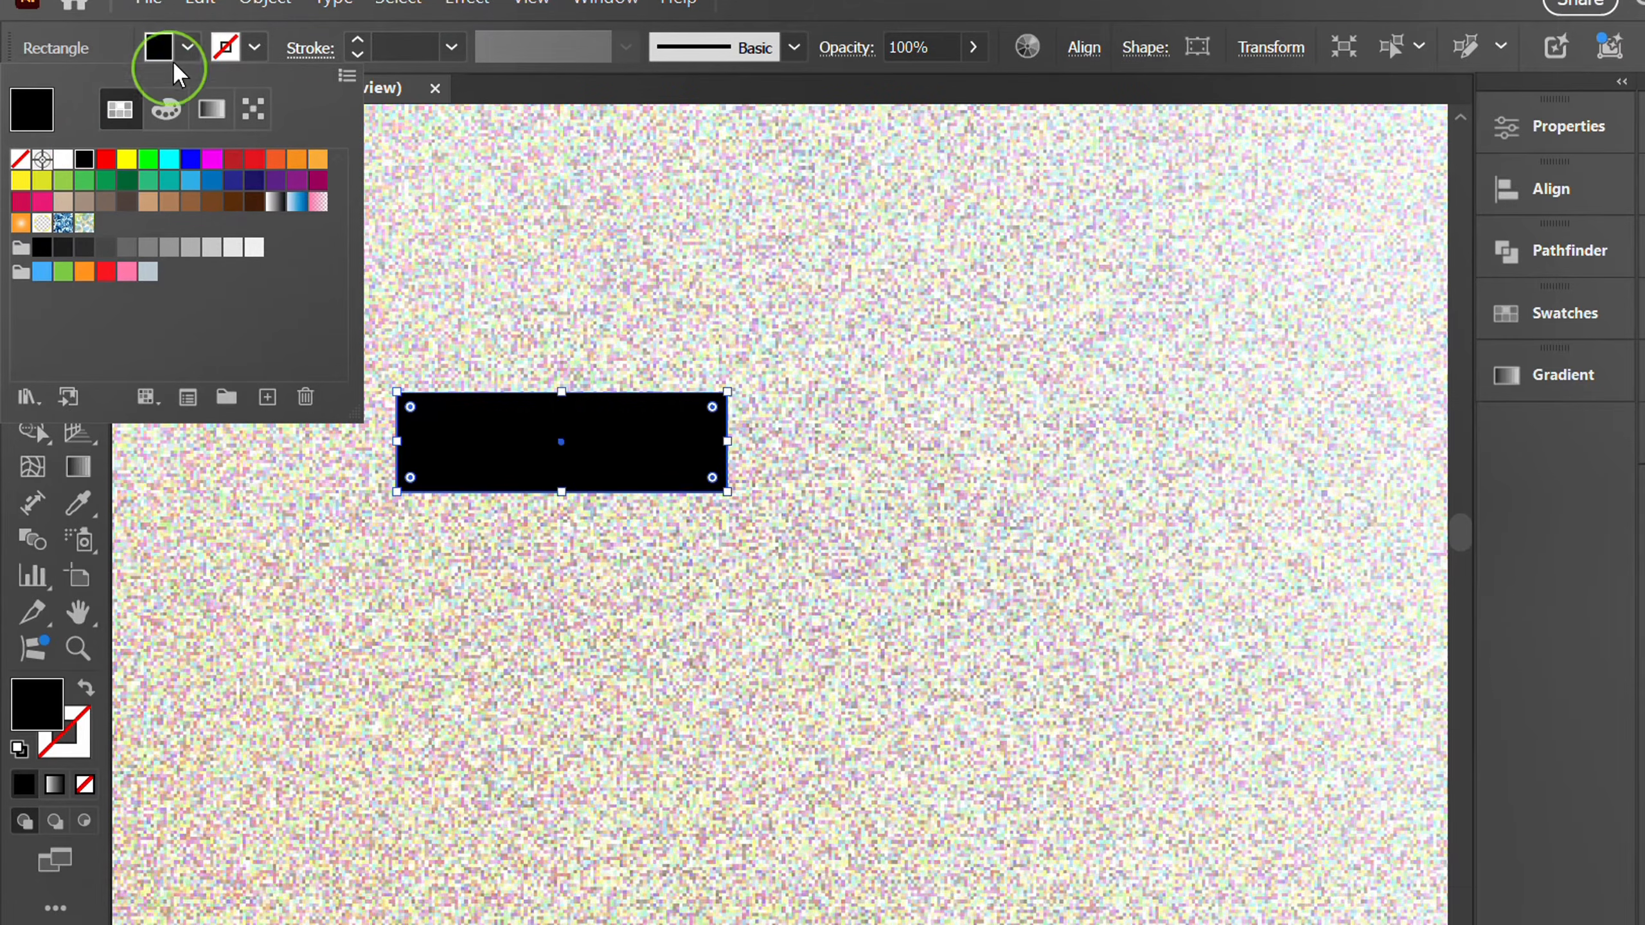
left_click(185, 43)
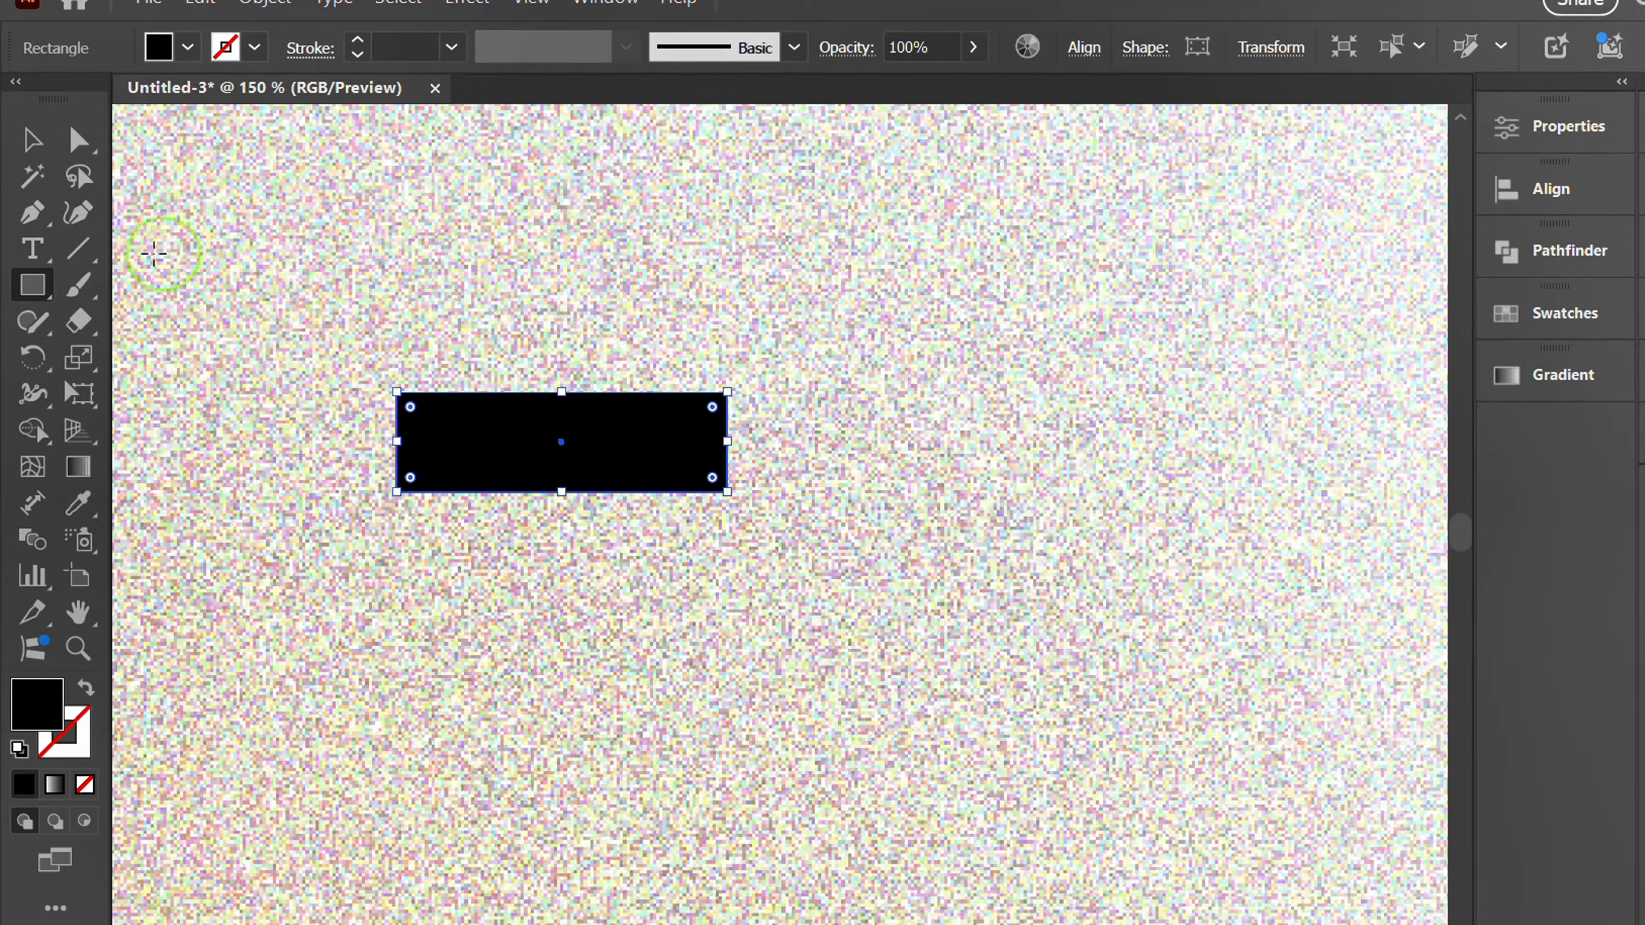
- Add the point text "DESIGN" just above the black rectangle
left_click(30, 249)
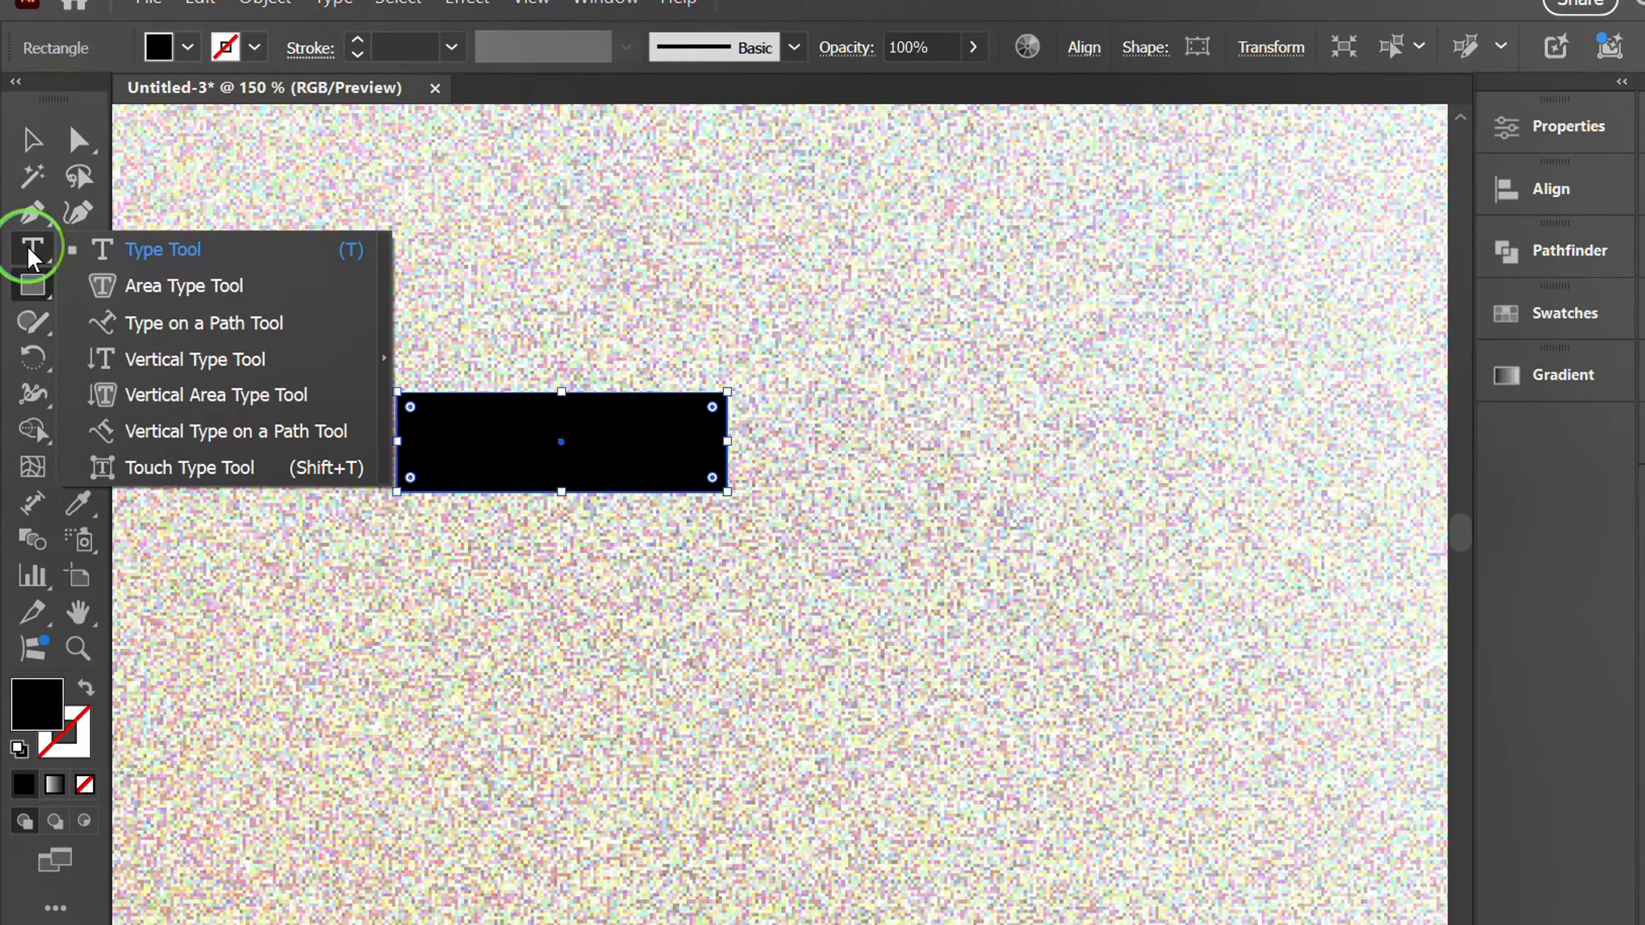
left_click(170, 256)
left_click(415, 291)
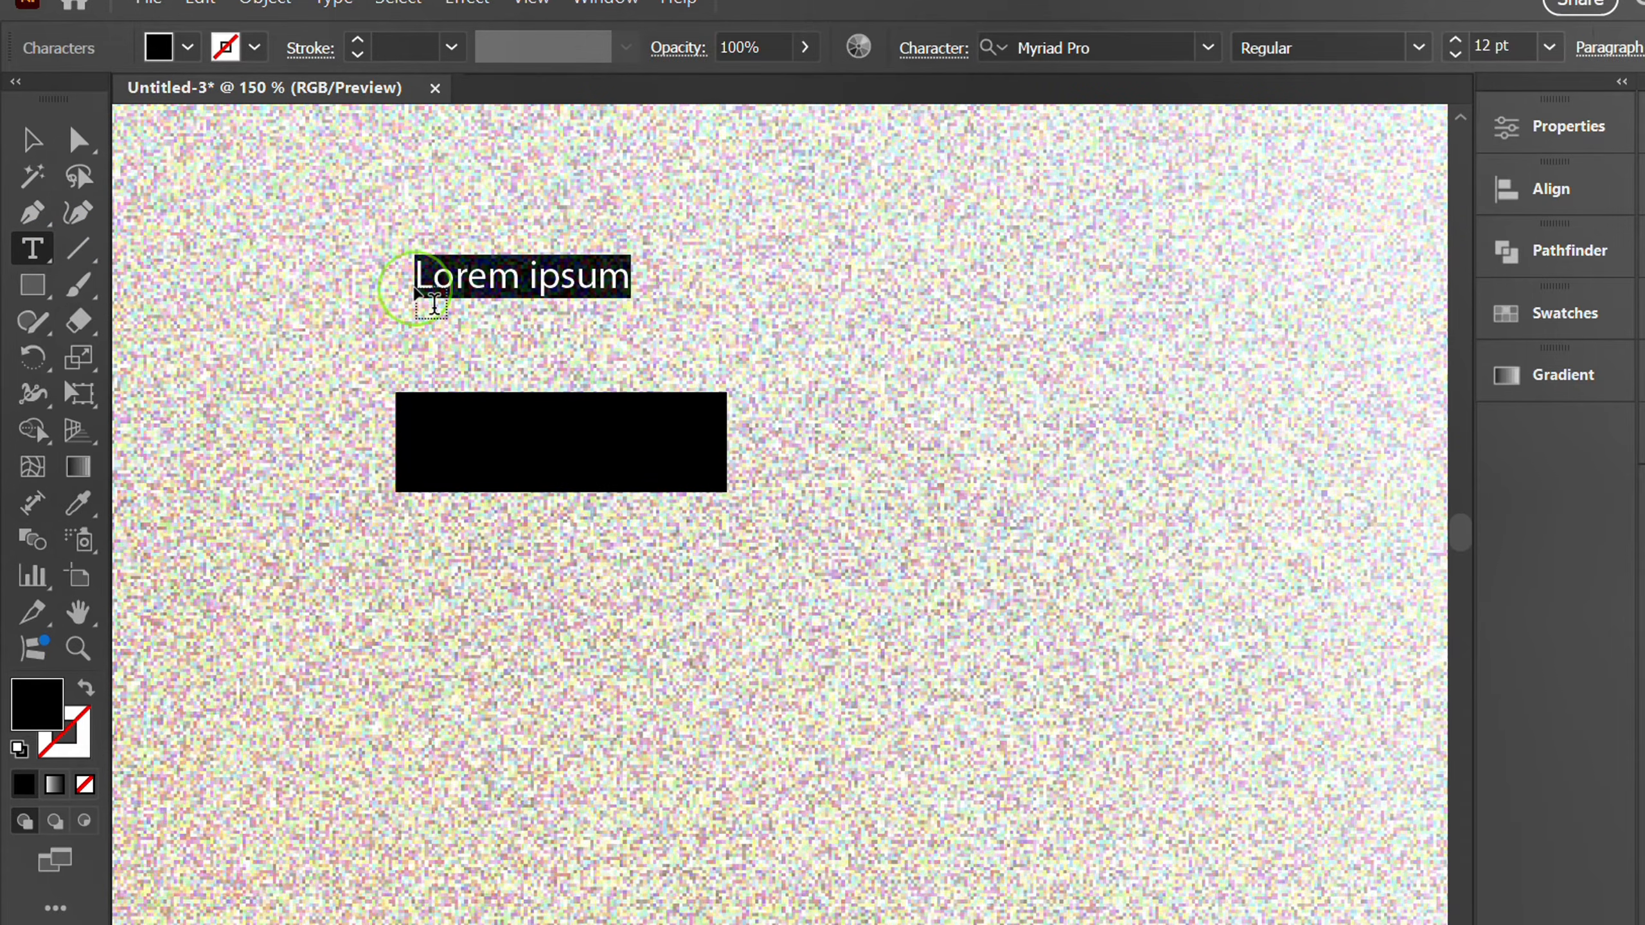
type("DESIGN")
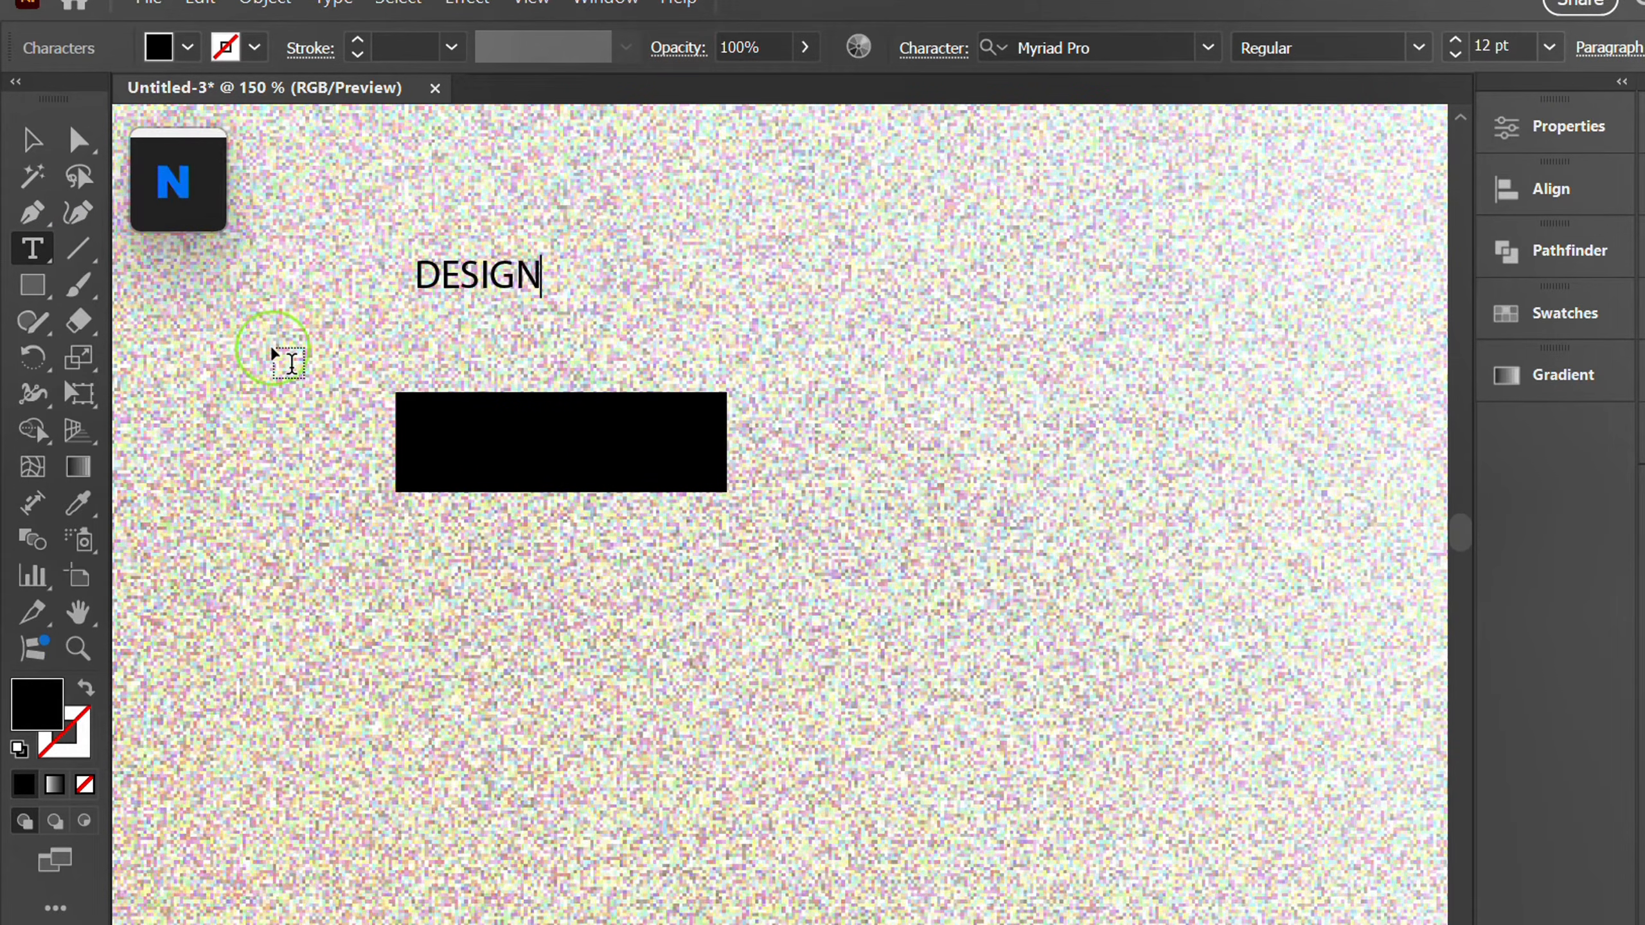
- Set the whole DESIGN text in the Montserrat font with the ExtraBold style
key("ctrl+a")
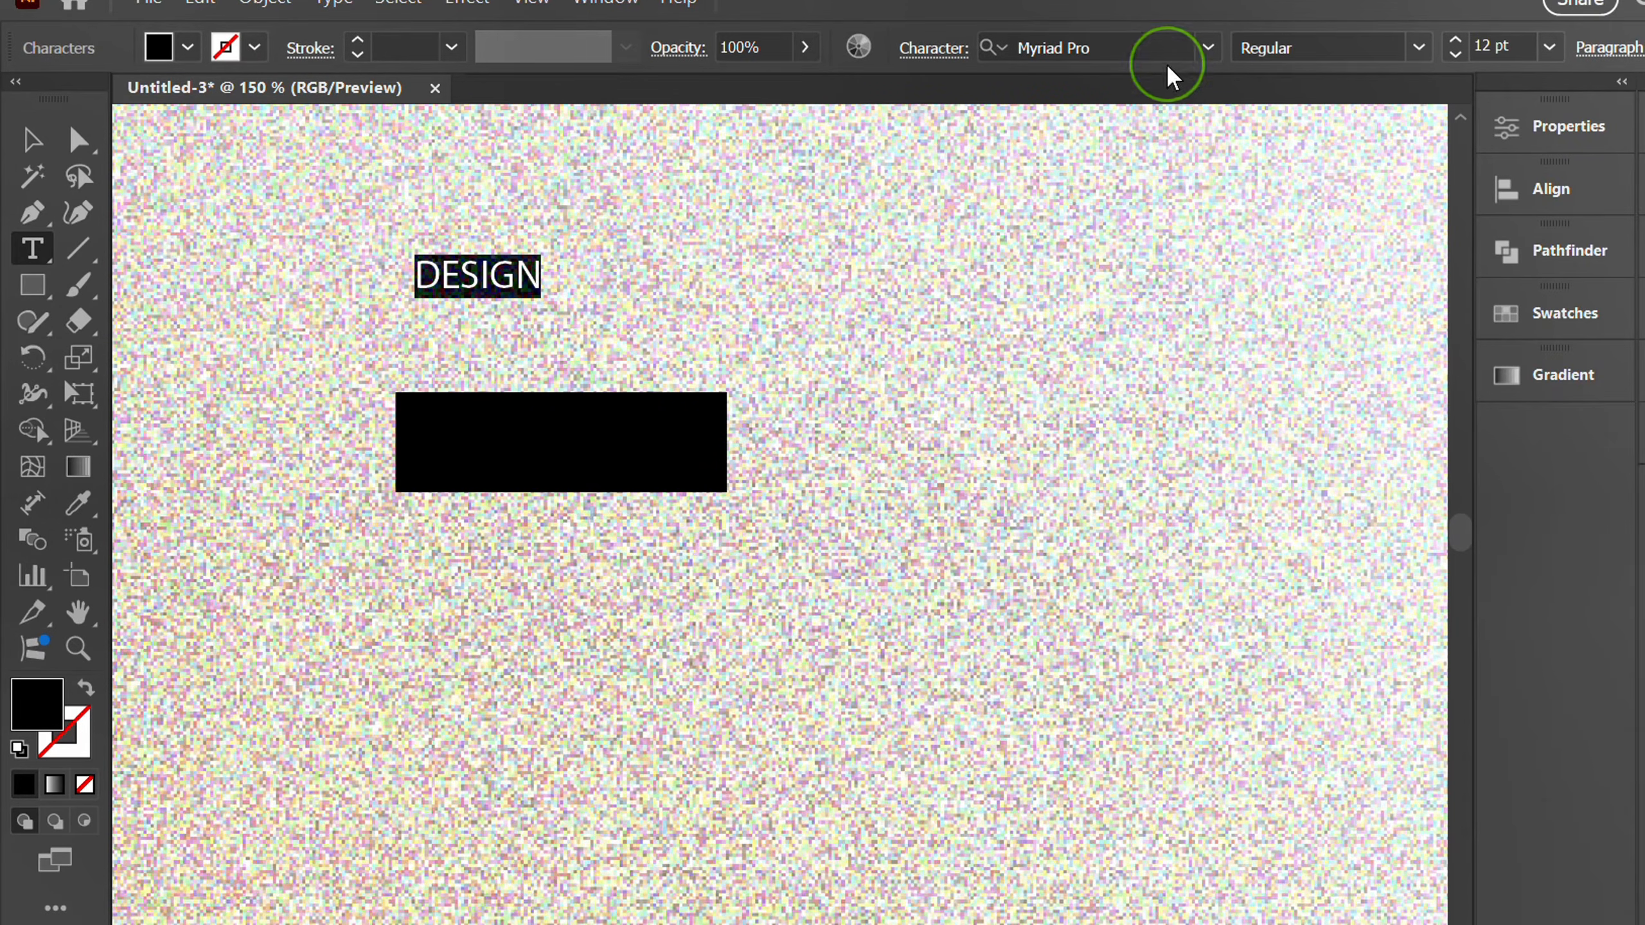
left_click(1207, 47)
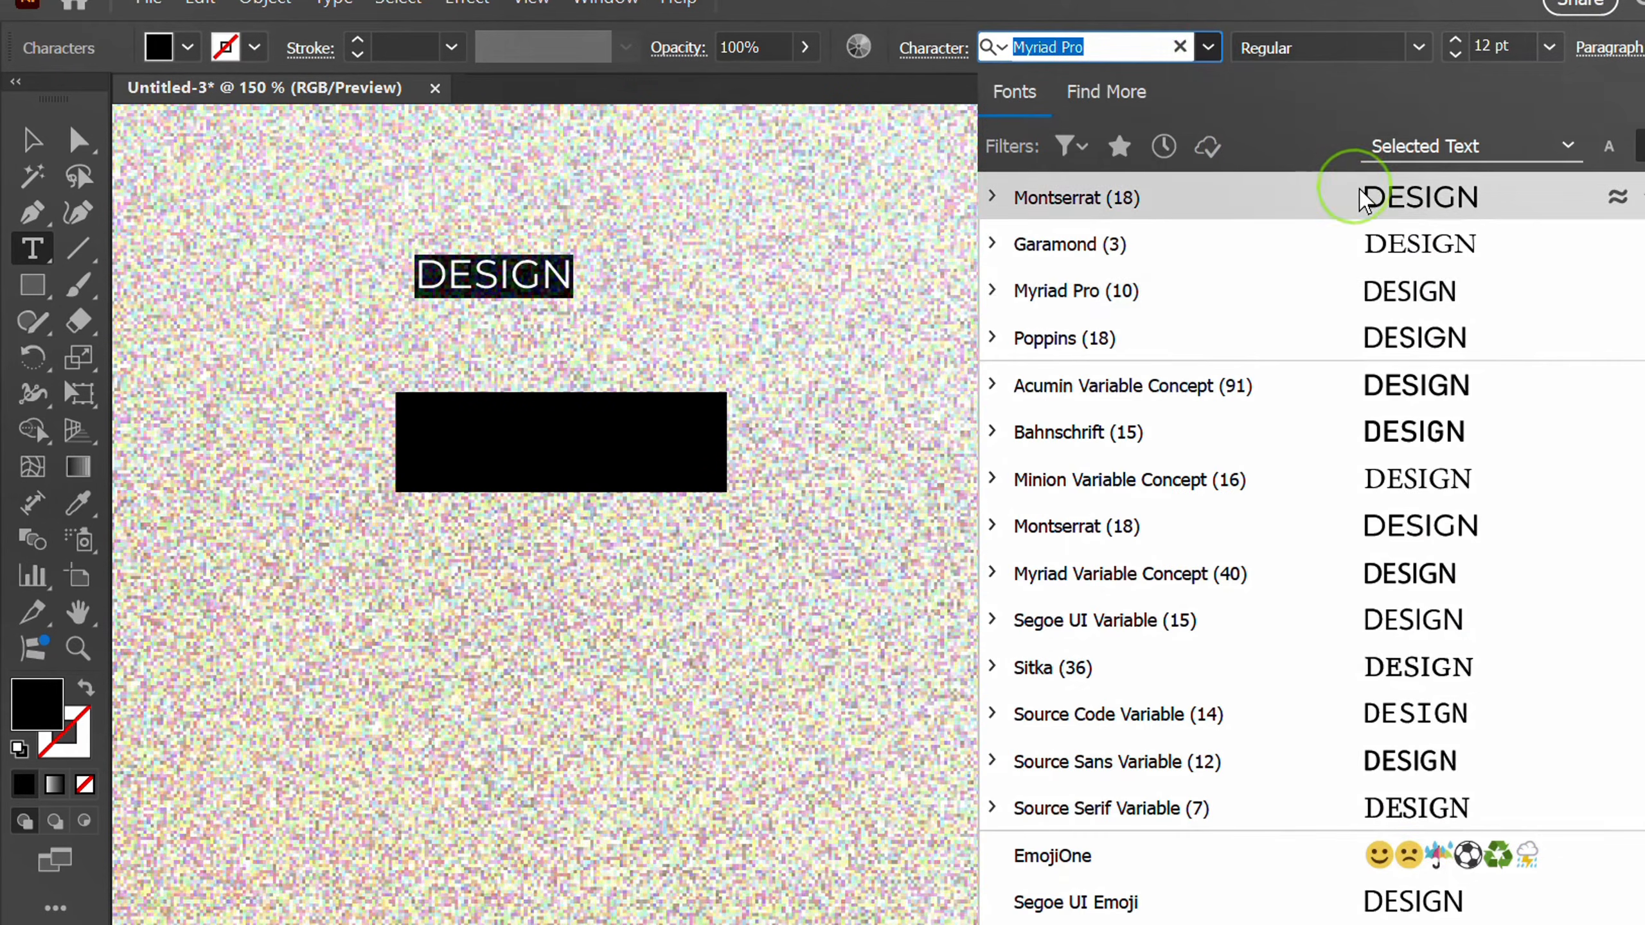
left_click(1381, 196)
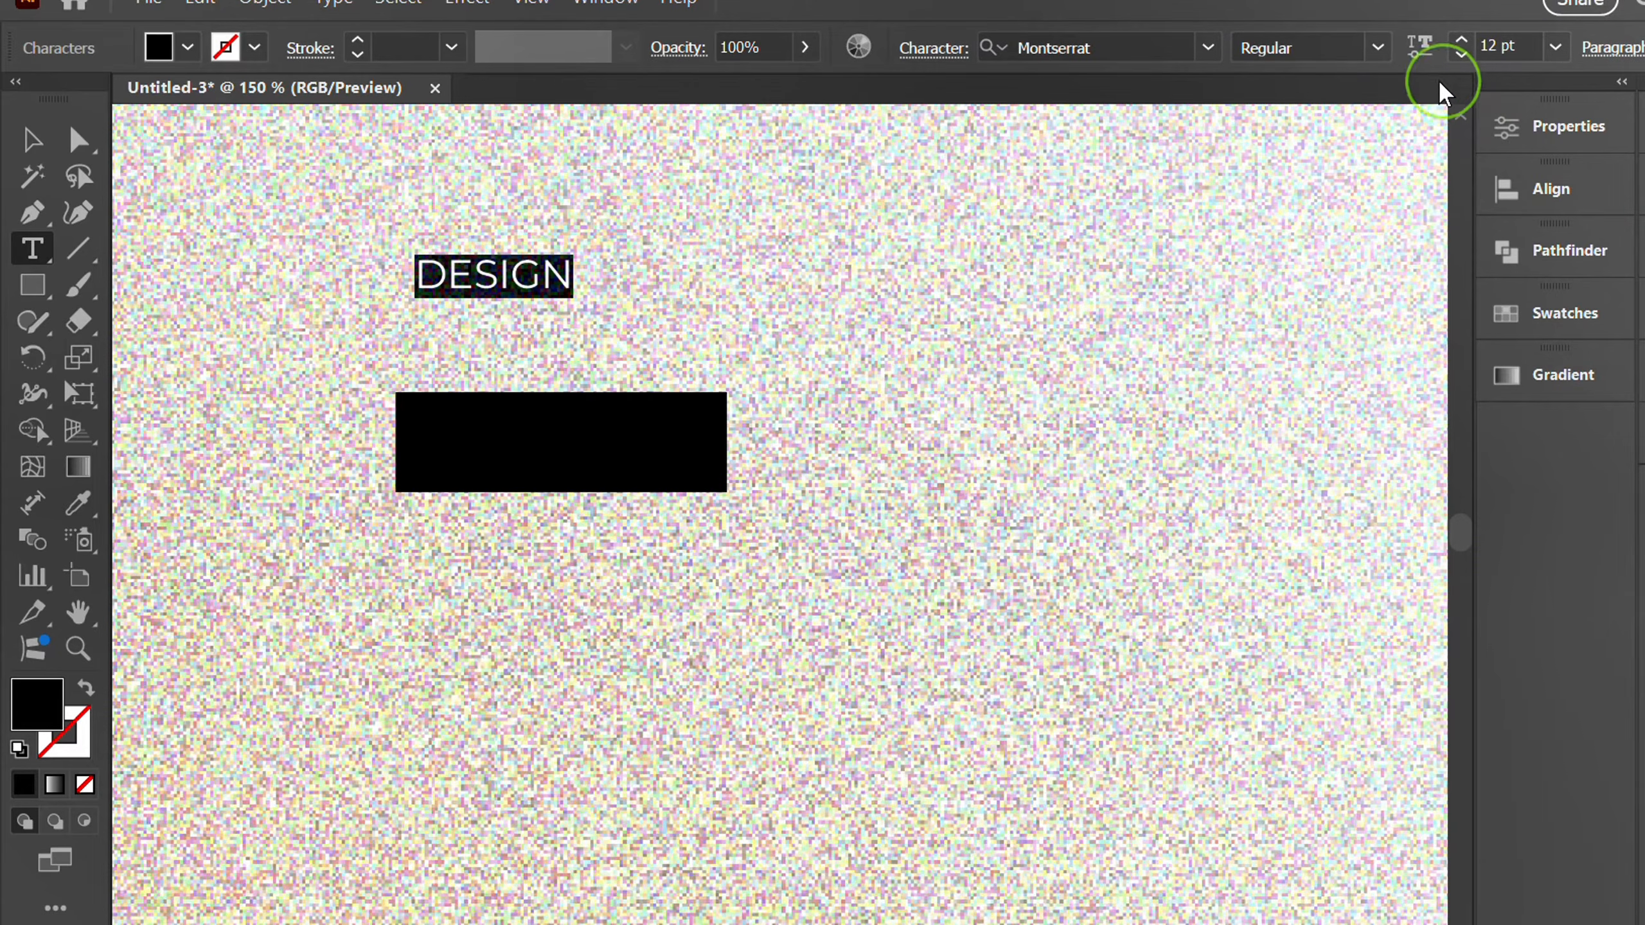
left_click(1378, 47)
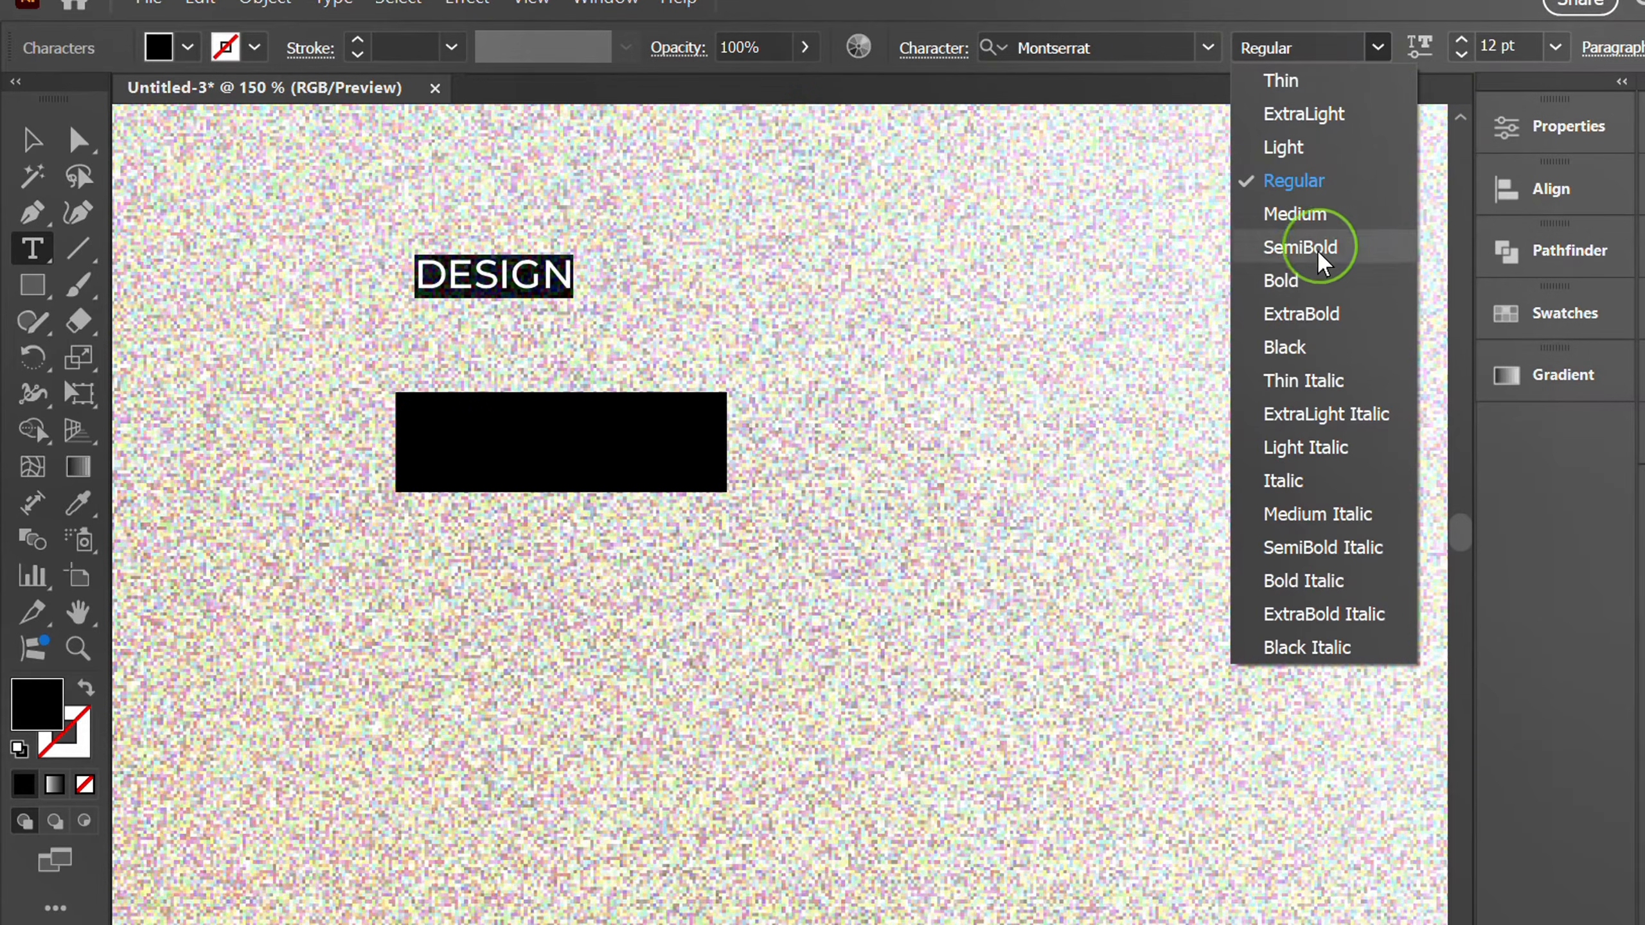
left_click(1303, 316)
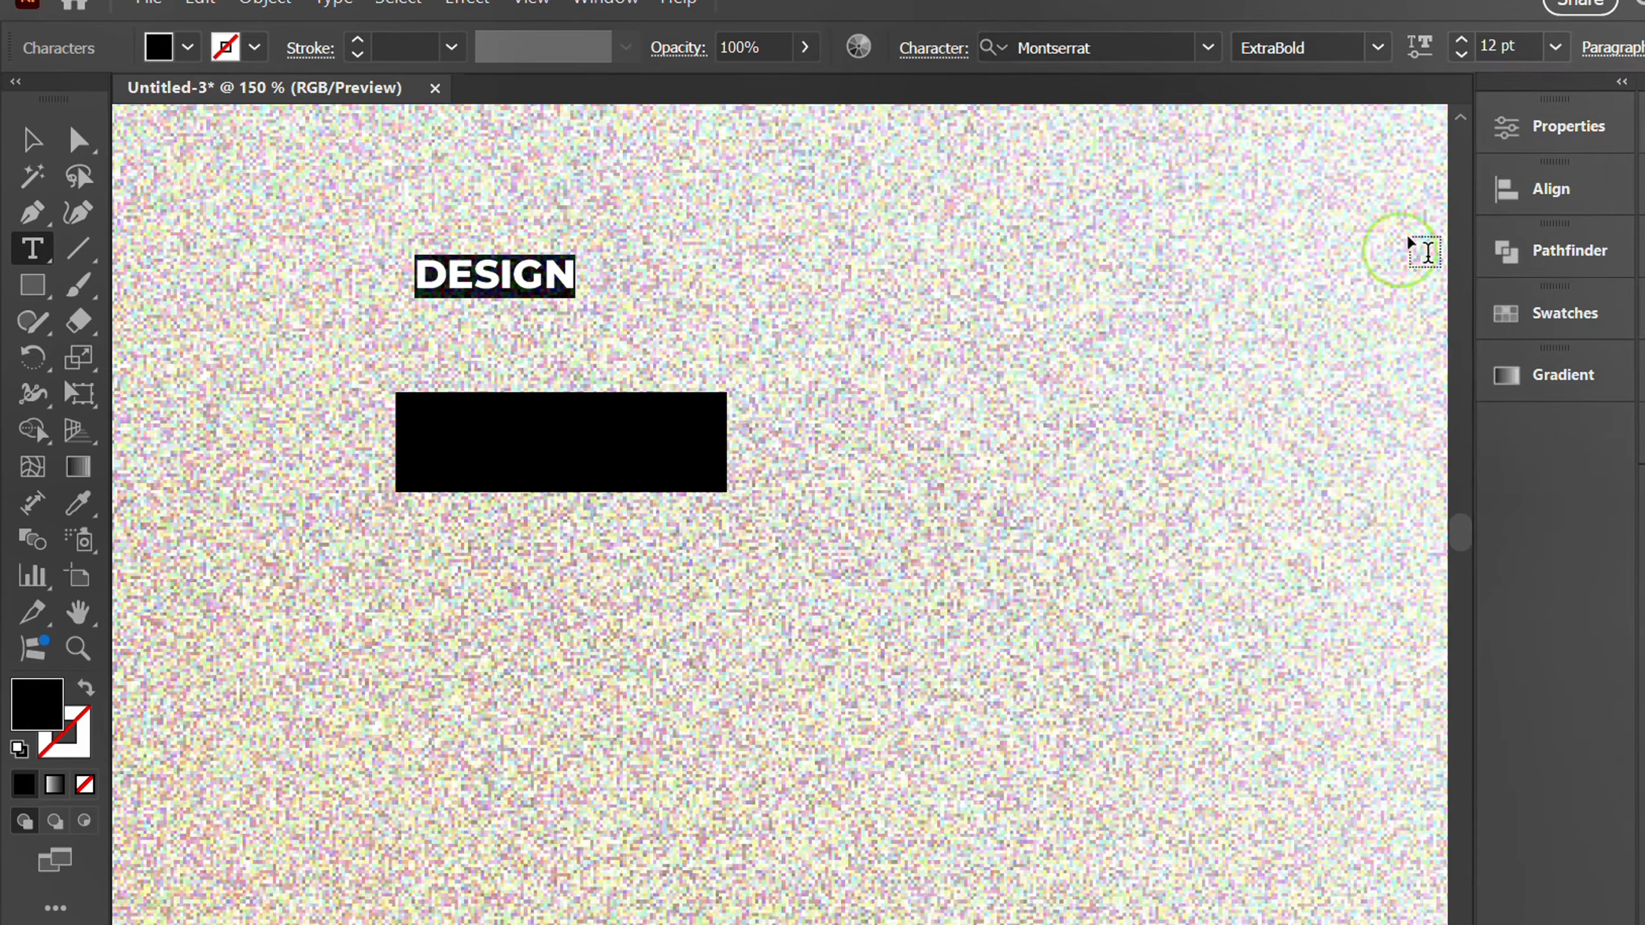
- Increase the DESIGN text's font size to 20 pt
left_click(1524, 44)
key("Up")
key("Up")
key("Up")
key("Up")
key("Up")
key("Up")
key("Up")
key("Up")
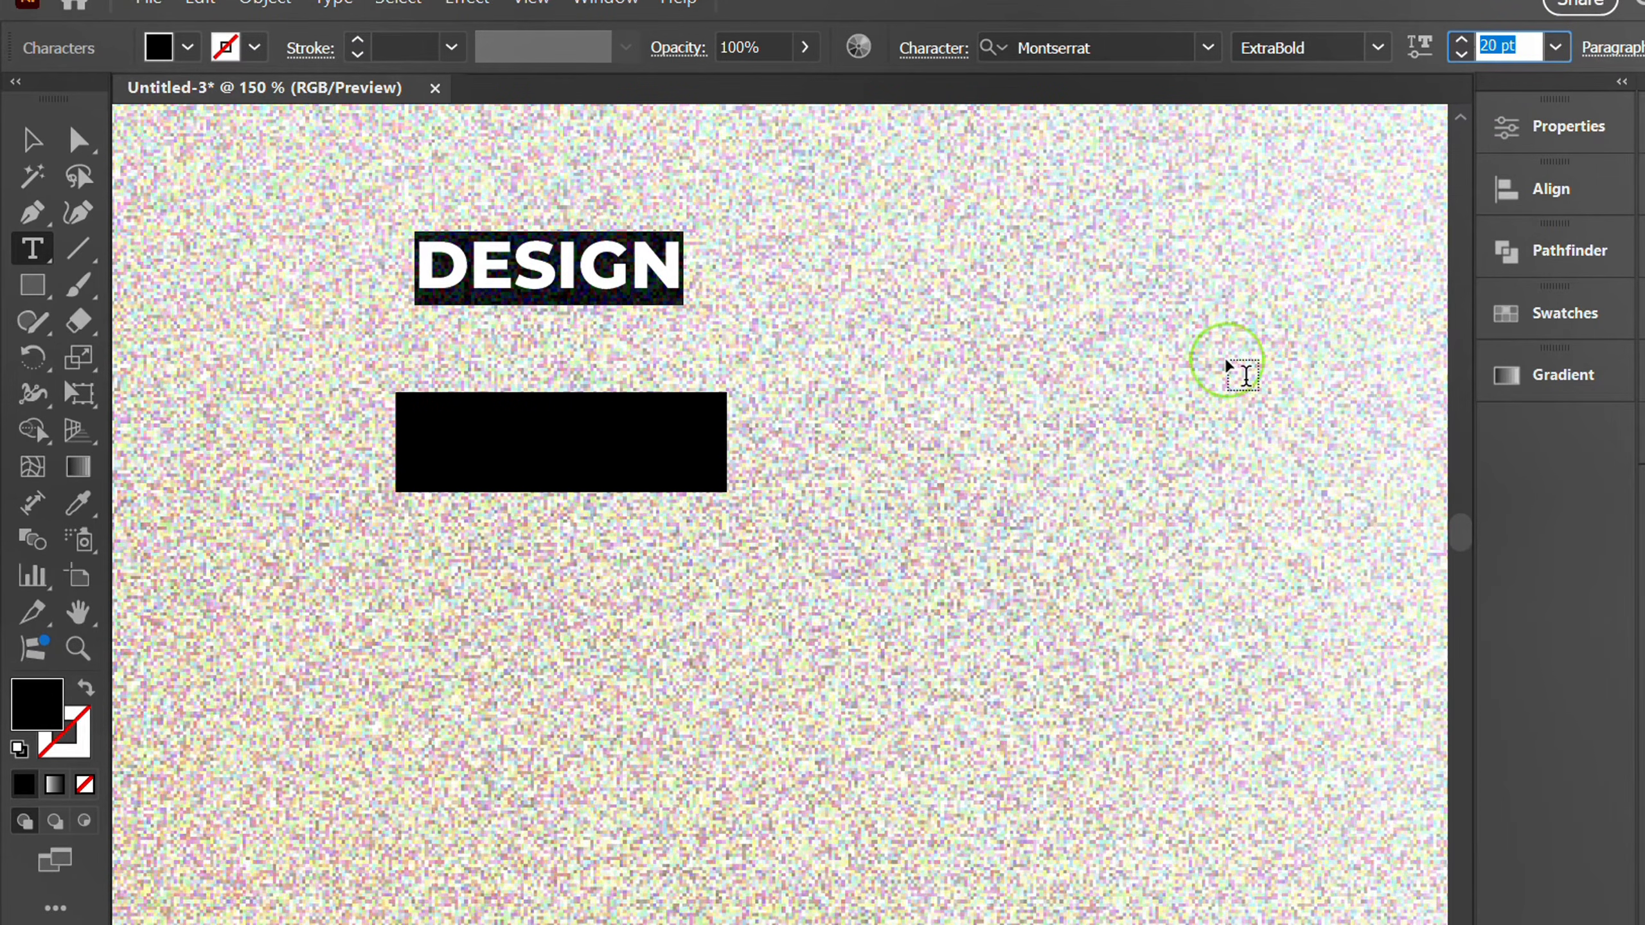
- Fill the DESIGN text with white, then finish text editing and deselect it
left_click(158, 46)
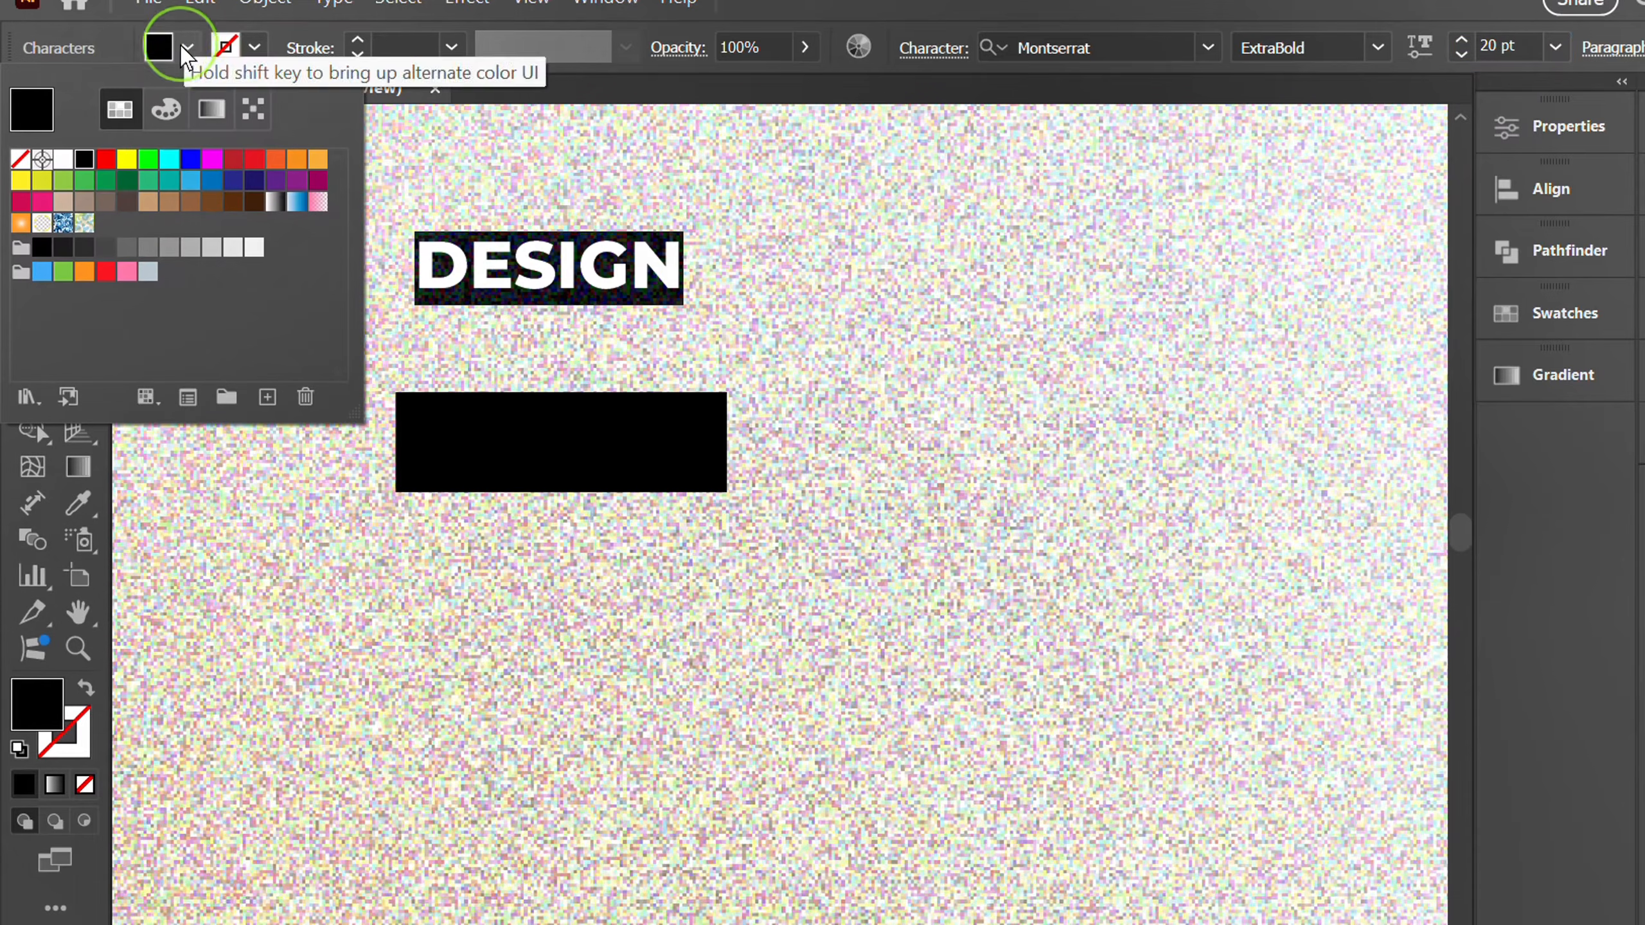
left_click(63, 160)
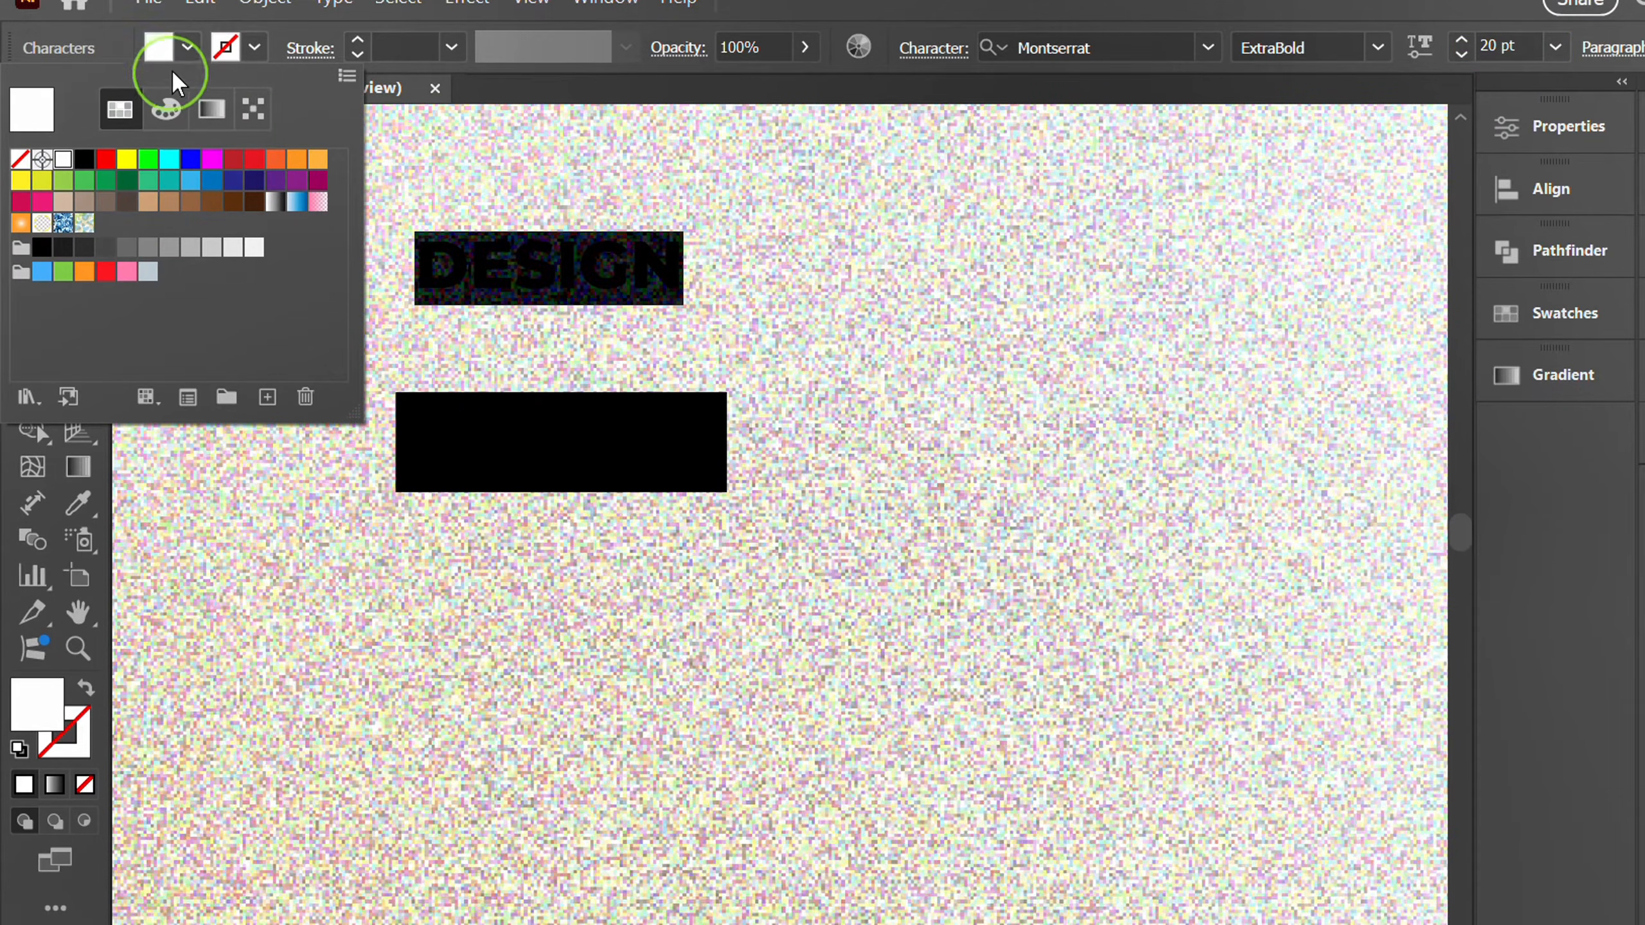
left_click(181, 43)
left_click(32, 138)
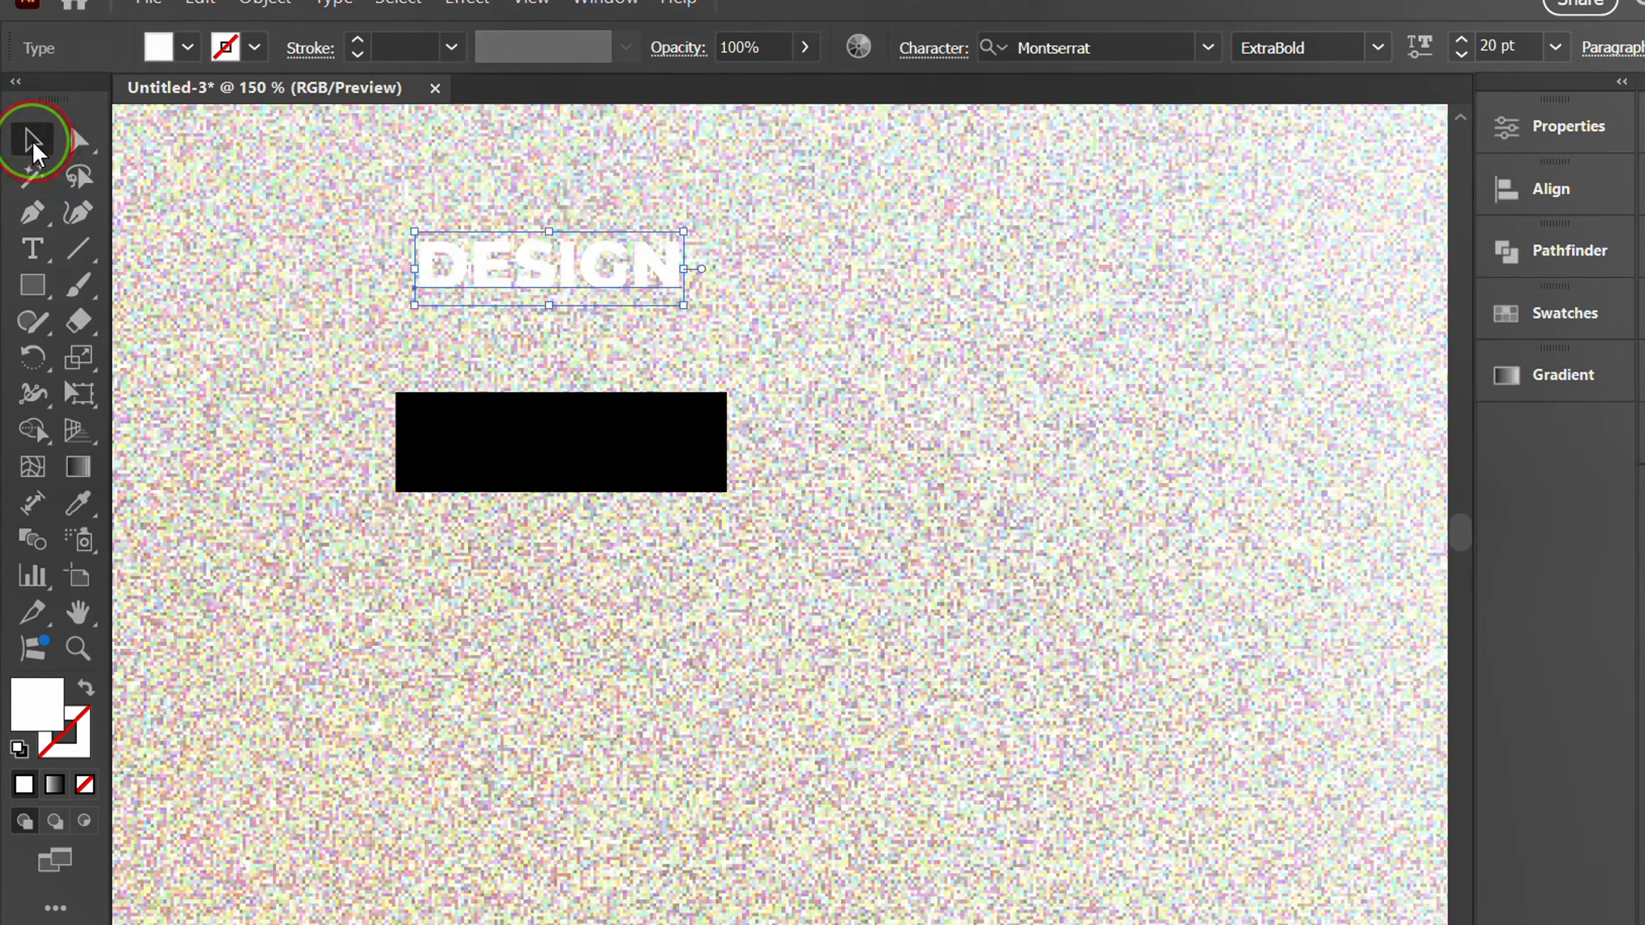
left_click(194, 253)
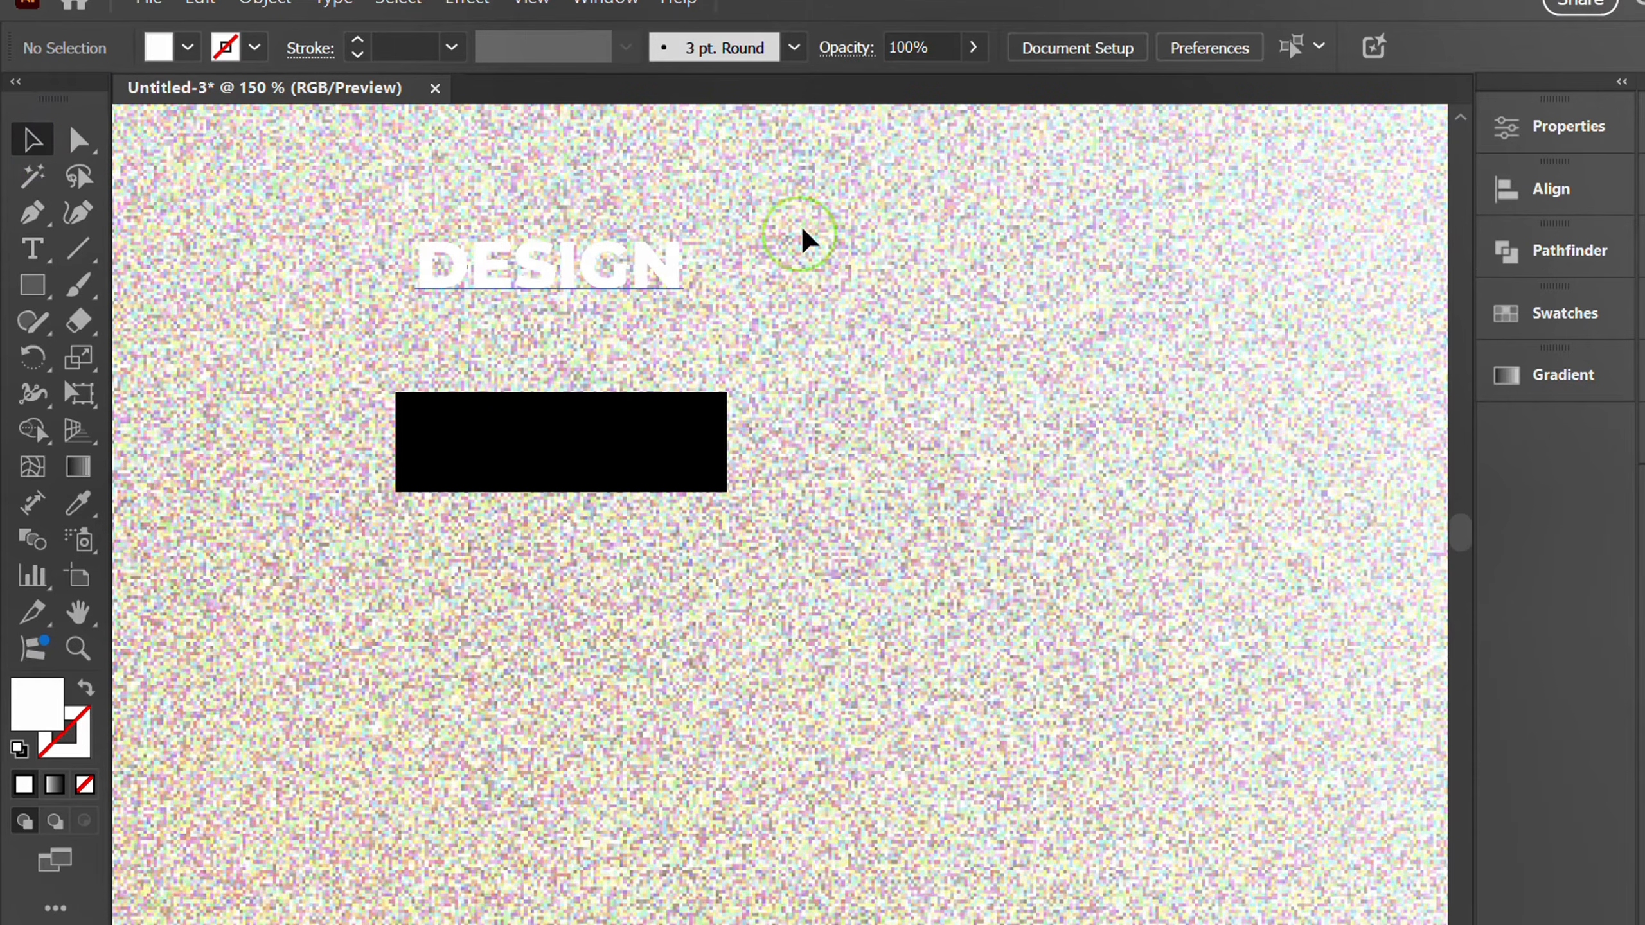
- Center the DESIGN text horizontally and vertically on the black rectangle, using the rectangle as key object
left_click_drag(829, 184, 428, 548)
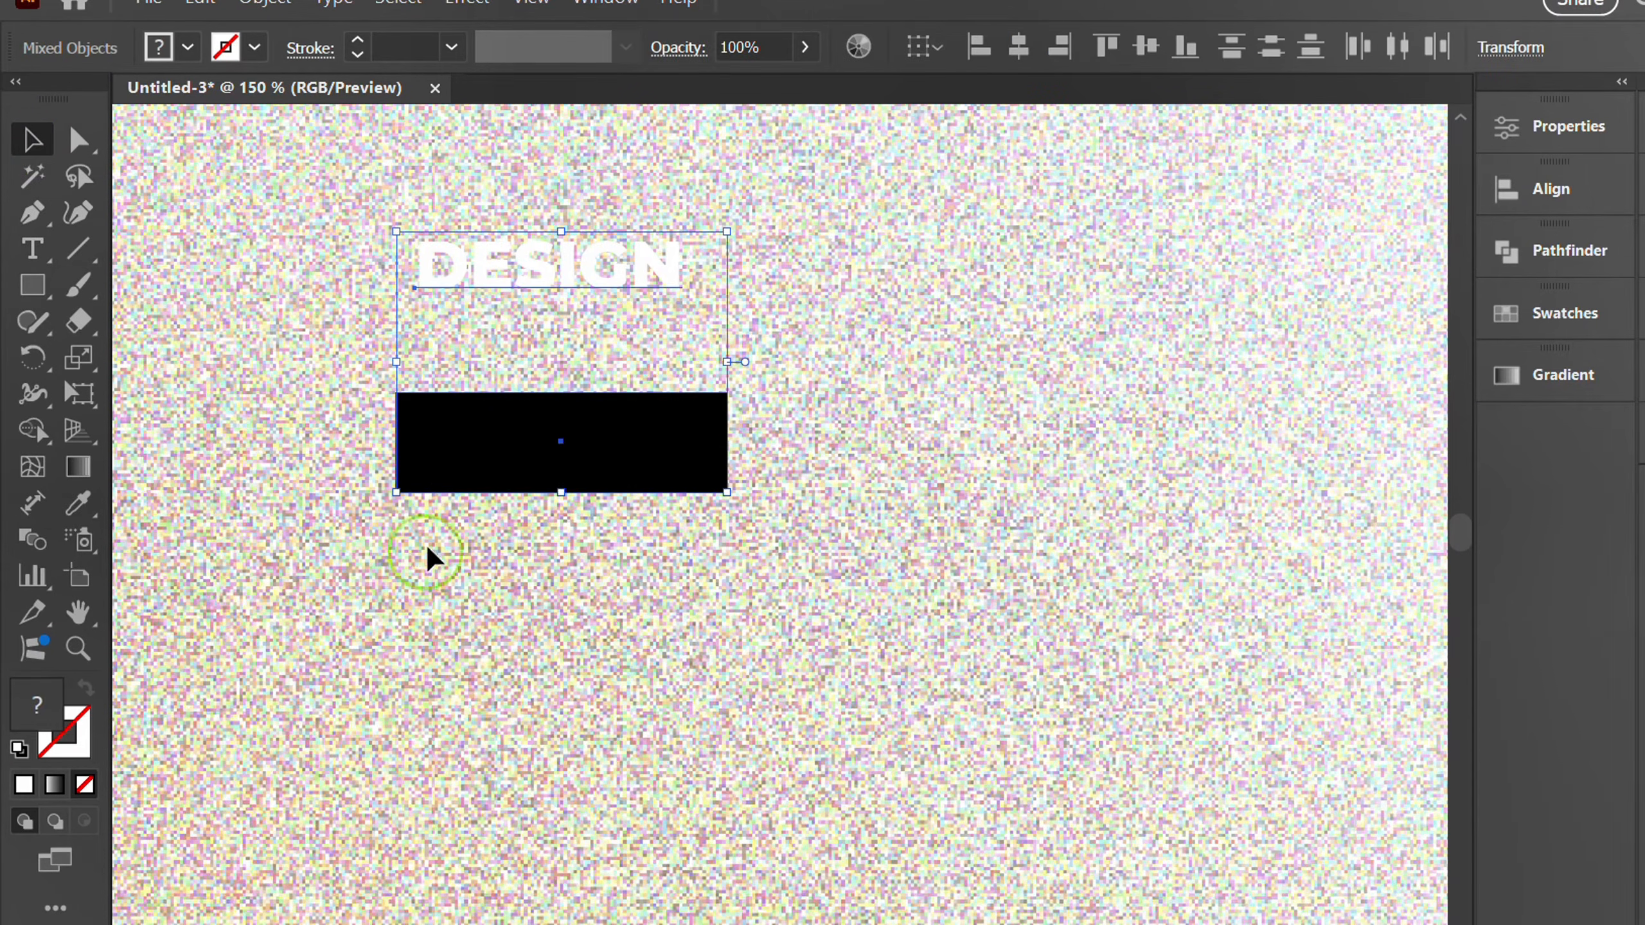
left_click(466, 425)
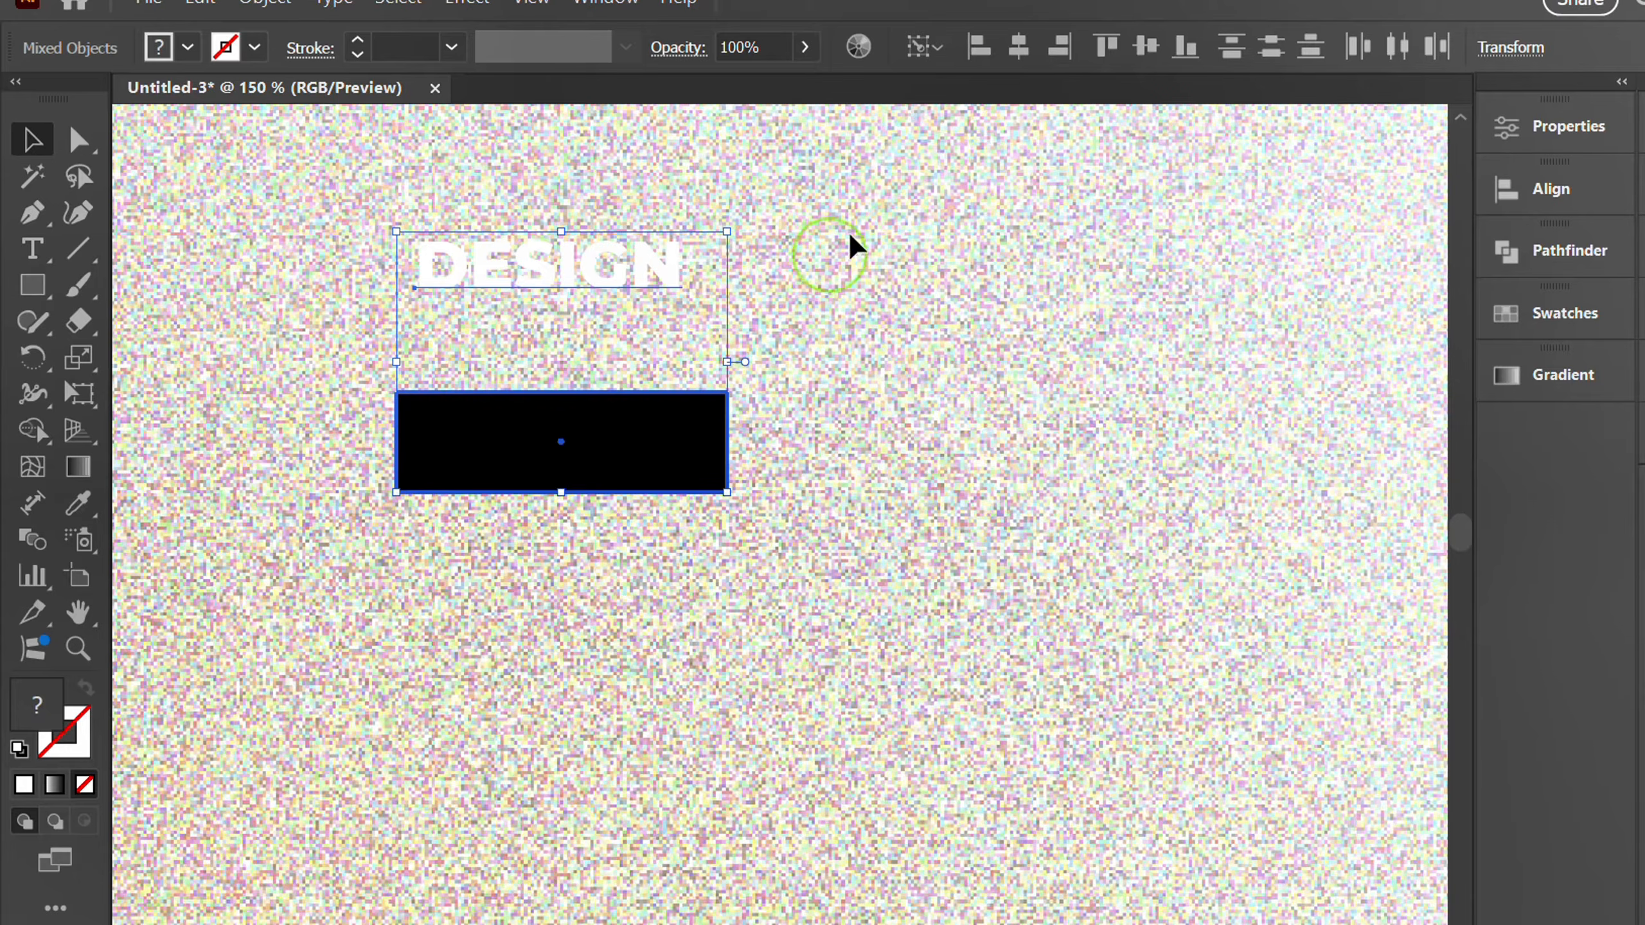
left_click(1018, 47)
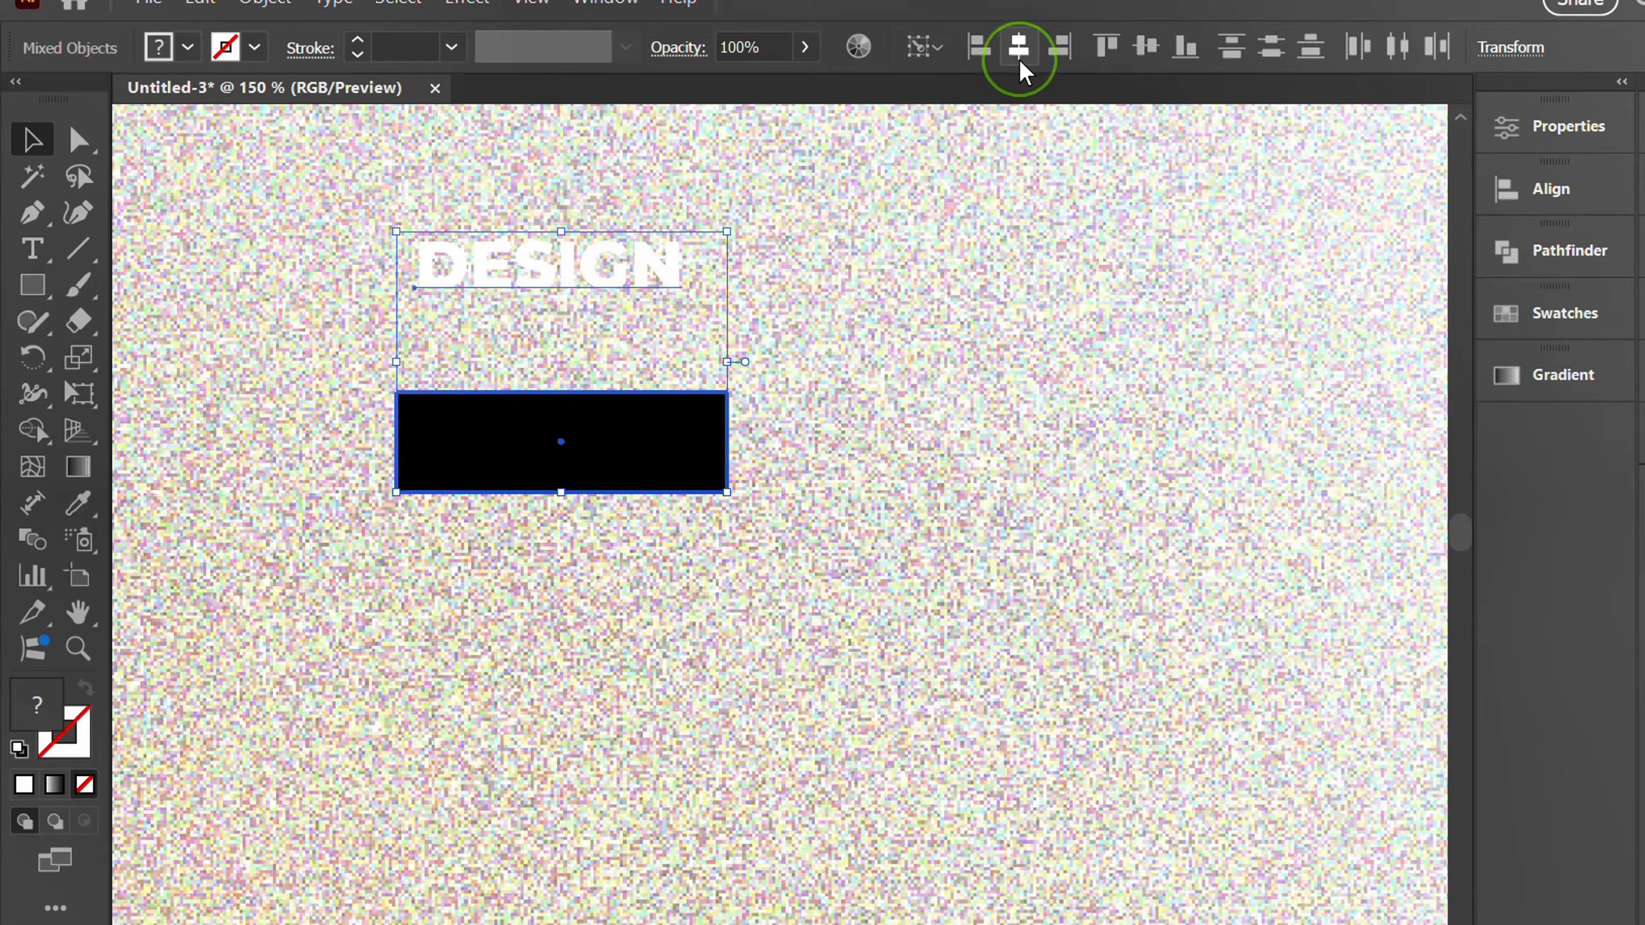
left_click(1146, 46)
left_click(858, 424)
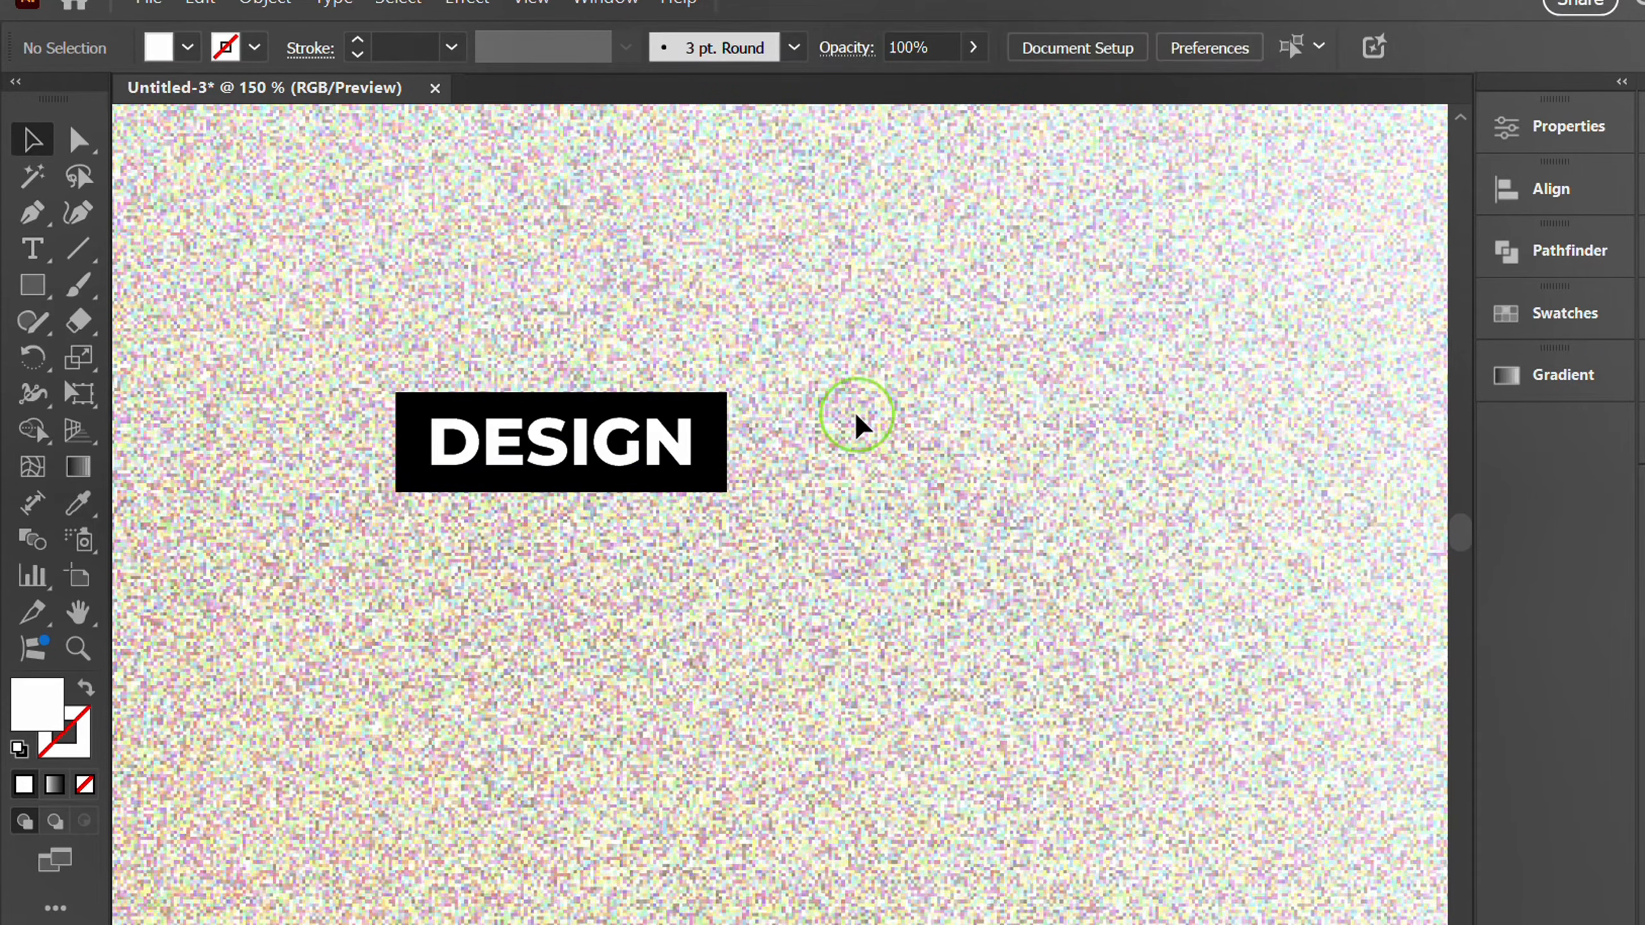
- Convert the DESIGN text to outlines and unite its letter shapes with Pathfinder
left_click(546, 437)
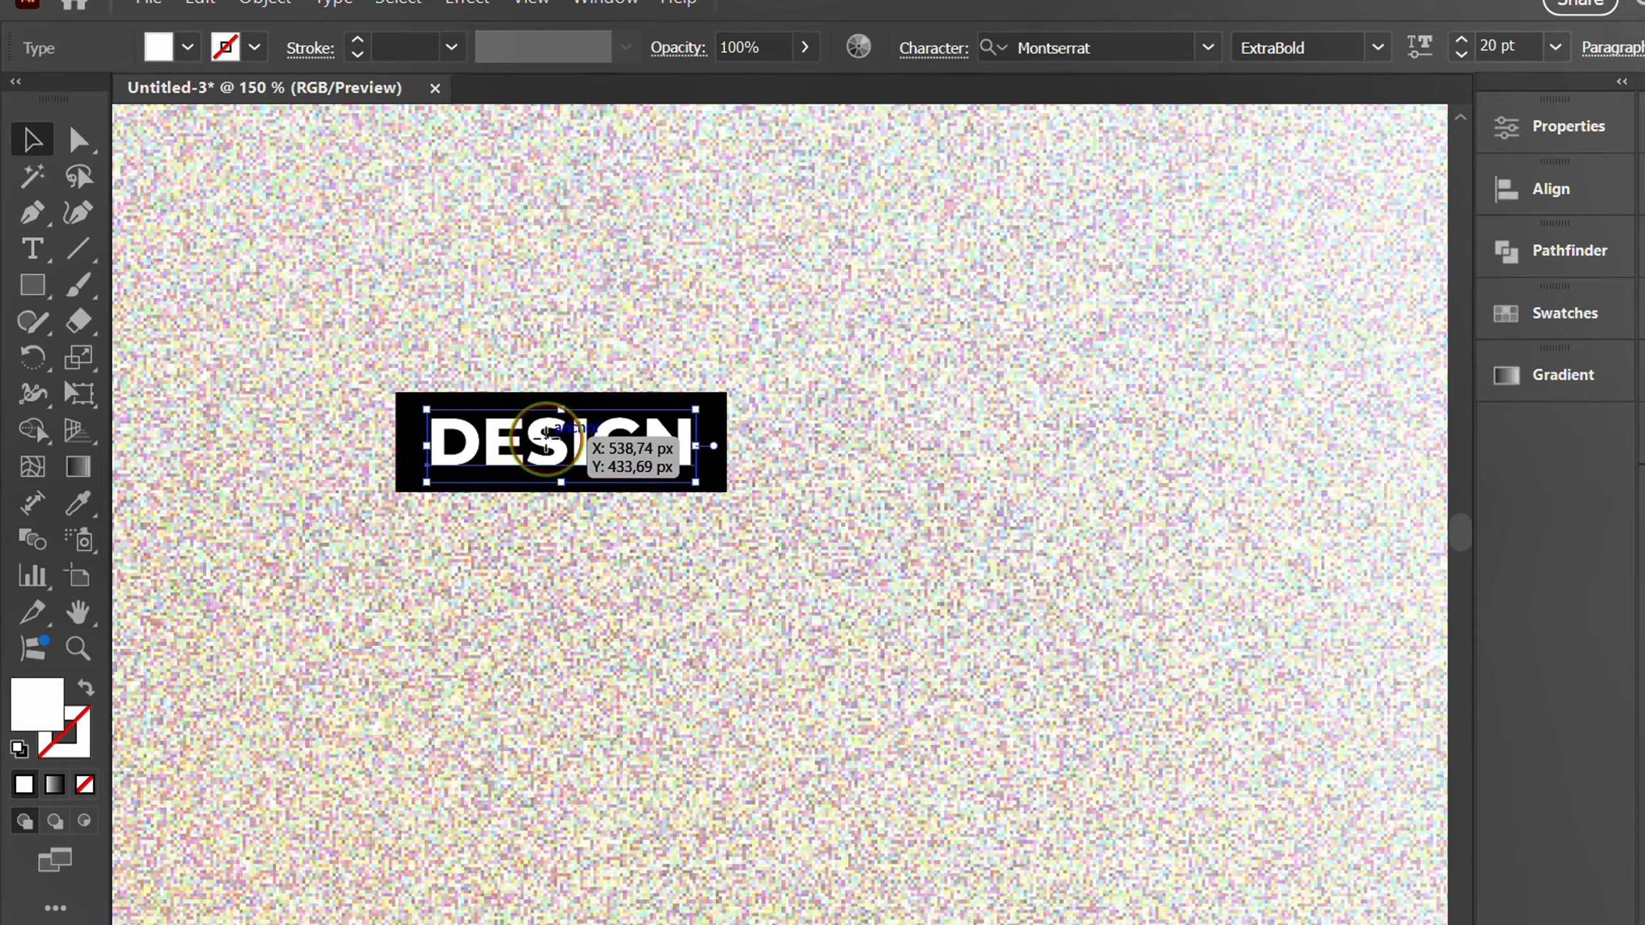
right_click(606, 340)
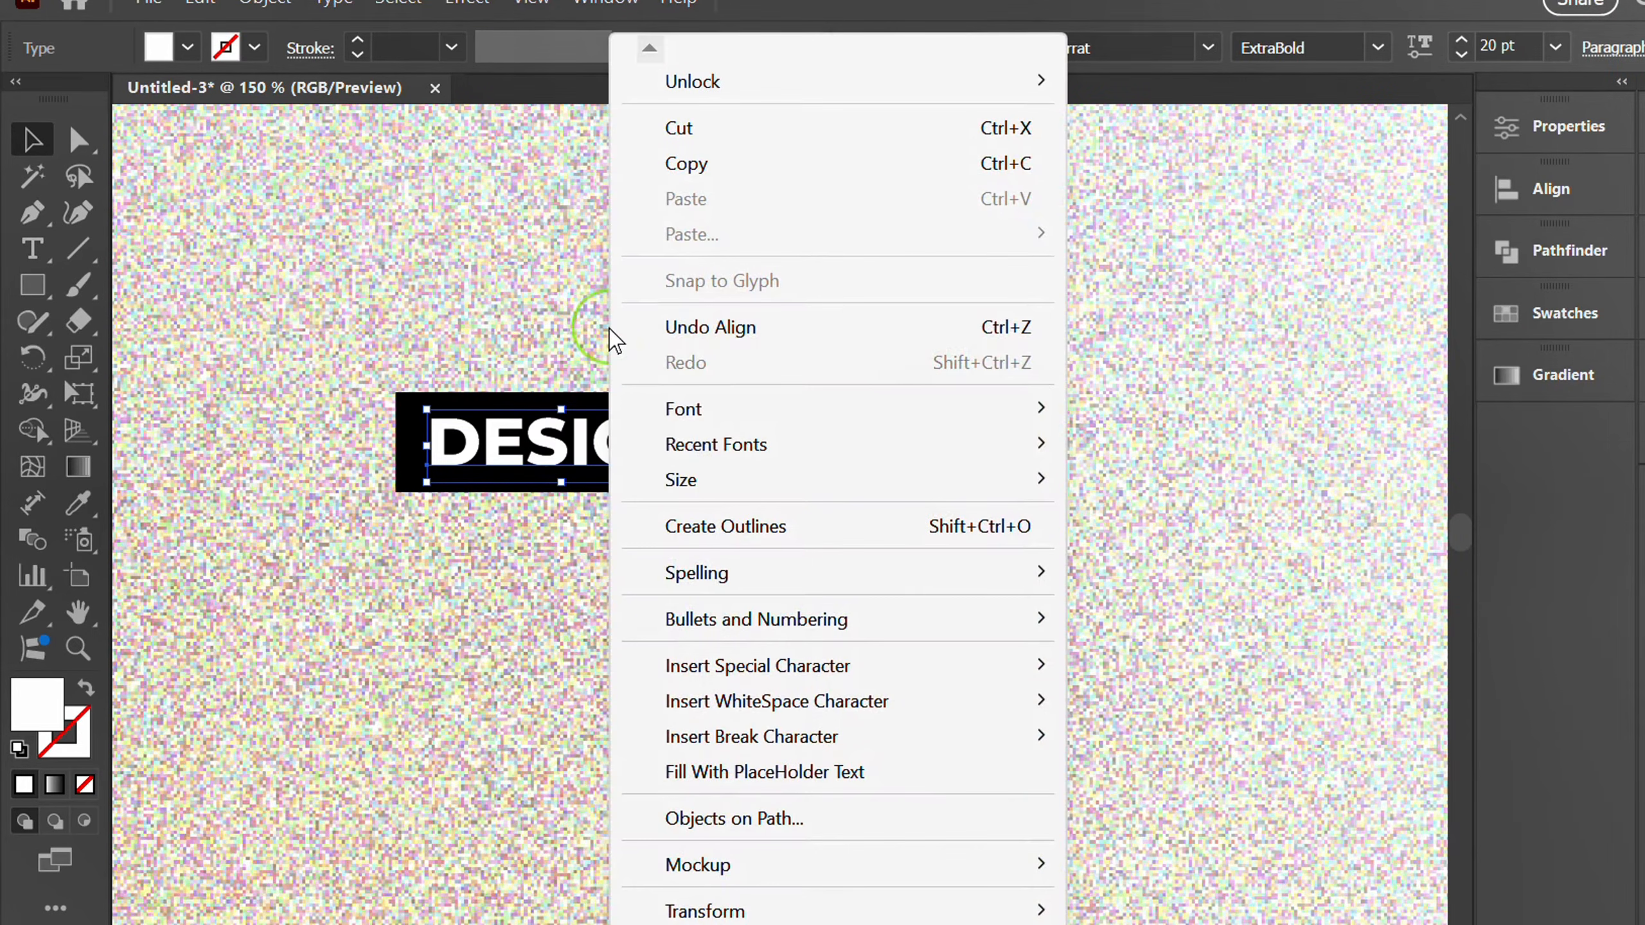
left_click(801, 527)
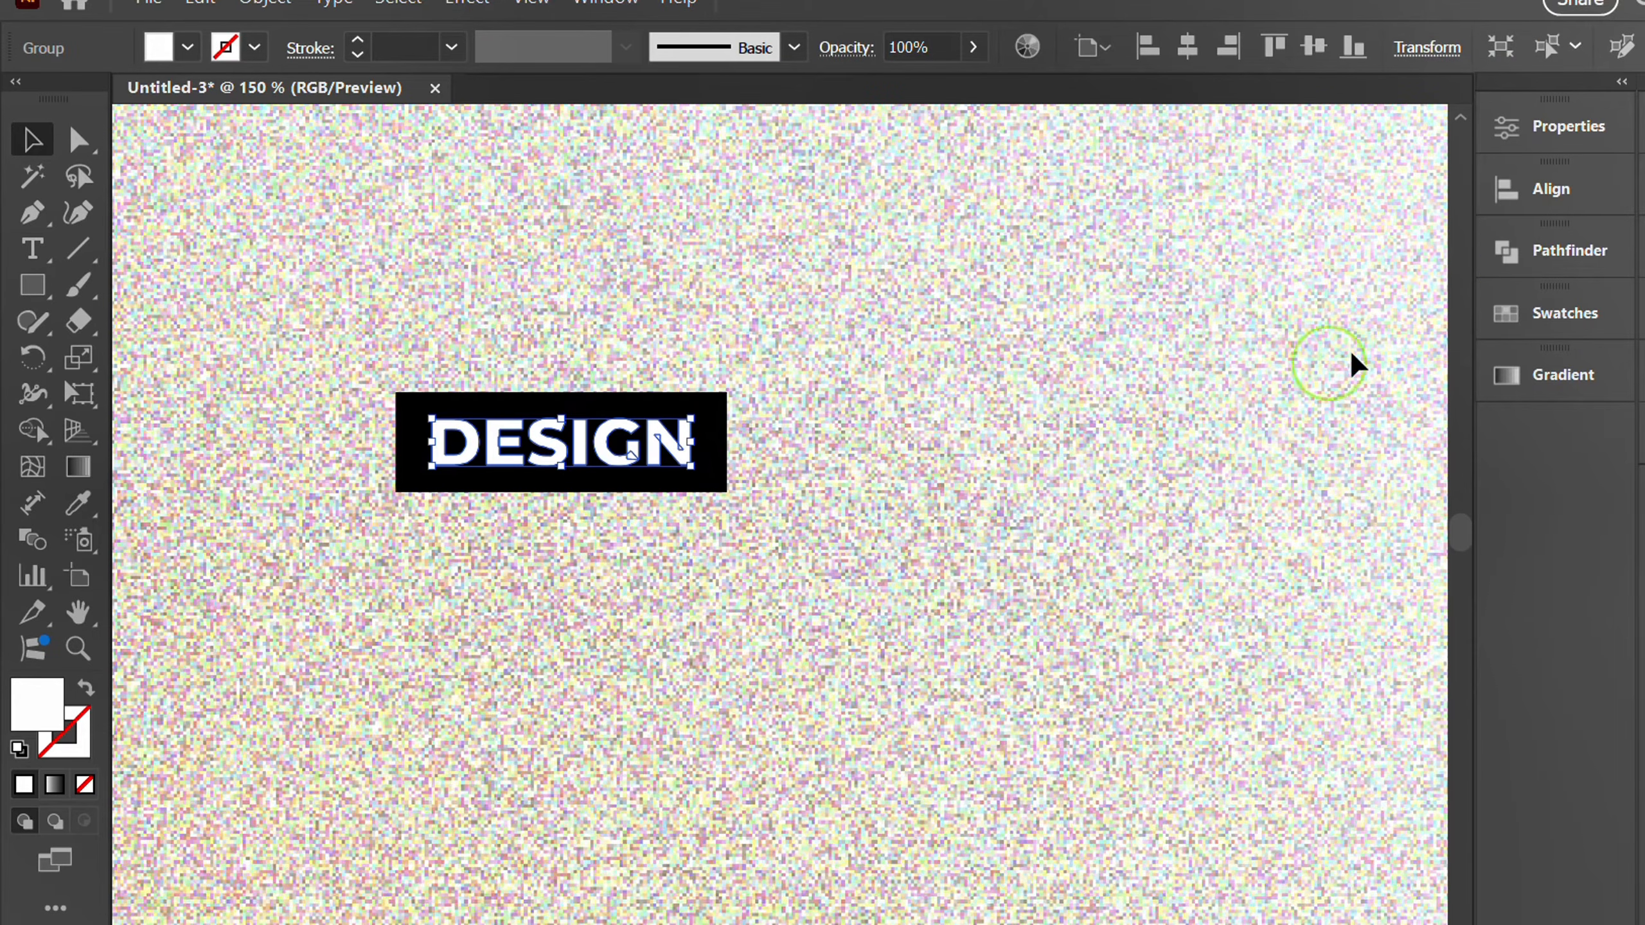
left_click(1545, 252)
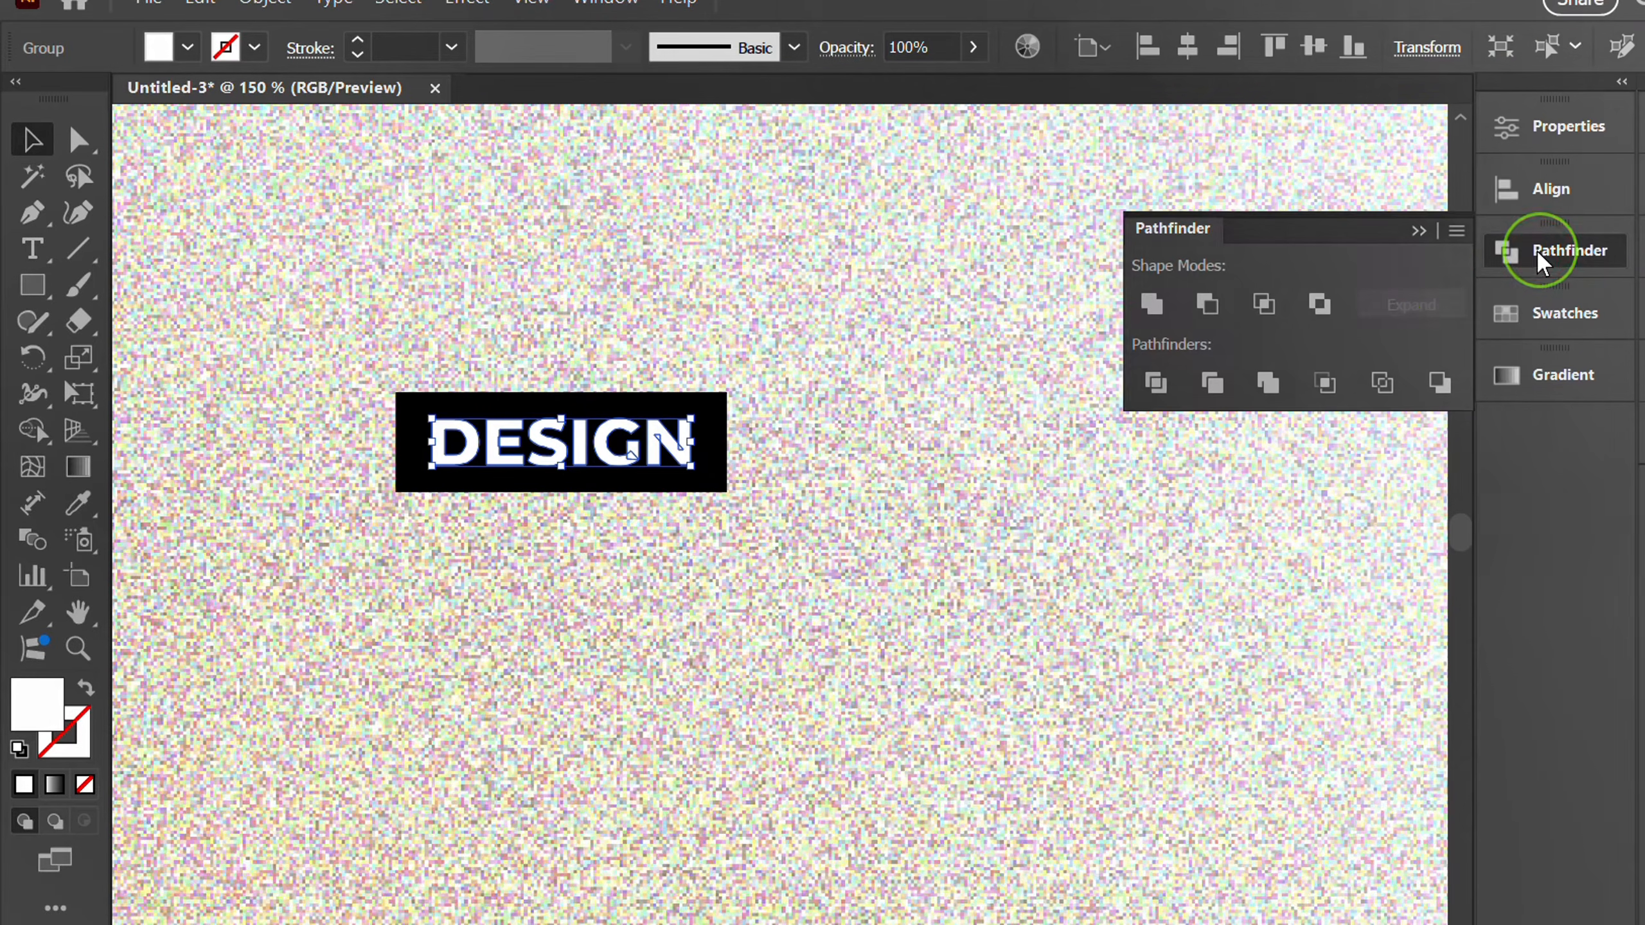
left_click(1151, 312)
left_click(1415, 232)
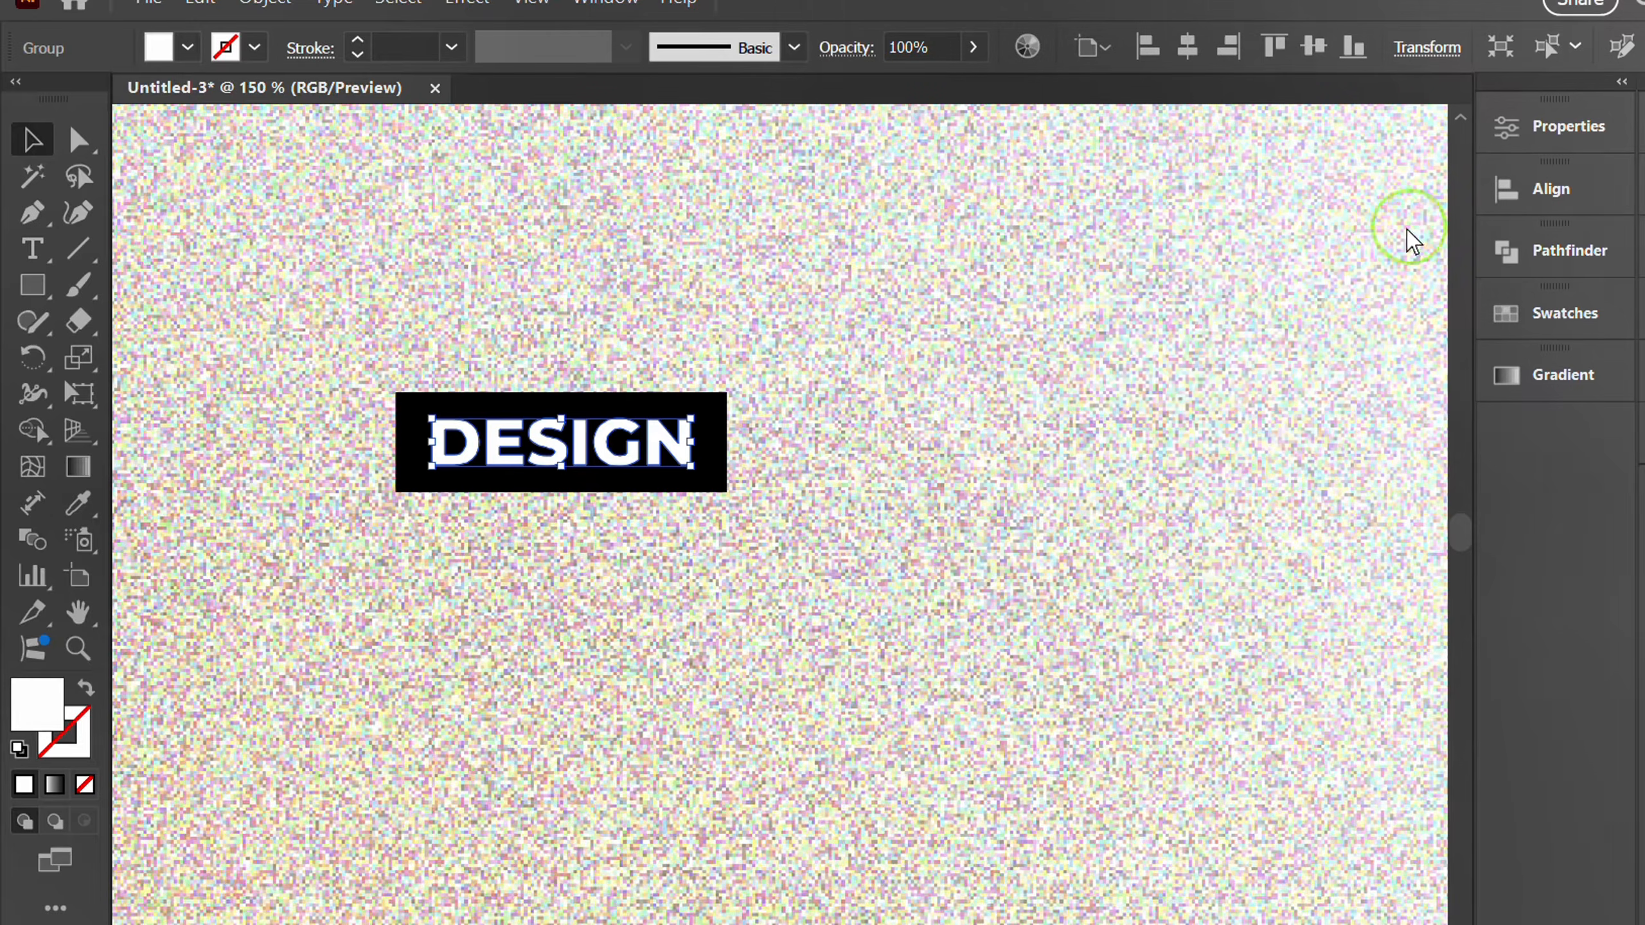
- Group the outlined DESIGN lettering with its black rectangle, then deselect
left_click(874, 426)
left_click_drag(826, 335, 563, 548)
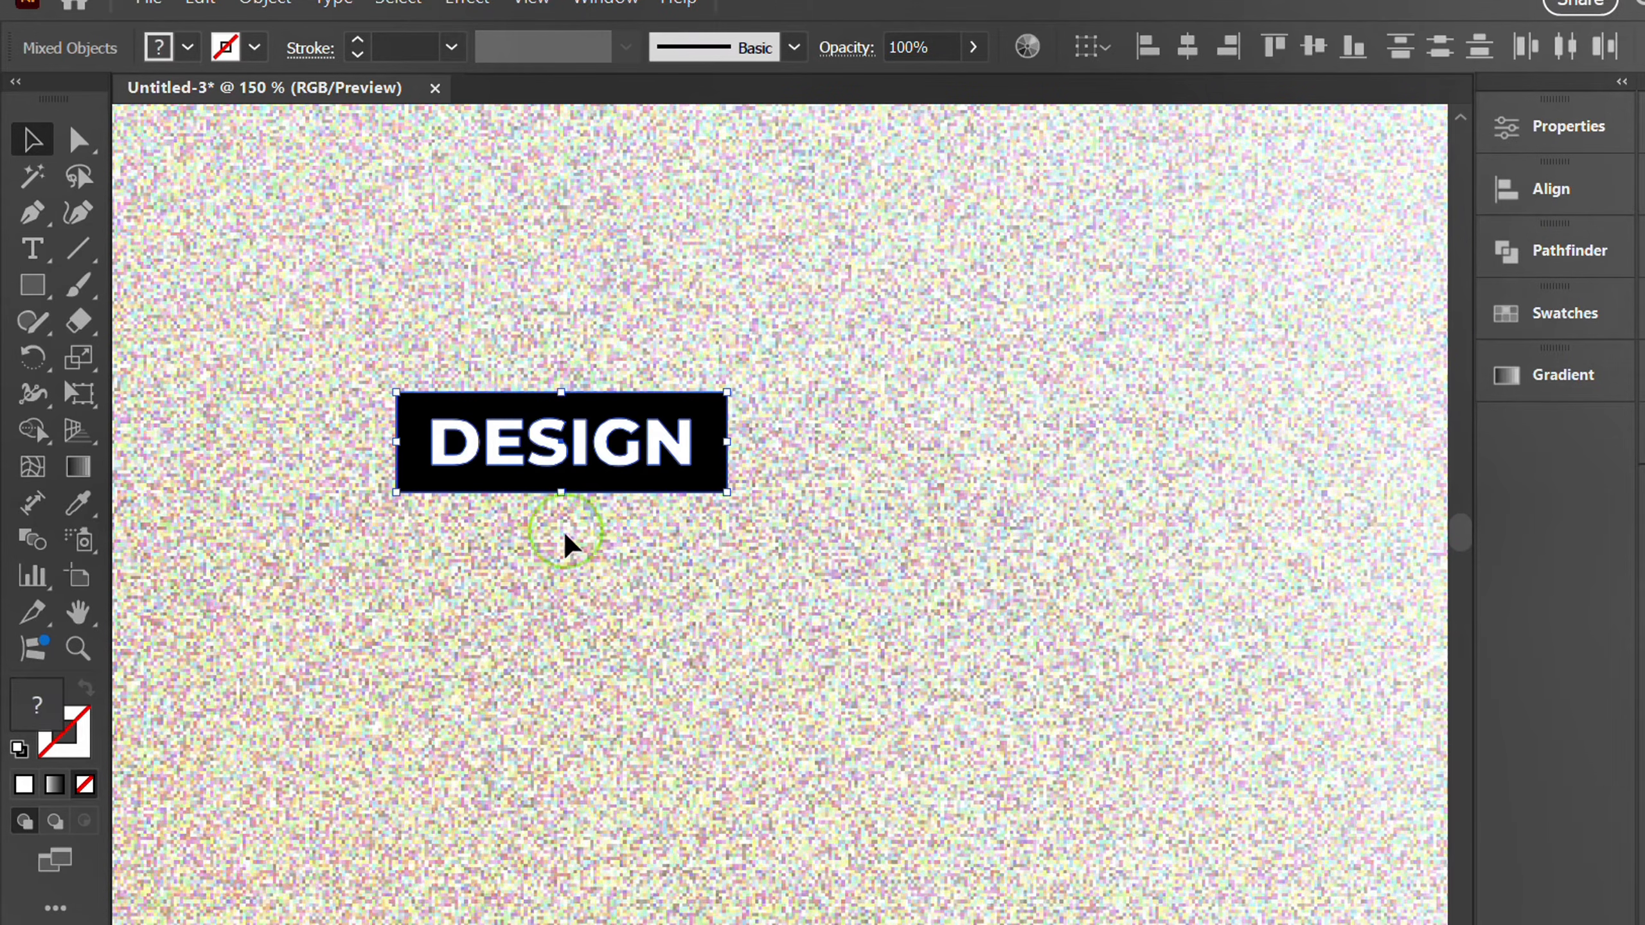
right_click(476, 298)
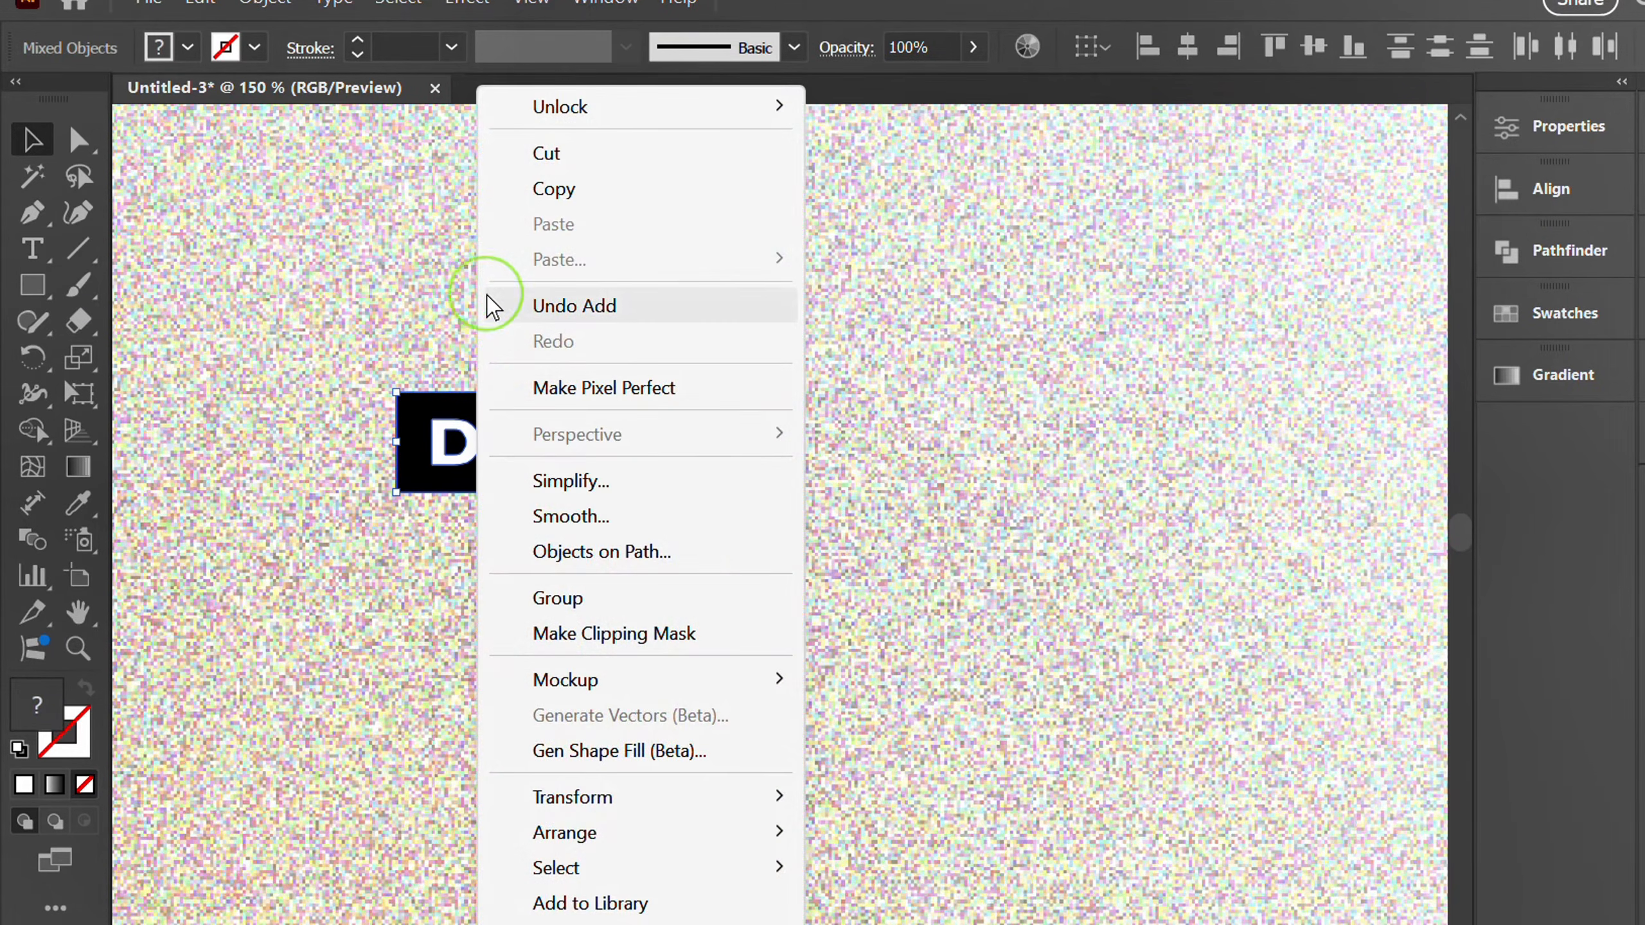
left_click(612, 605)
left_click(619, 606)
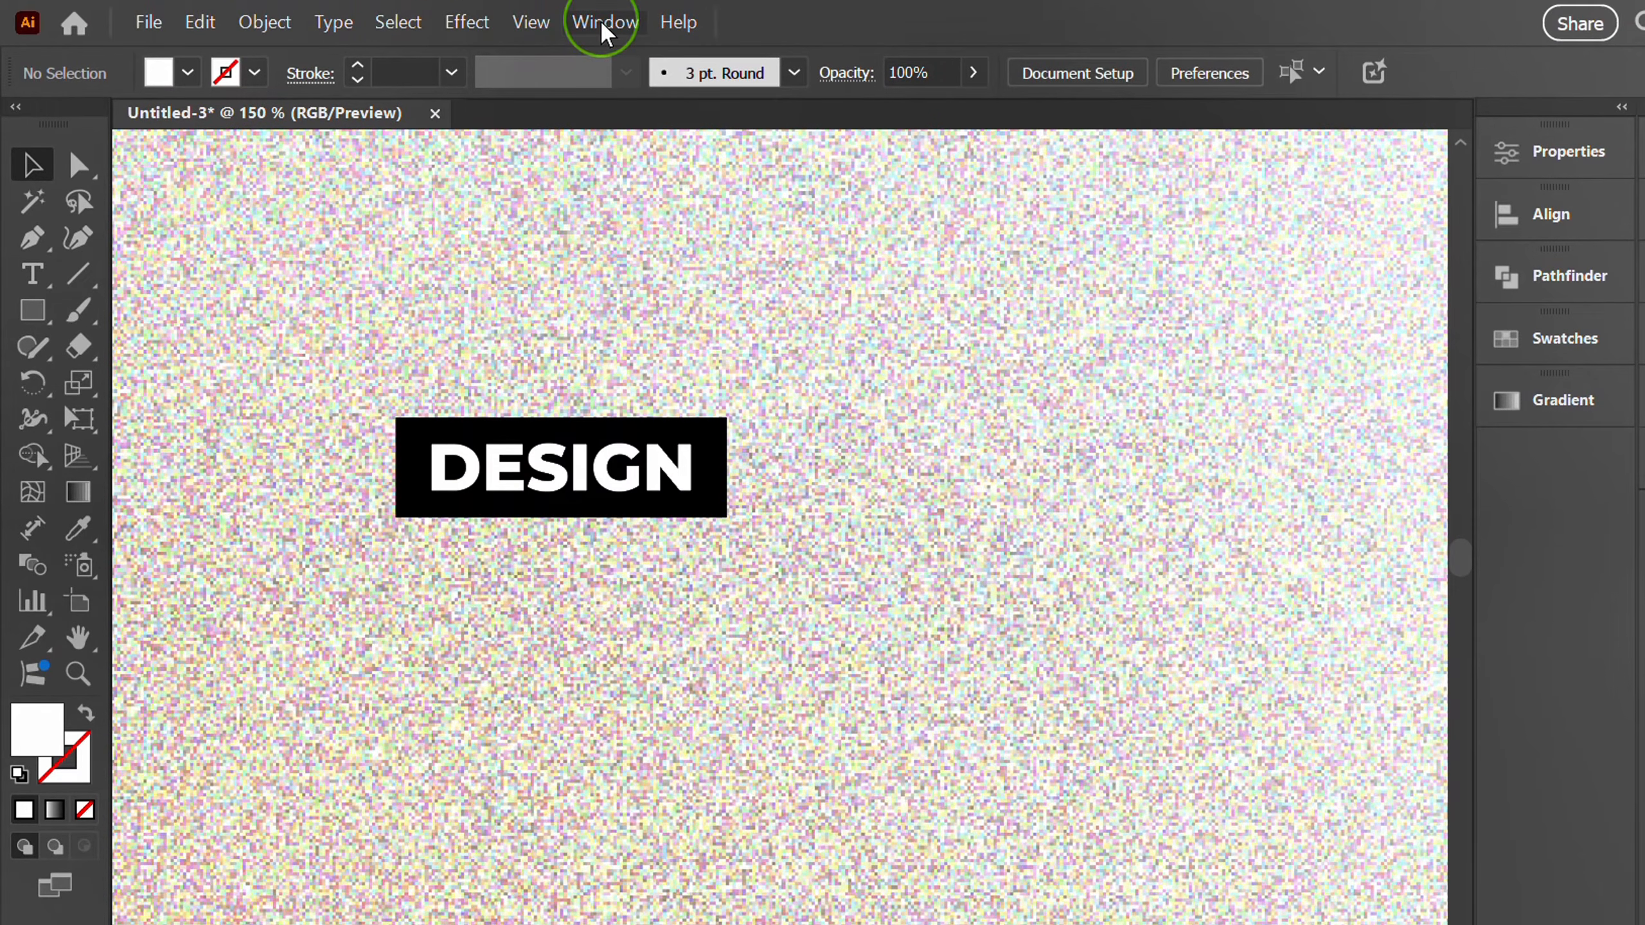
- Display the Brushes panel and detach it so it floats beside the DESIGN label
left_click(600, 20)
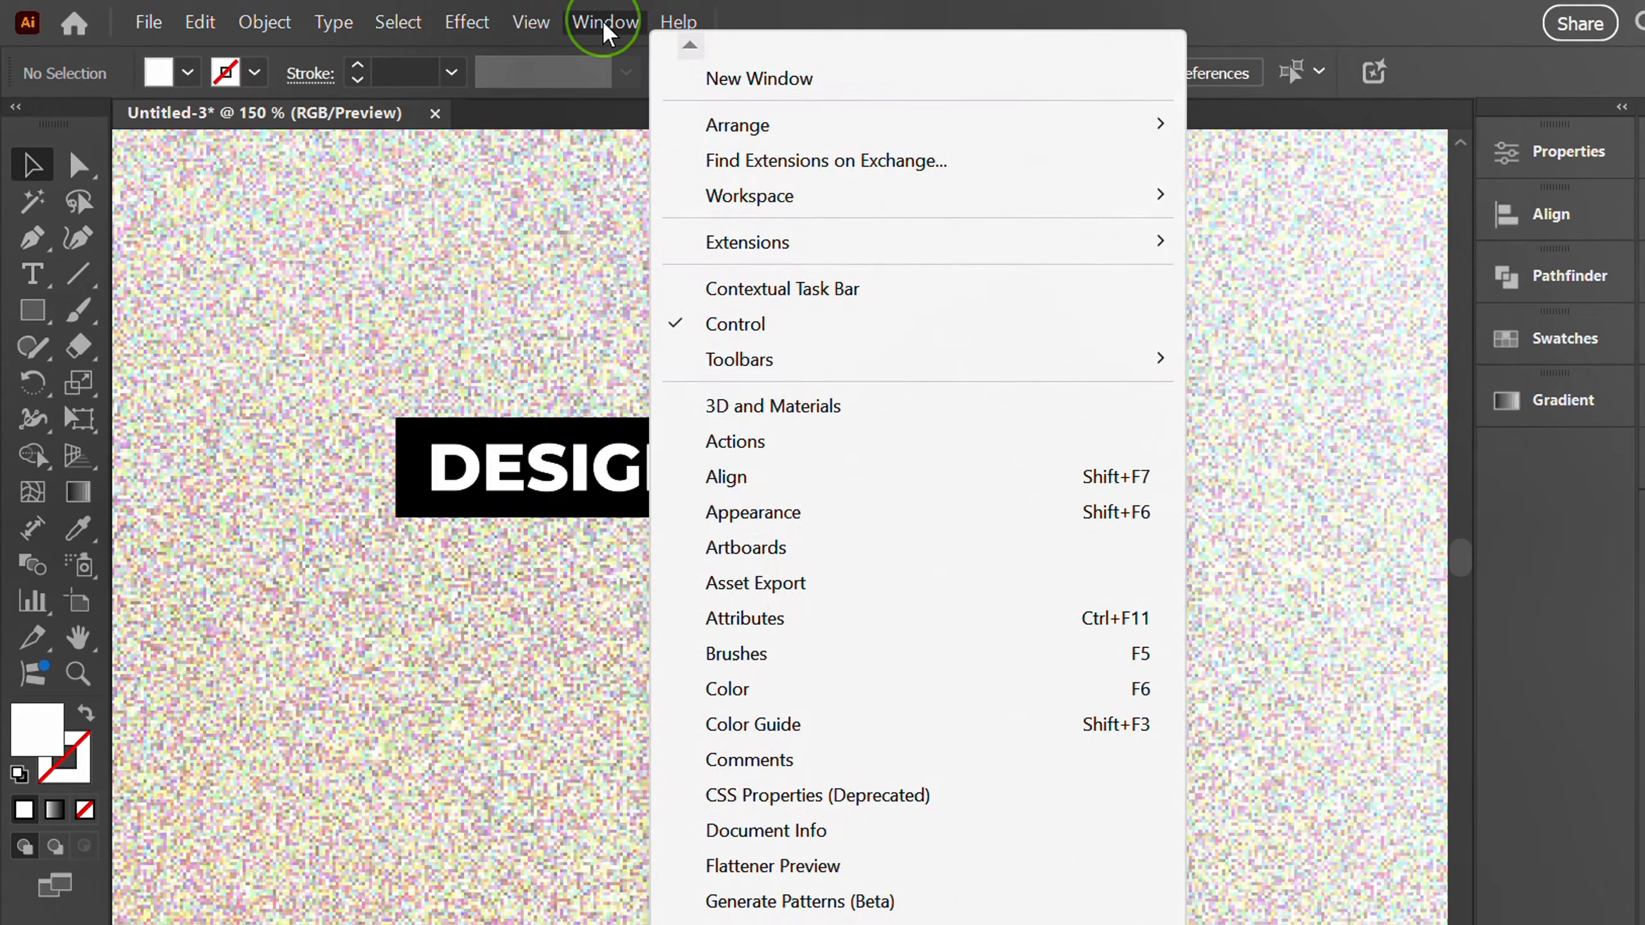
left_click(788, 657)
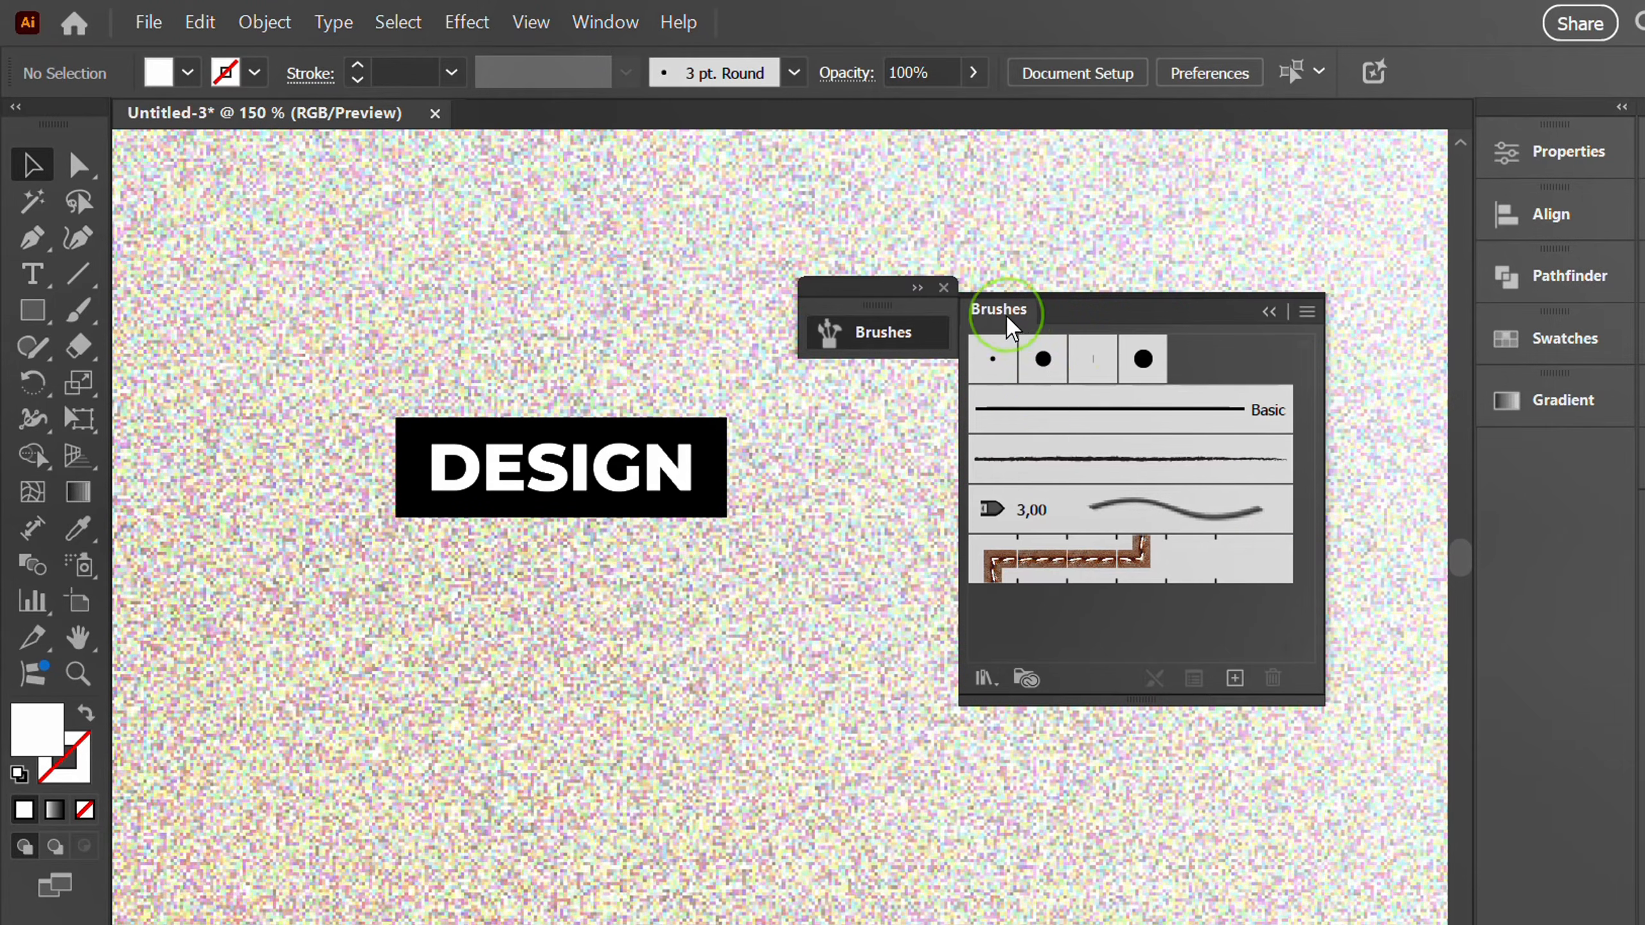
left_click_drag(1009, 319, 1053, 295)
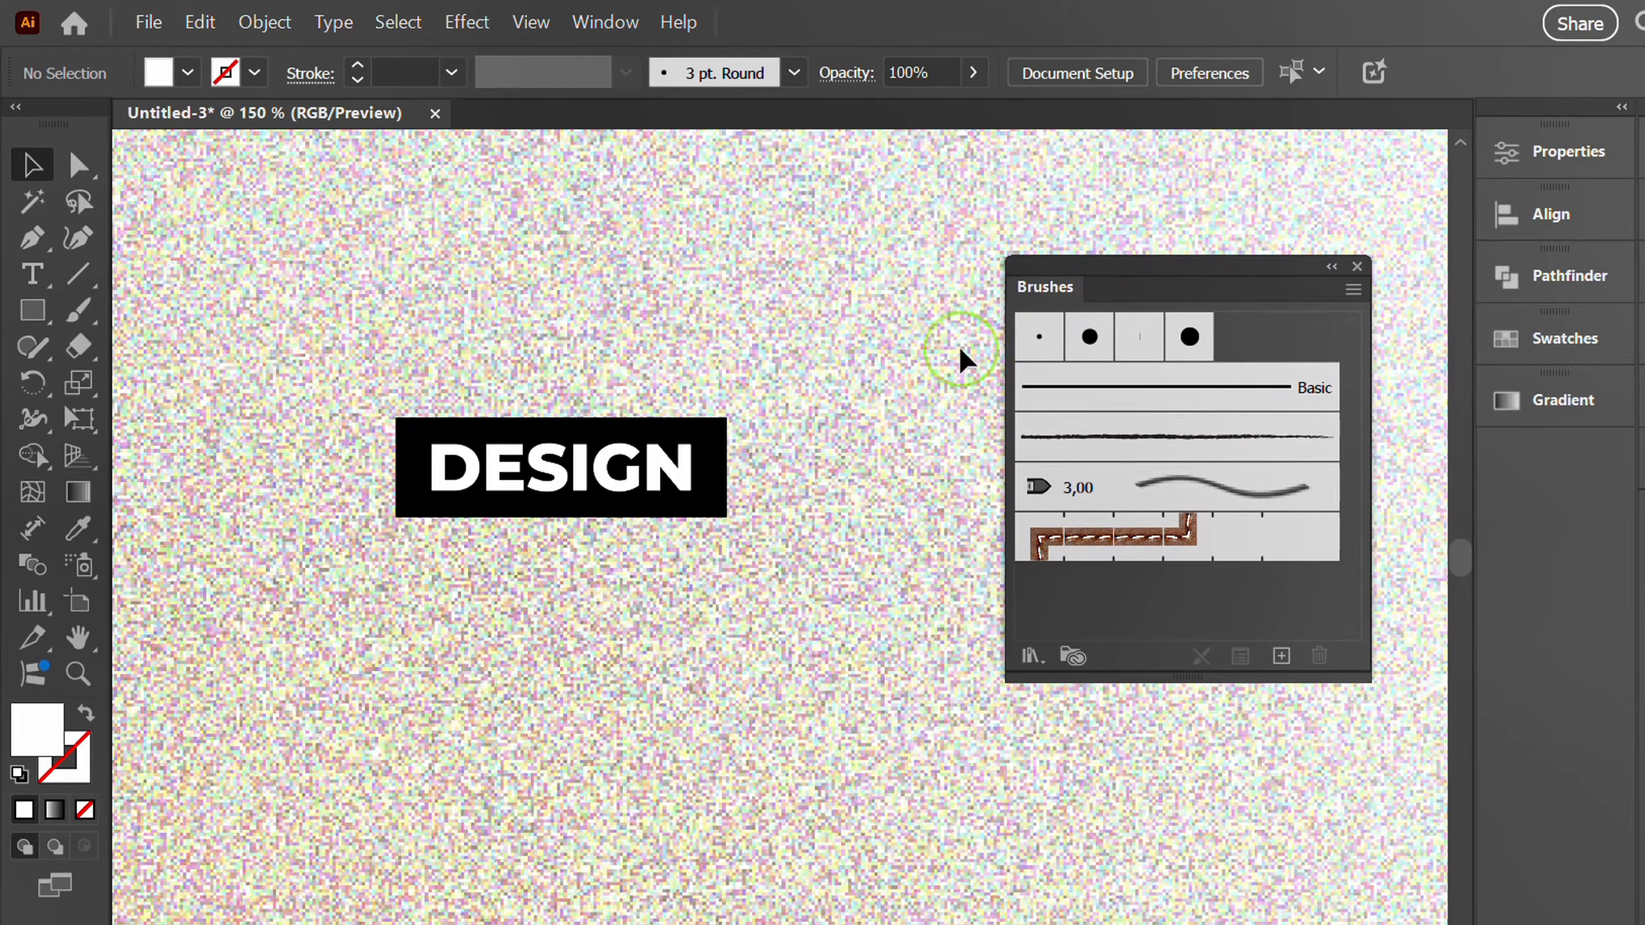
- Create a new pattern brush from the DESIGN group and name it TEXT BRUSH
mouse_move(586, 480)
left_mouse_down()
mouse_move(576, 470)
mouse_move(859, 562)
mouse_move(1128, 589)
left_mouse_up()
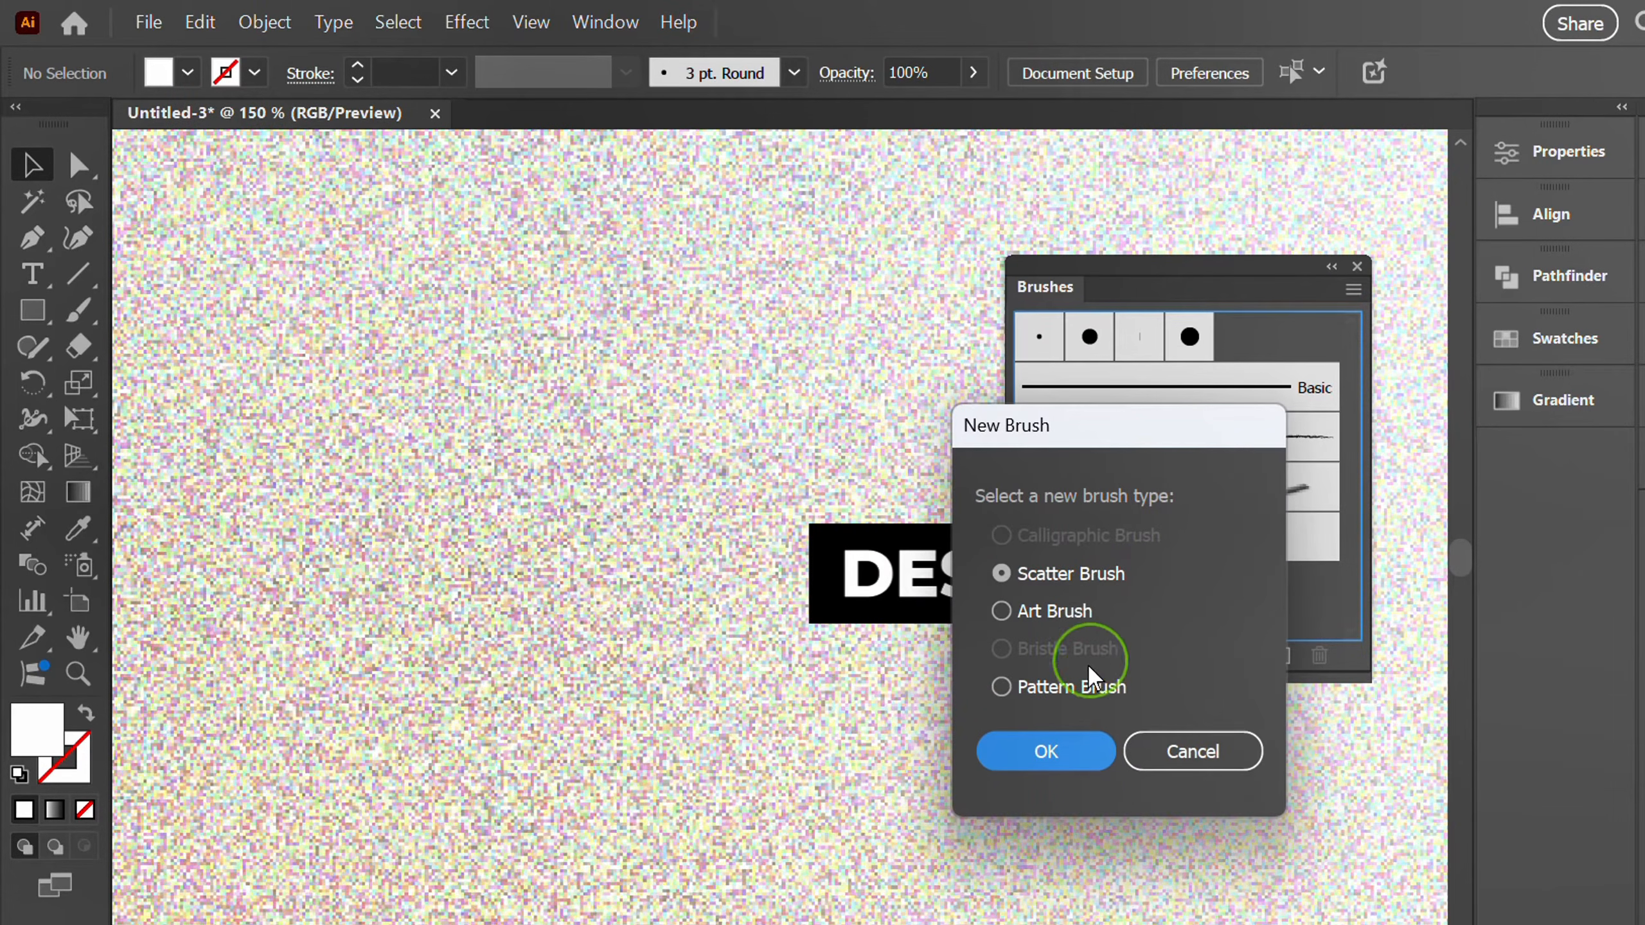
left_click(1074, 687)
left_click(1048, 745)
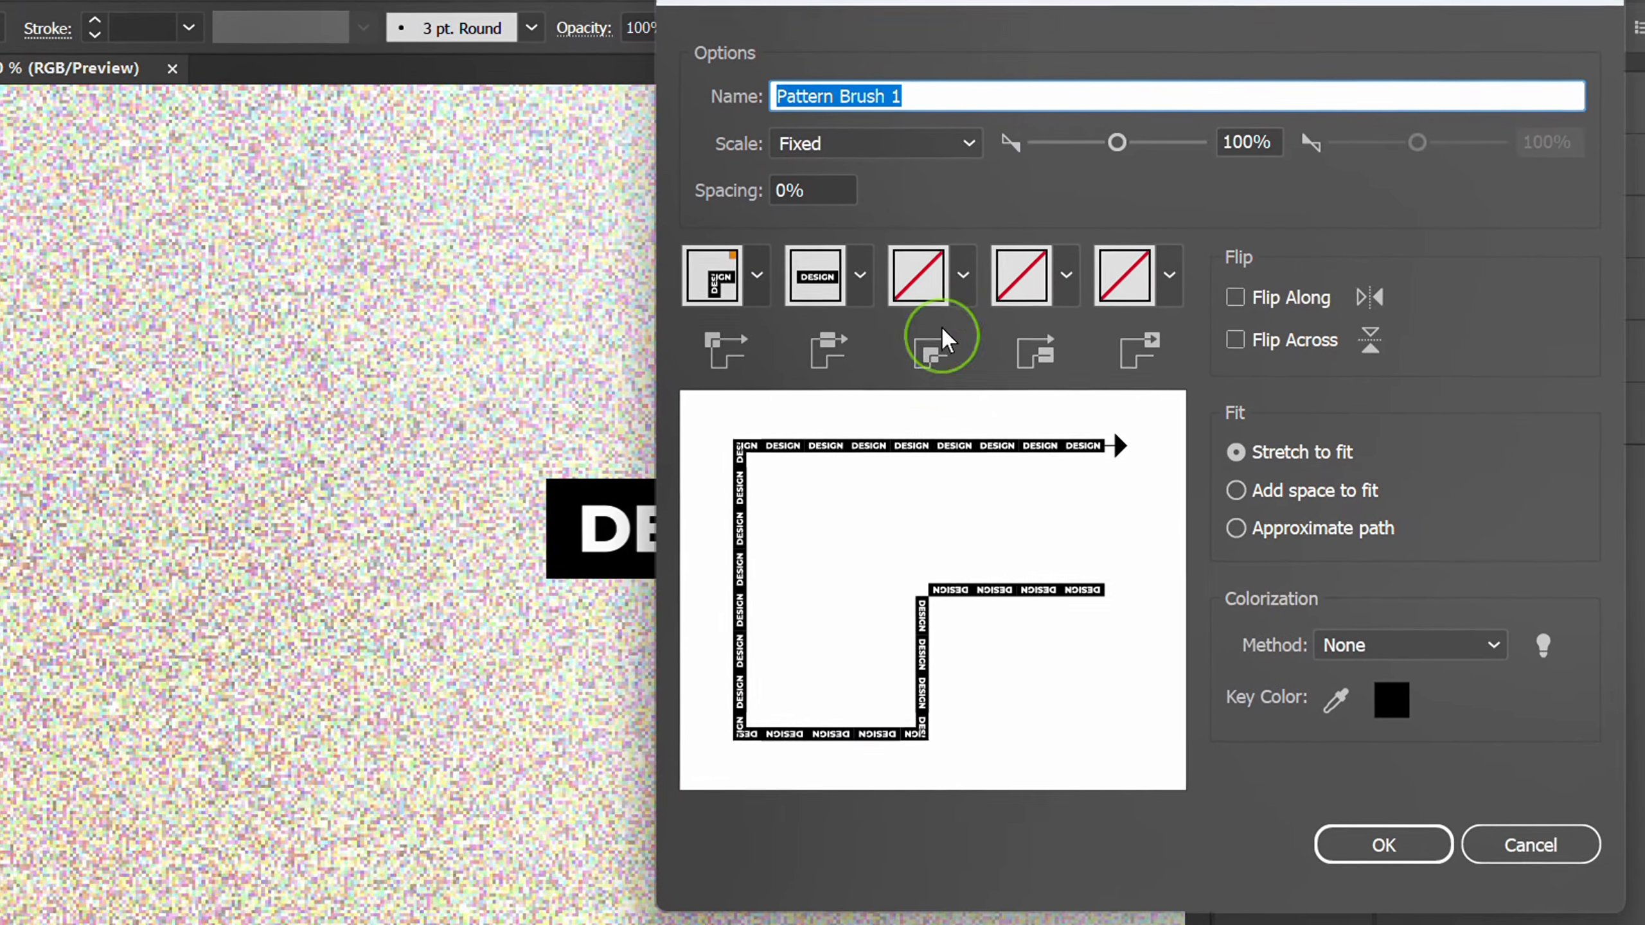
type("TEXT")
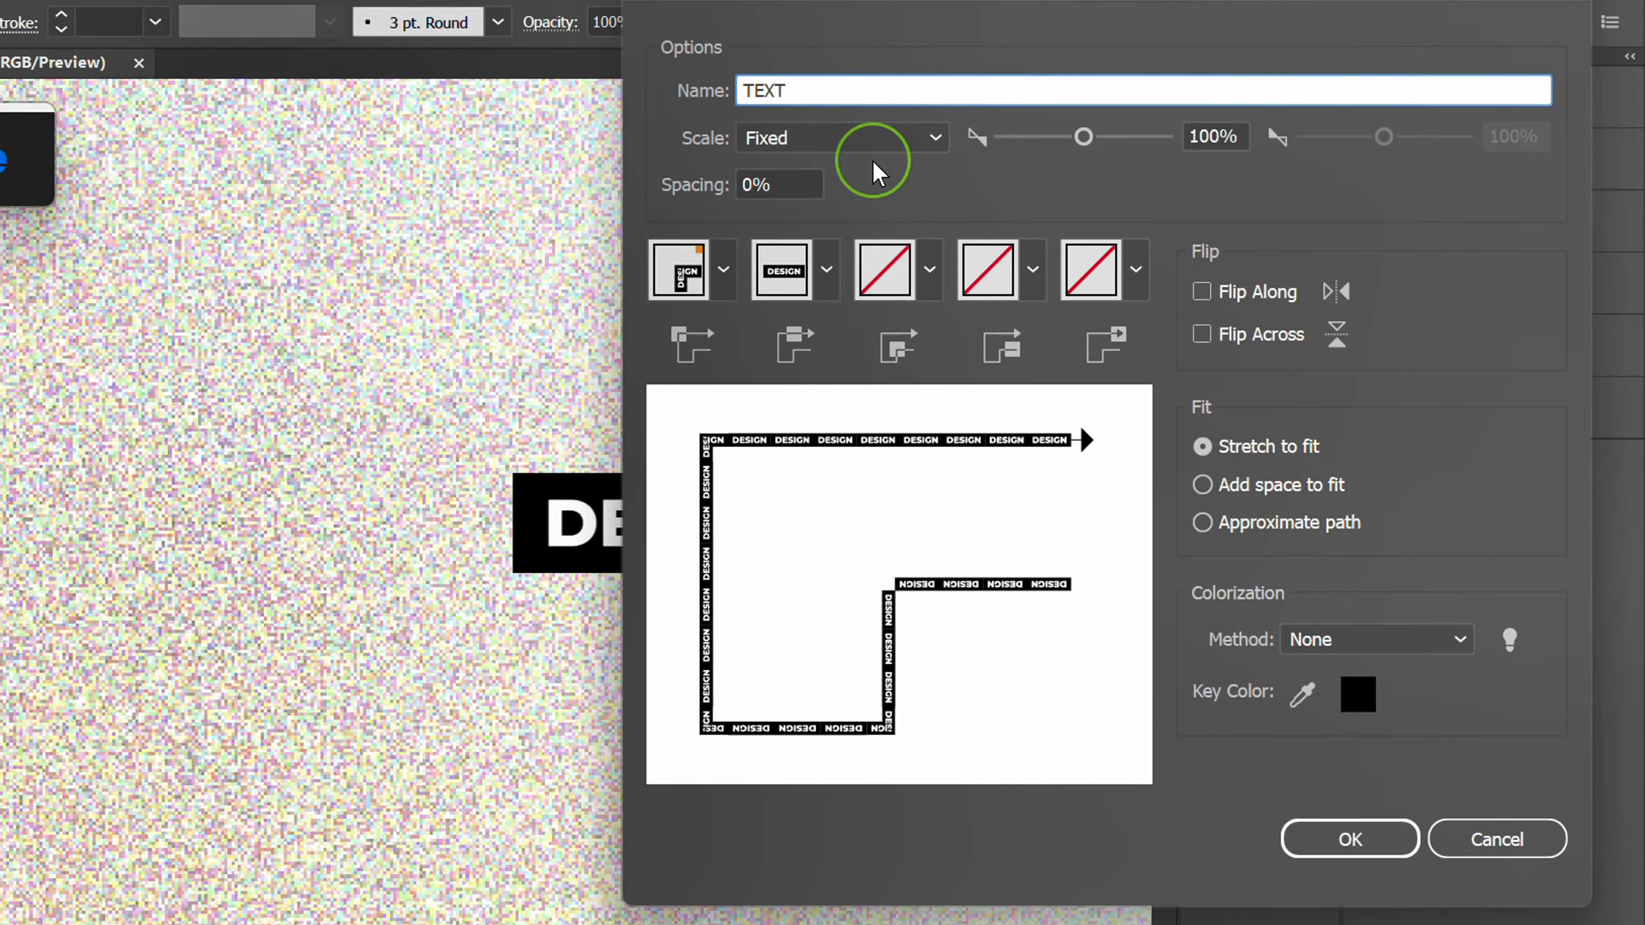
type(" BRUSH")
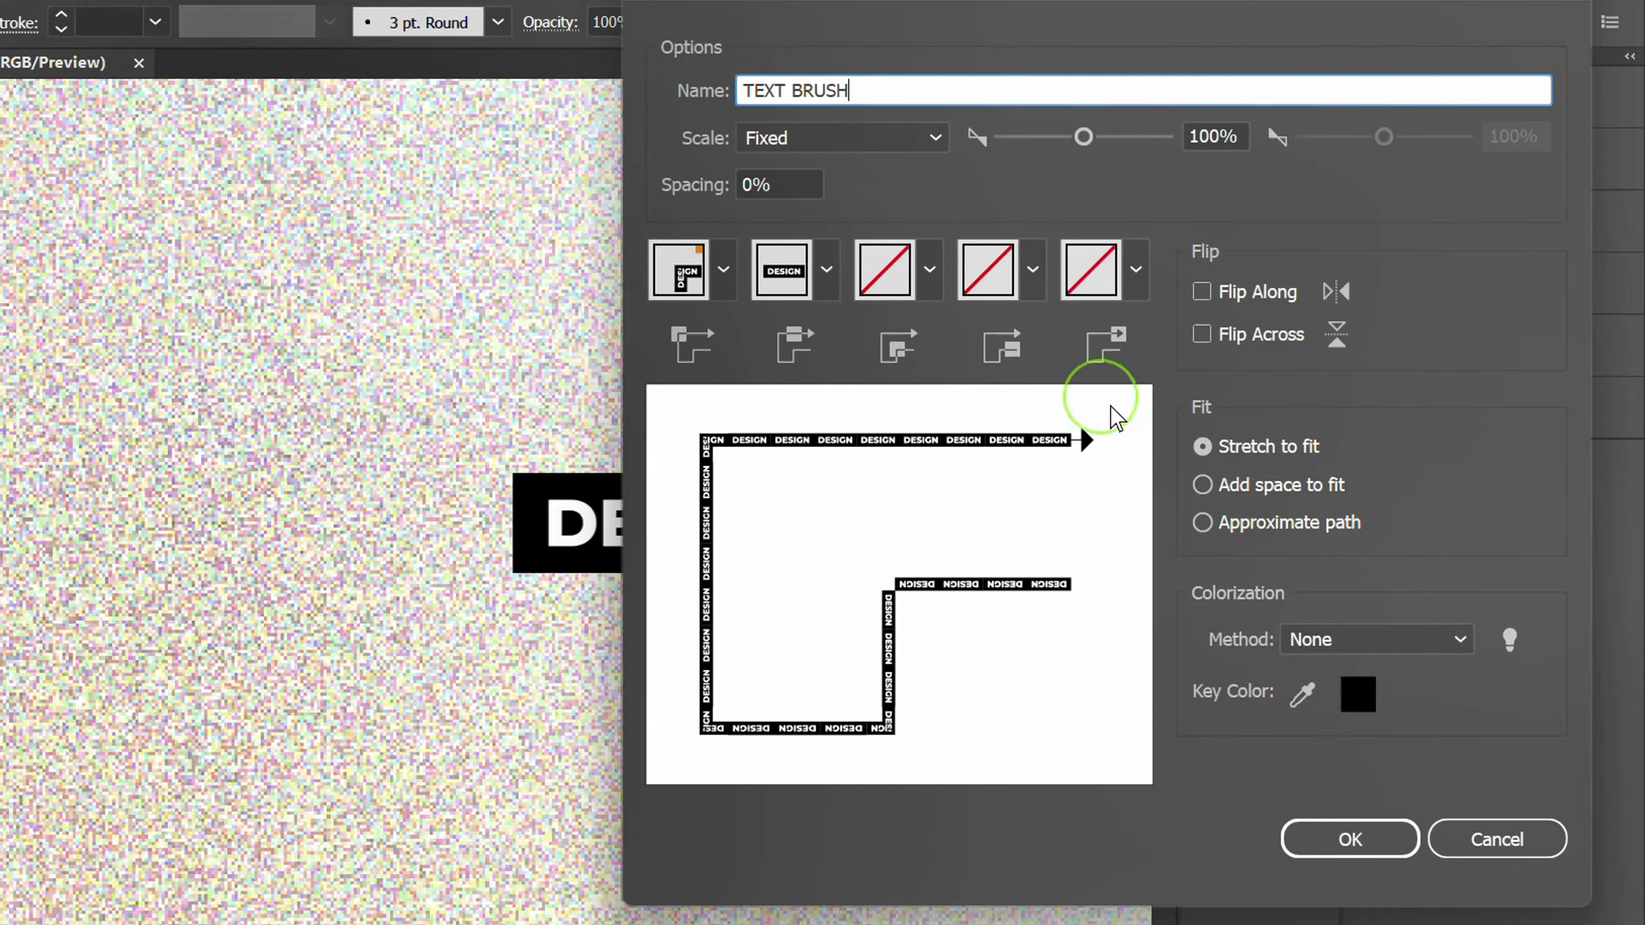
- Use the Stretch to fit option and the Tints colorization method for the pattern brush, and accept its options
left_click(1202, 453)
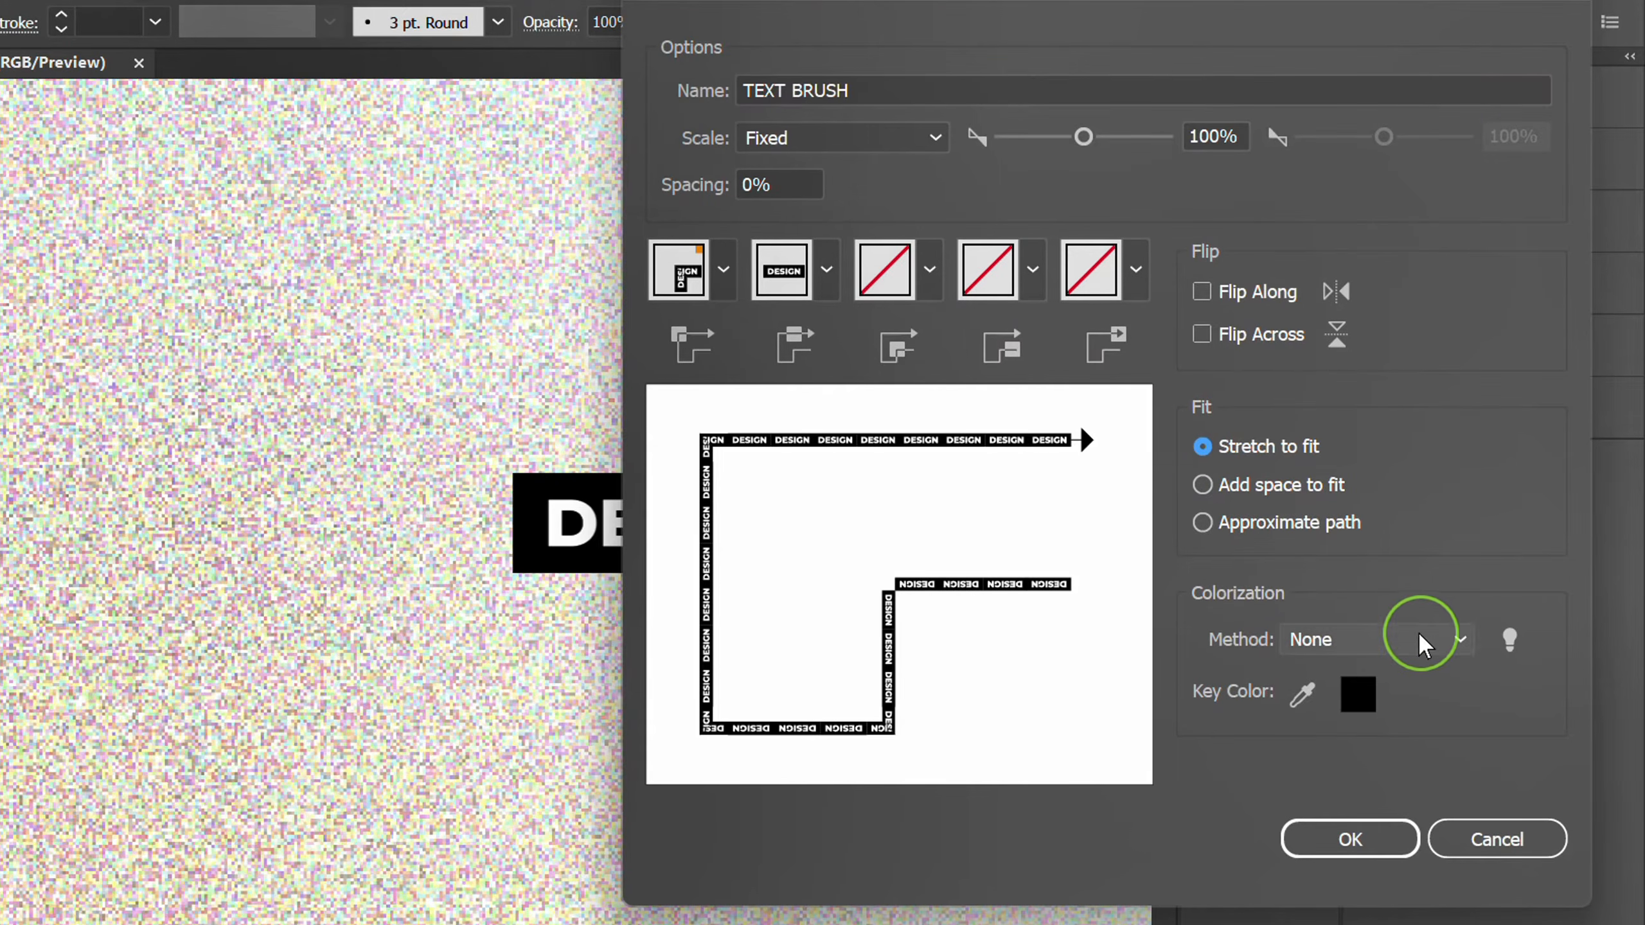
left_click(1454, 642)
left_click(1393, 702)
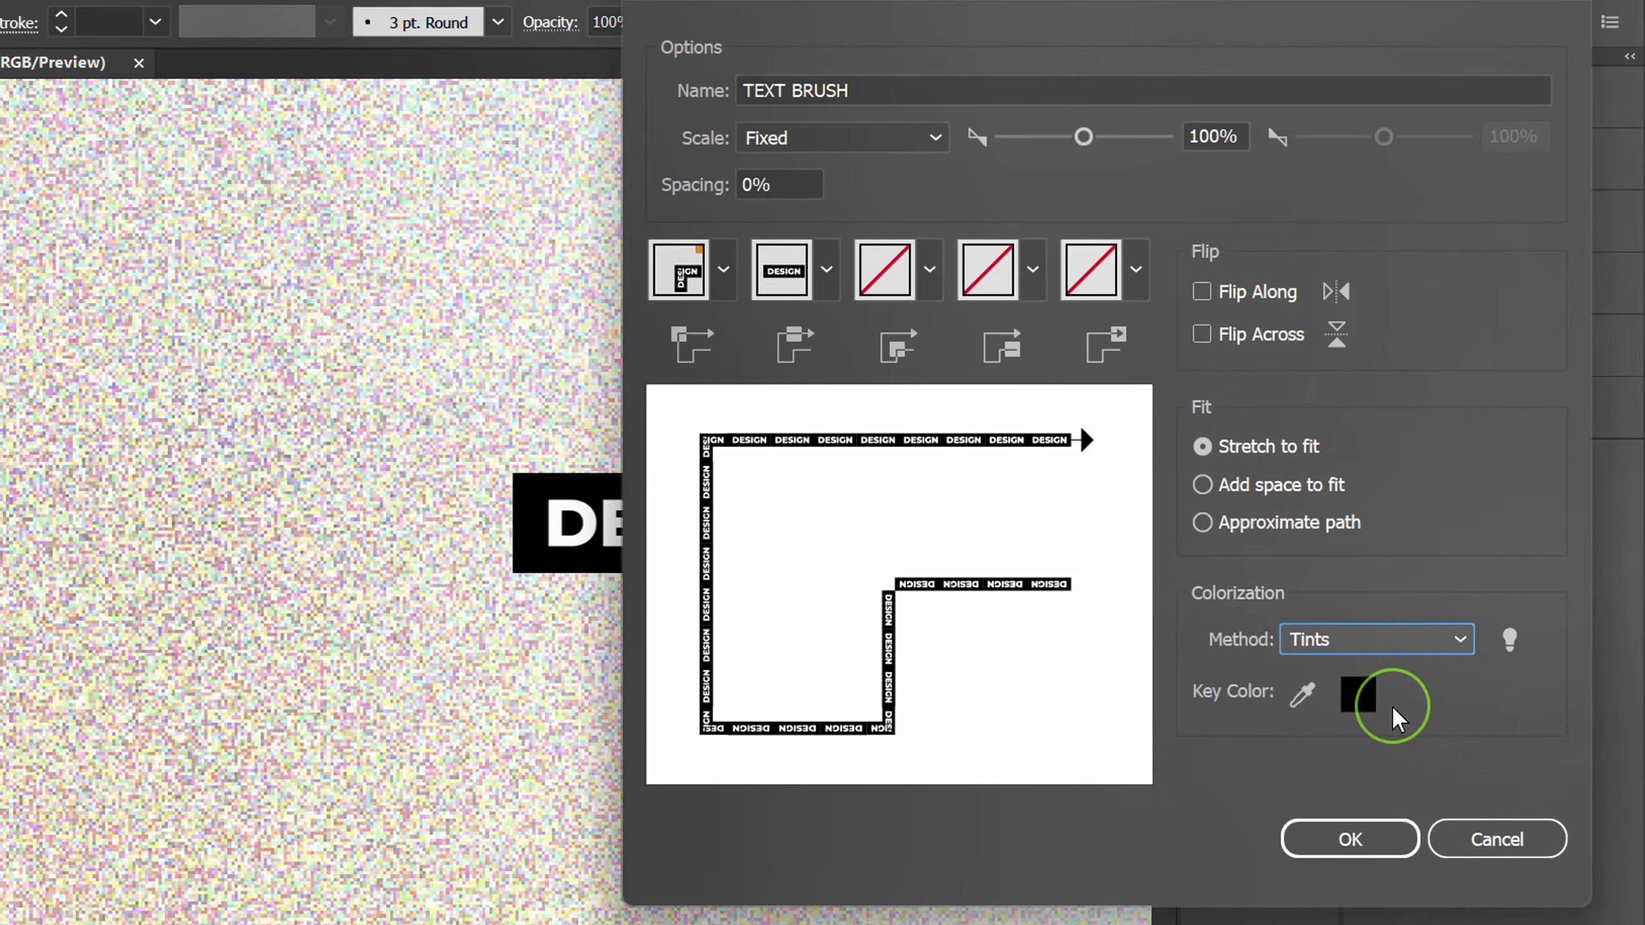
left_click(1347, 839)
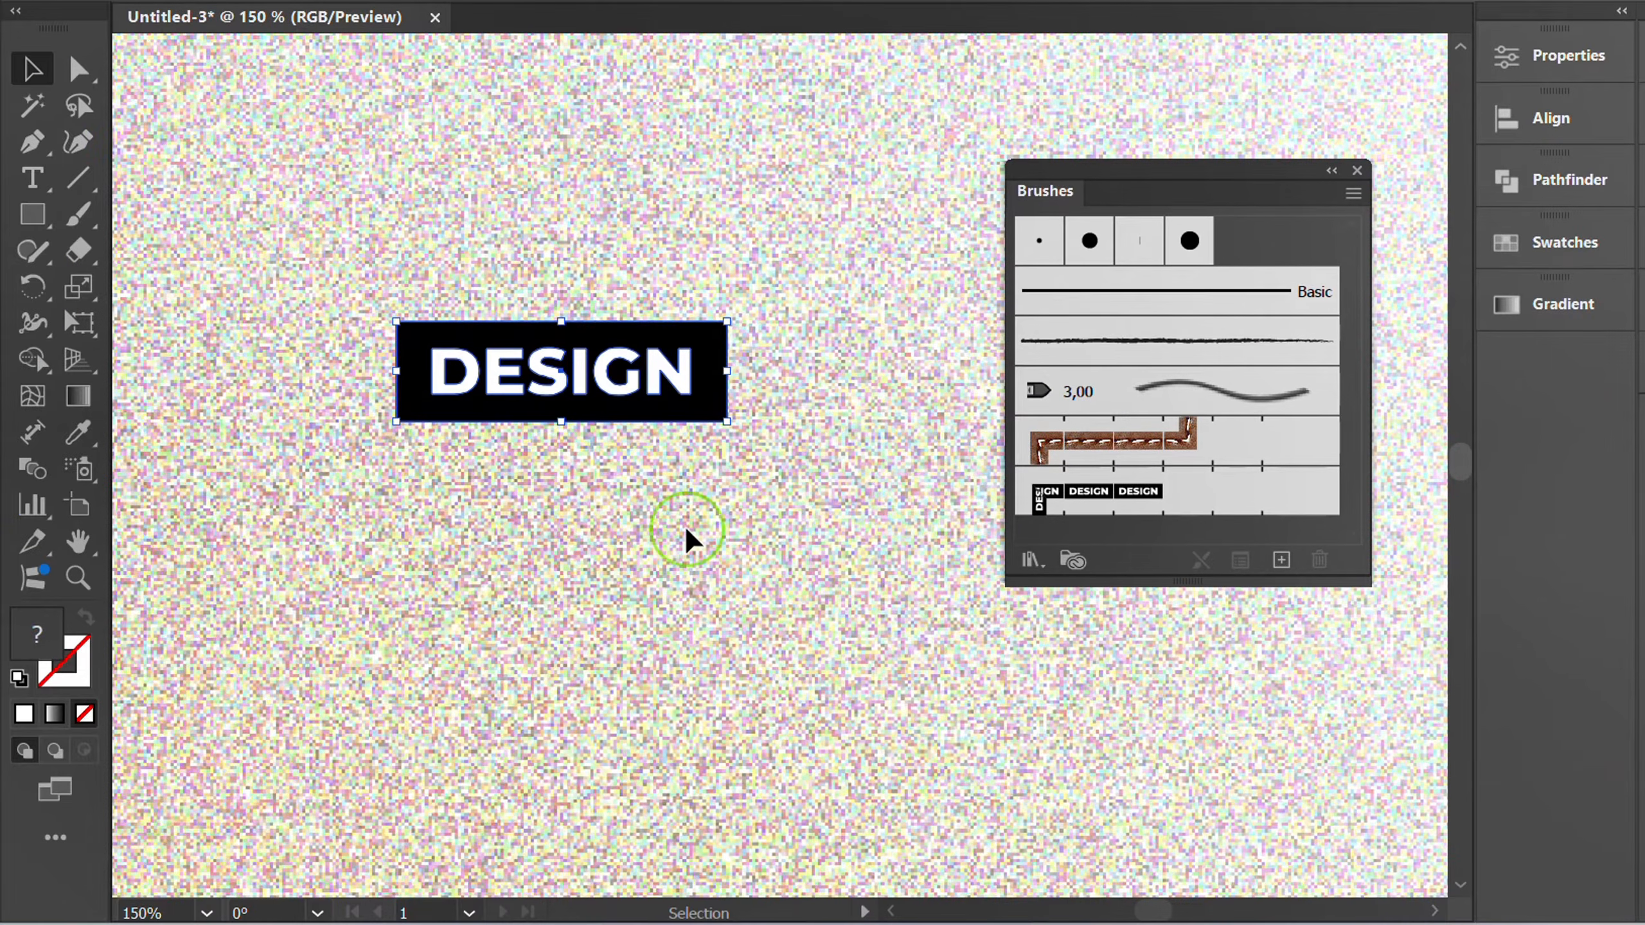
- Move the DESIGN group off the artboard, just above its upper-left corner, and deselect it
key("ctrl+0")
left_click_drag(506, 435, 236, 160)
left_click(440, 358)
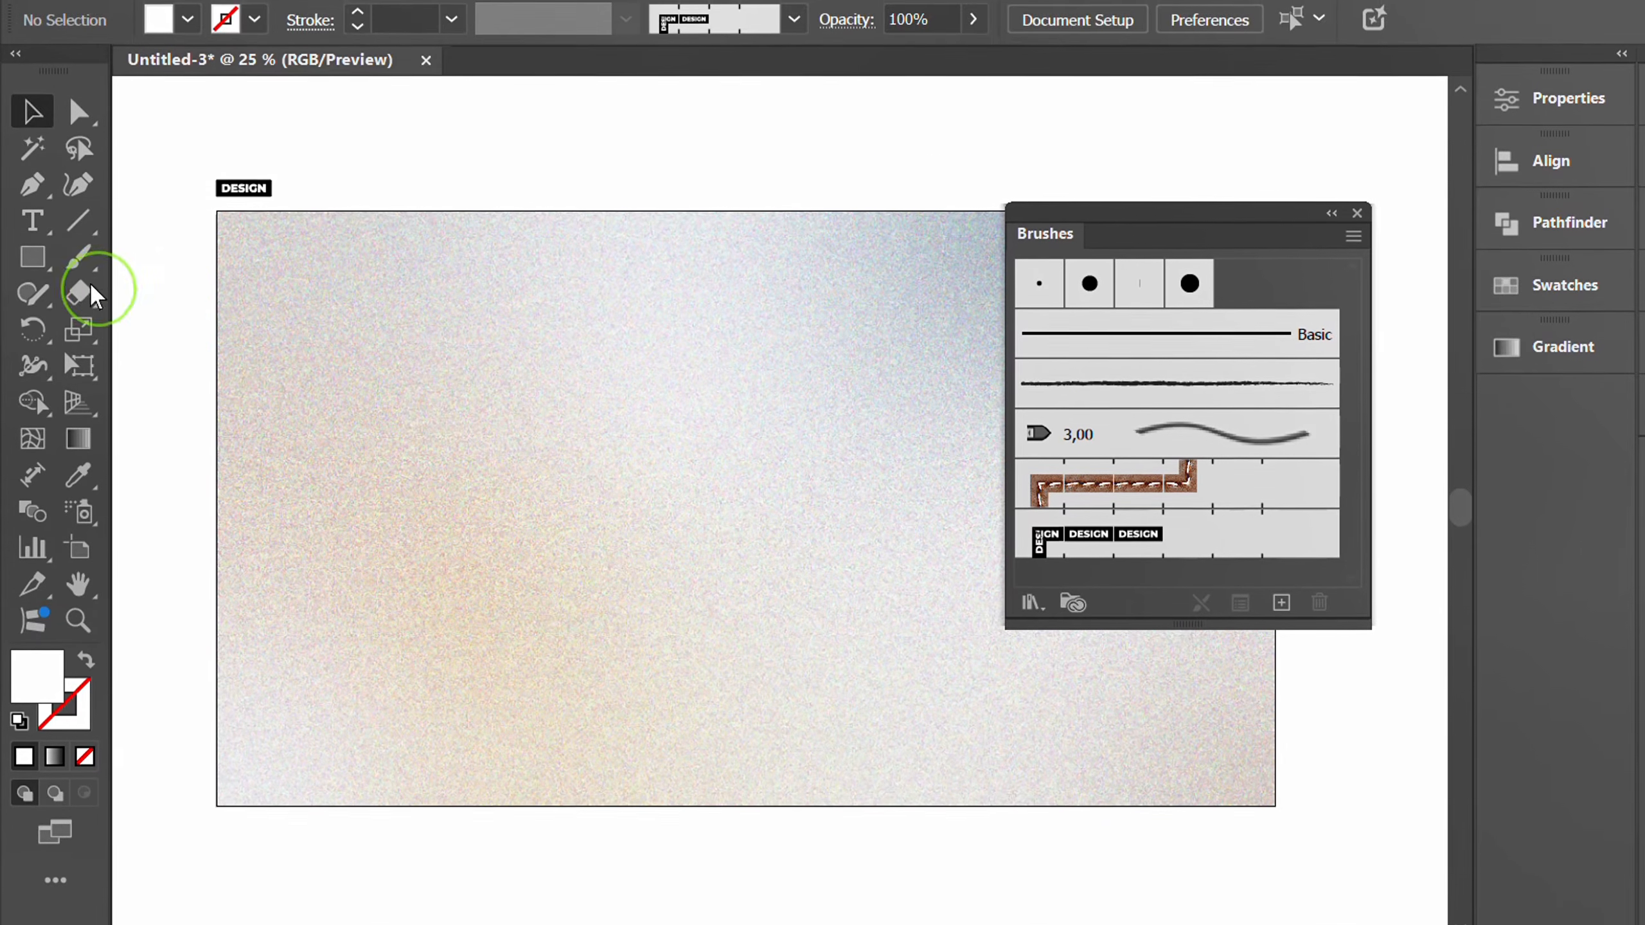
- Set up the Paintbrush tool with a black stroke and no fill
left_click(69, 250)
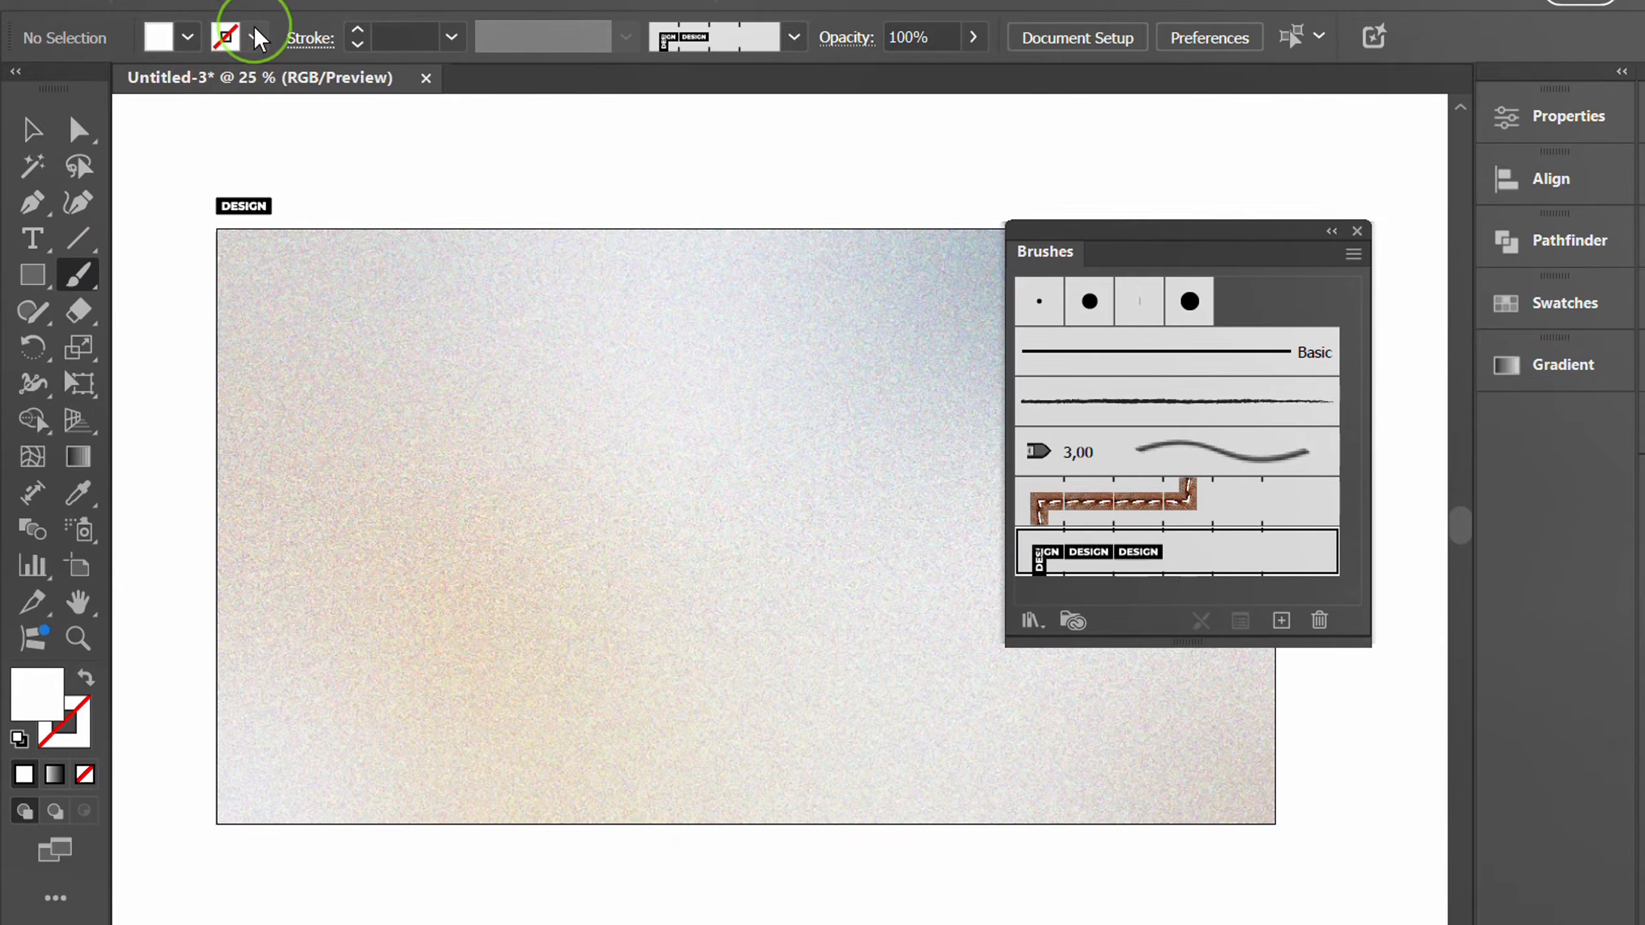
left_click(254, 31)
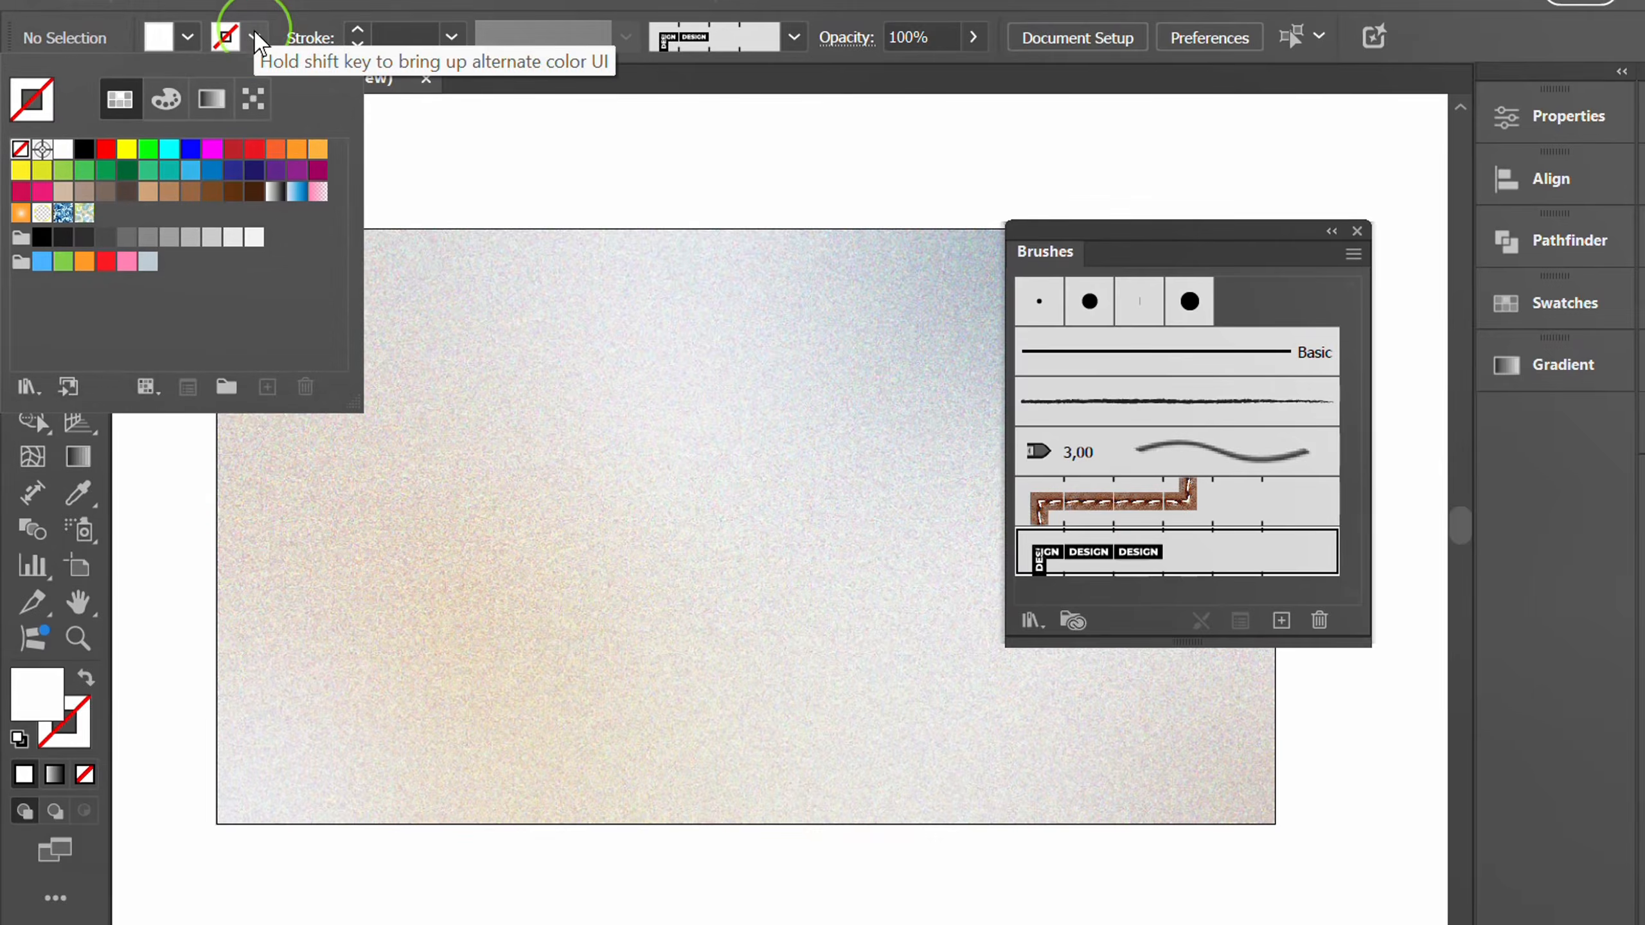
left_click(84, 151)
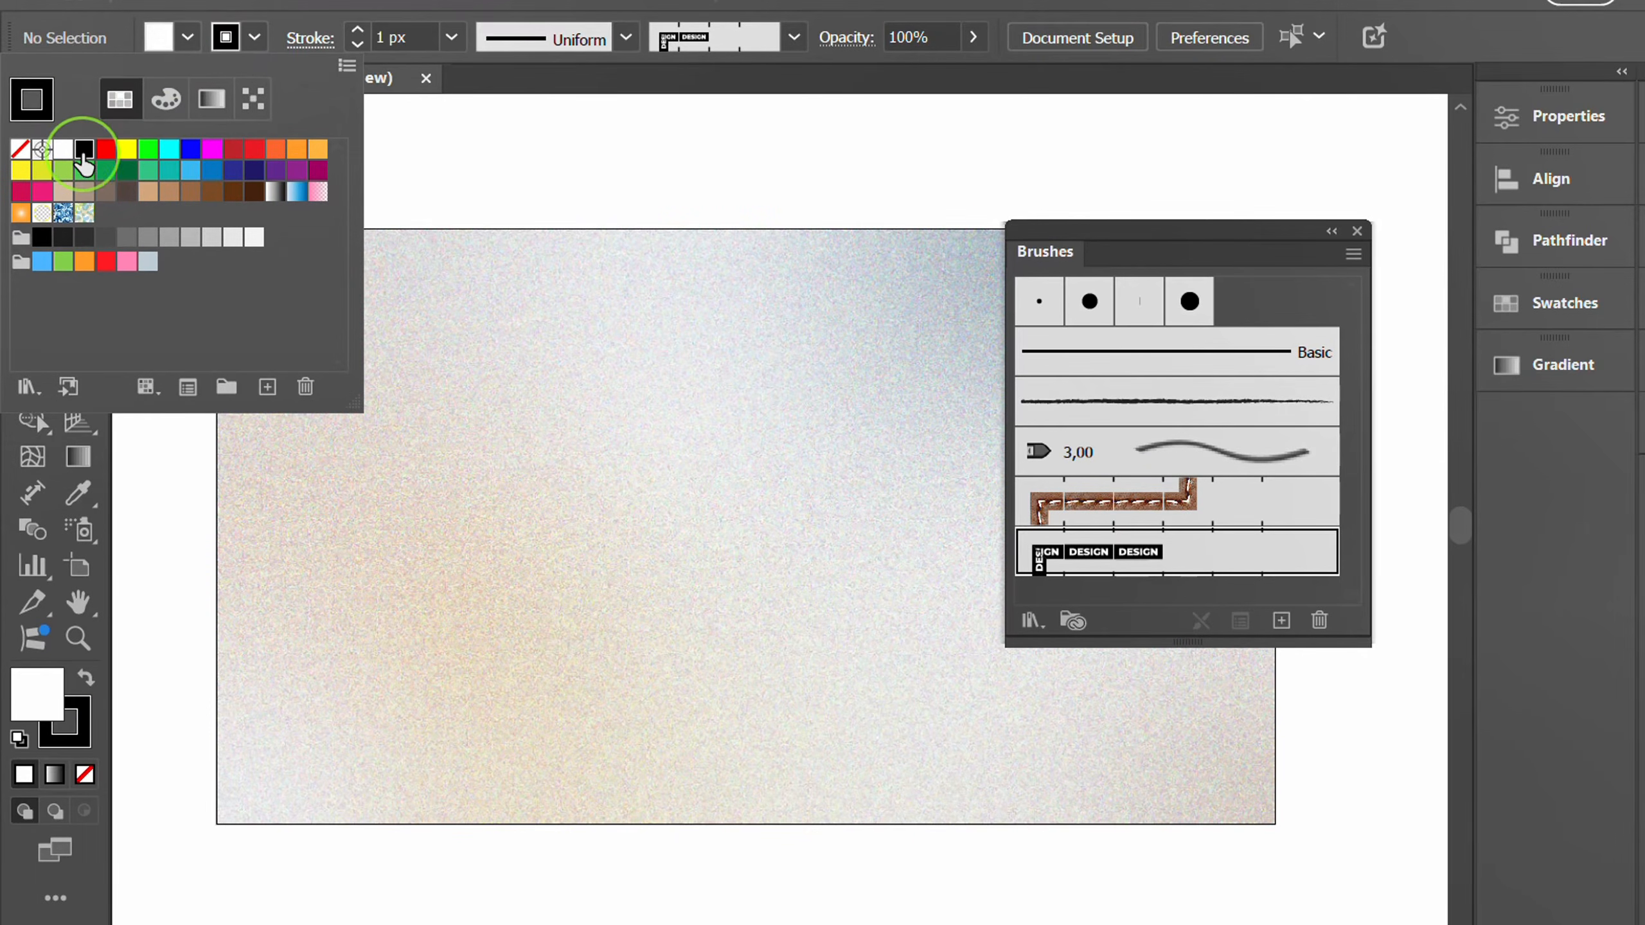
left_click(185, 36)
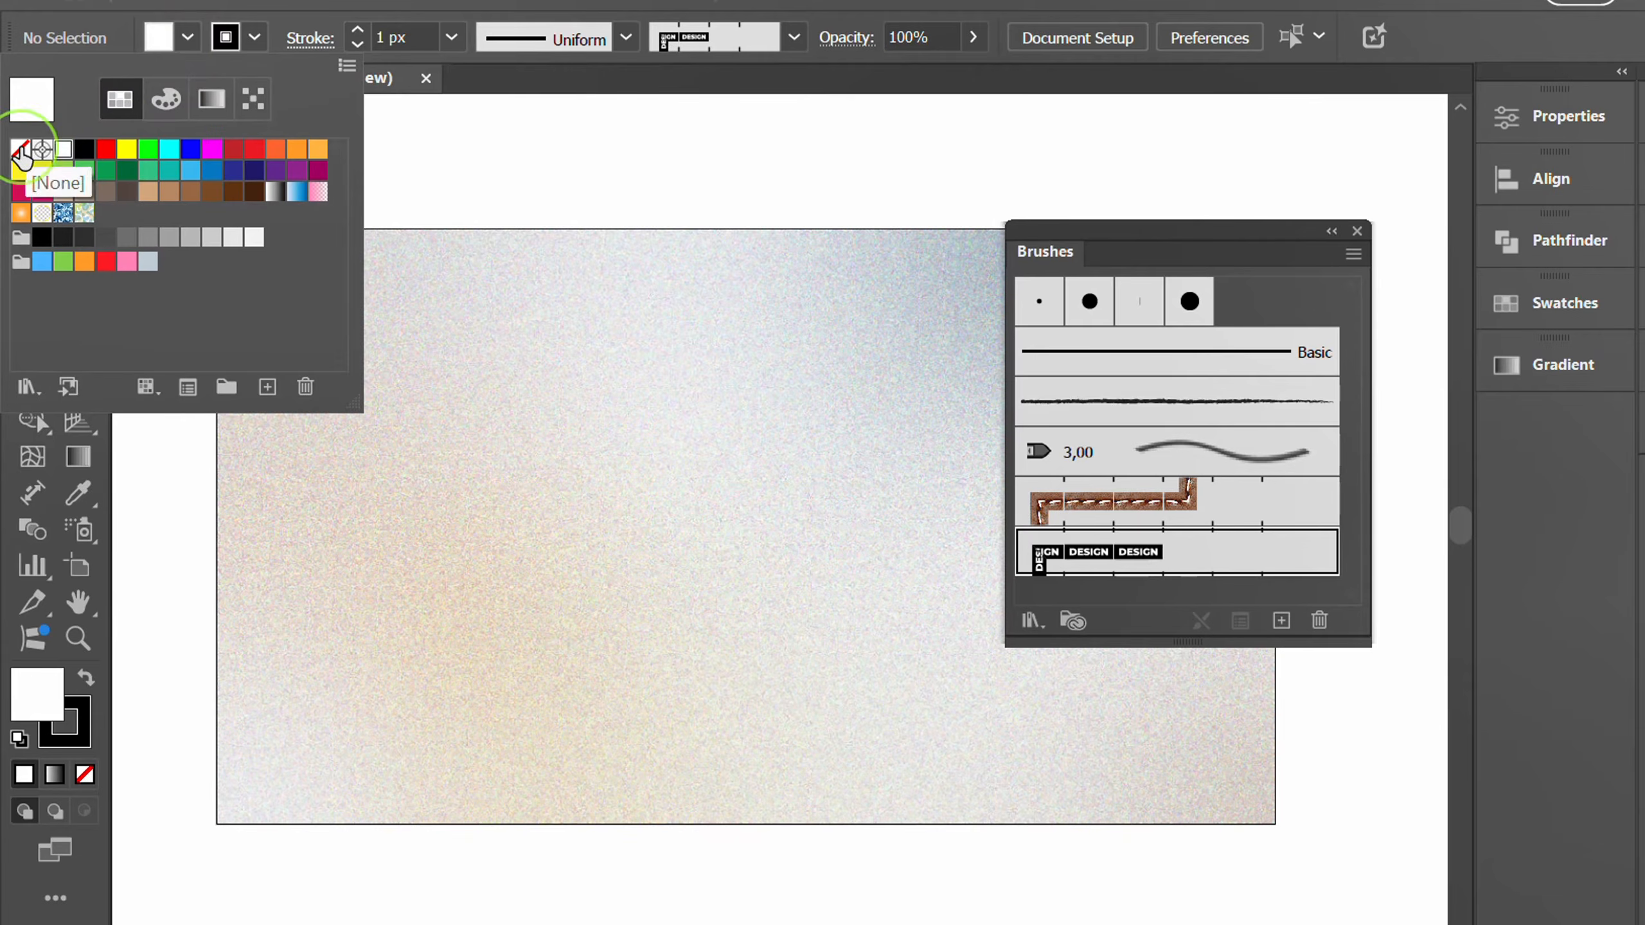
left_click(21, 149)
left_click(188, 36)
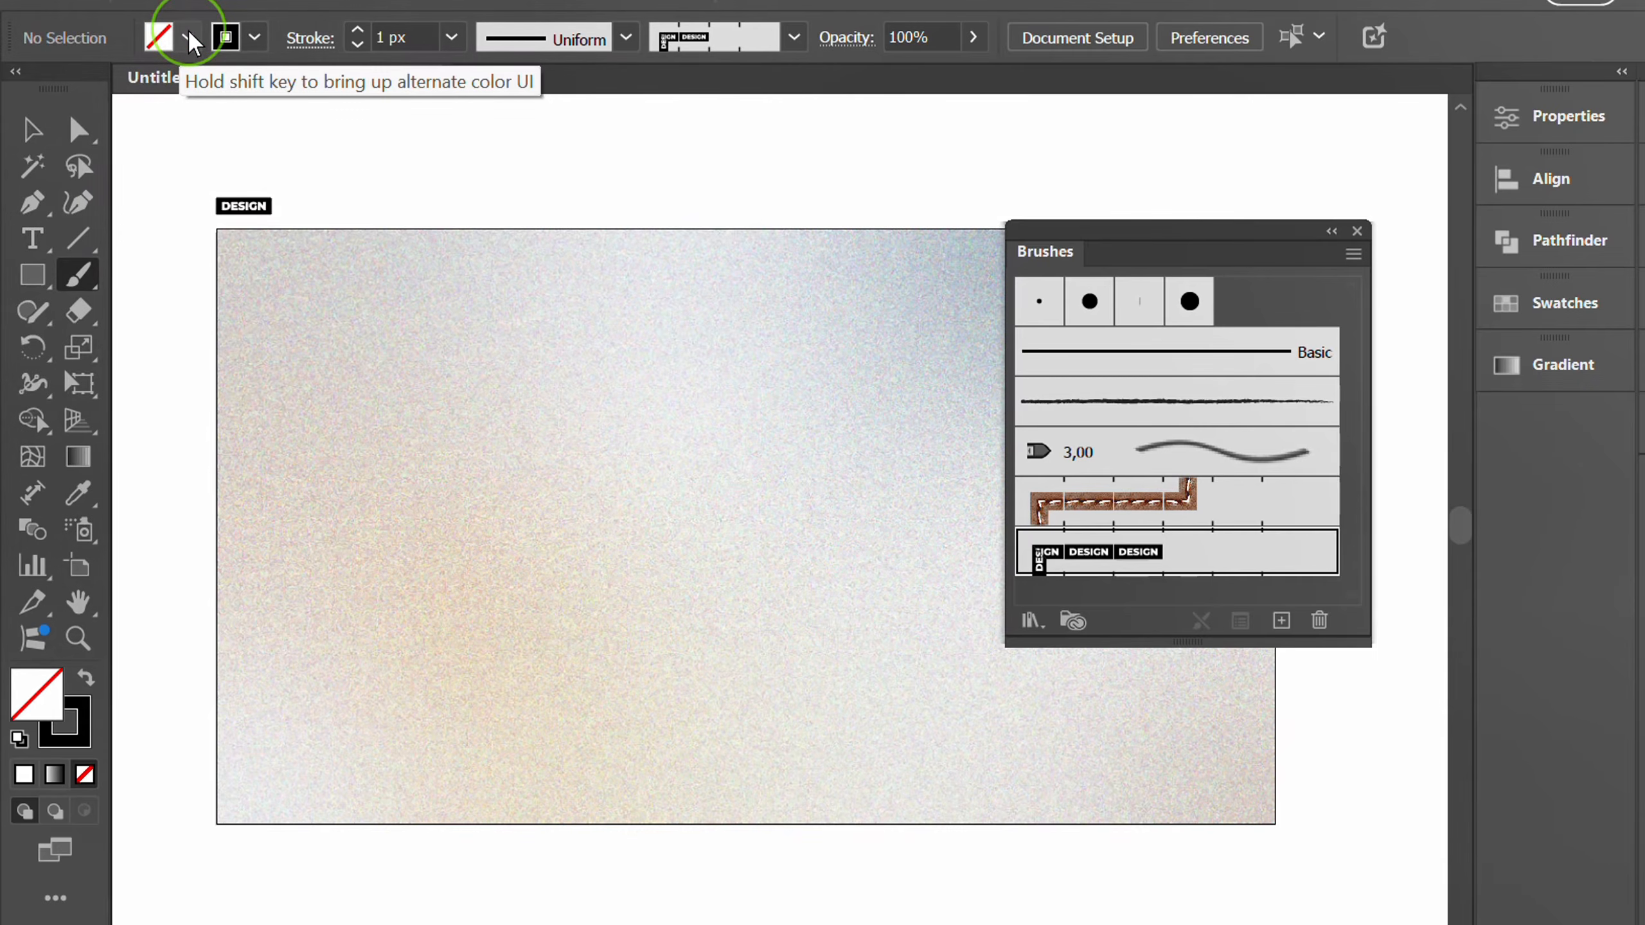
- Paint a looping 1 px TEXT BRUSH stroke across the artboard, from beyond its lower-left edge to past its upper-right edge
left_click(413, 36)
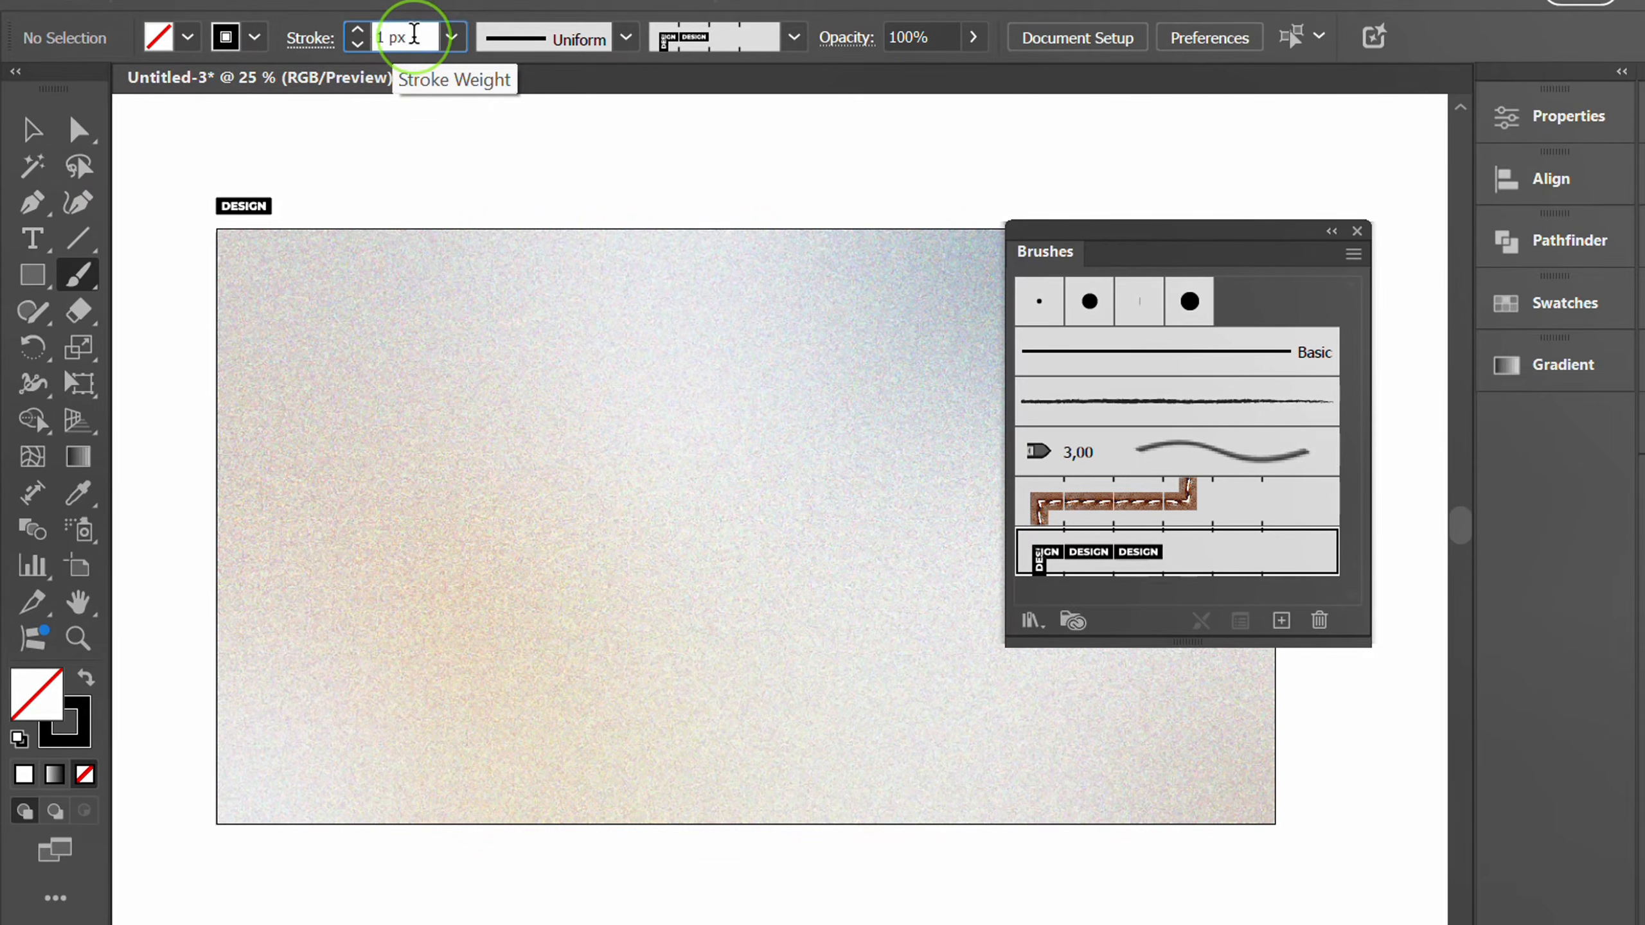
scroll(403, 367, "down", 1)
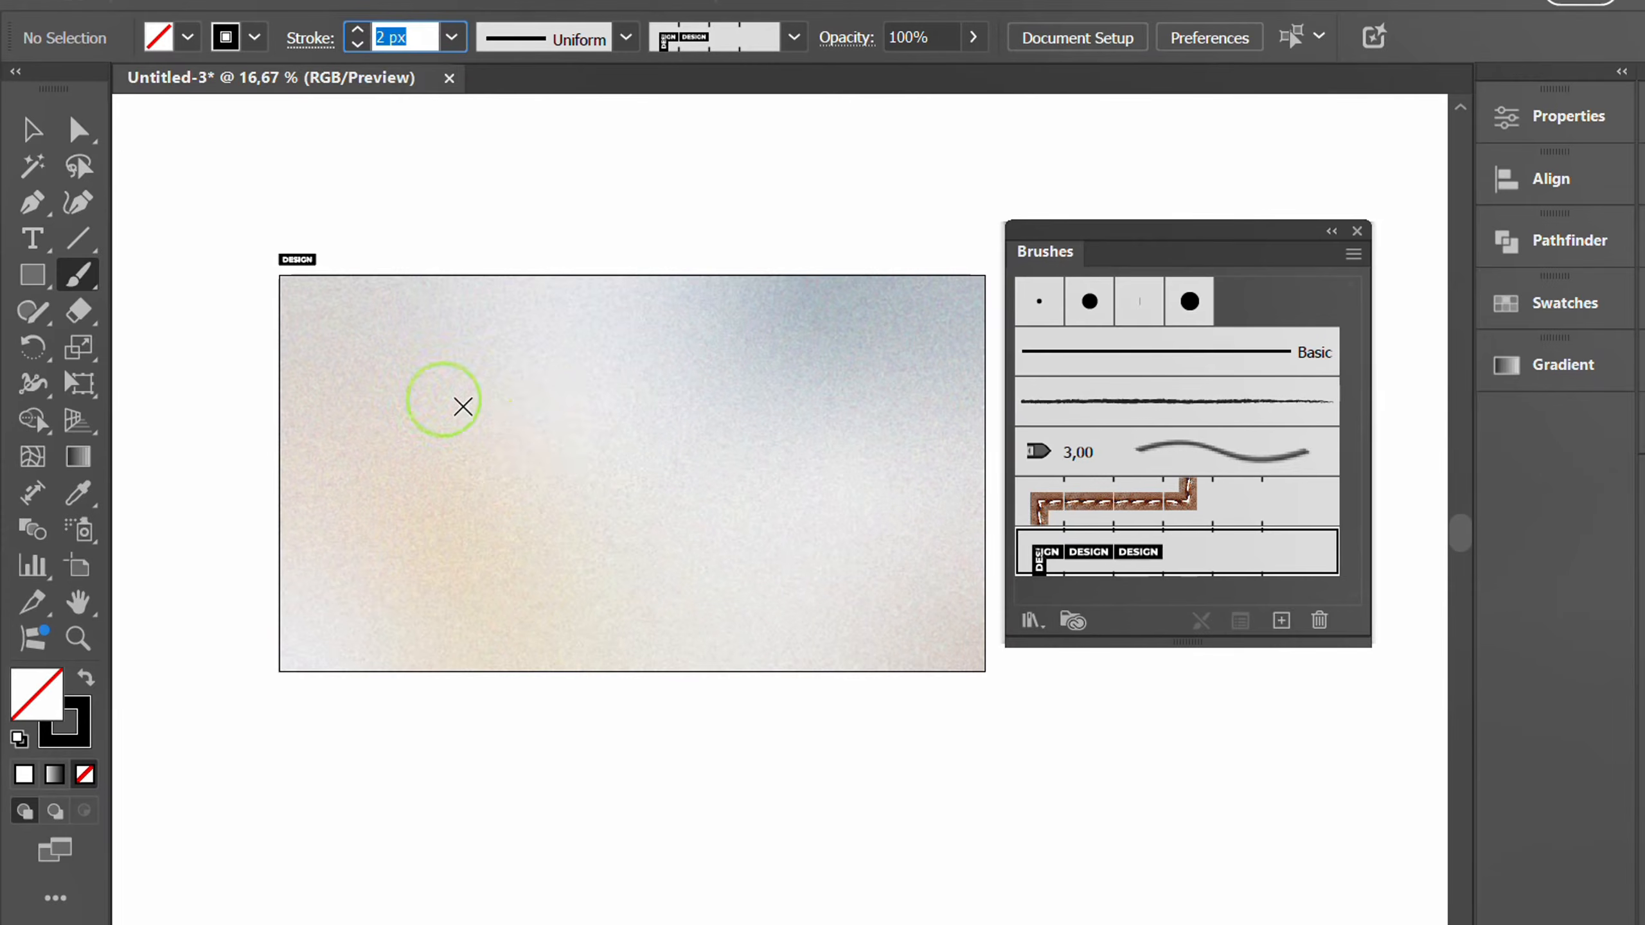
left_click(1175, 563)
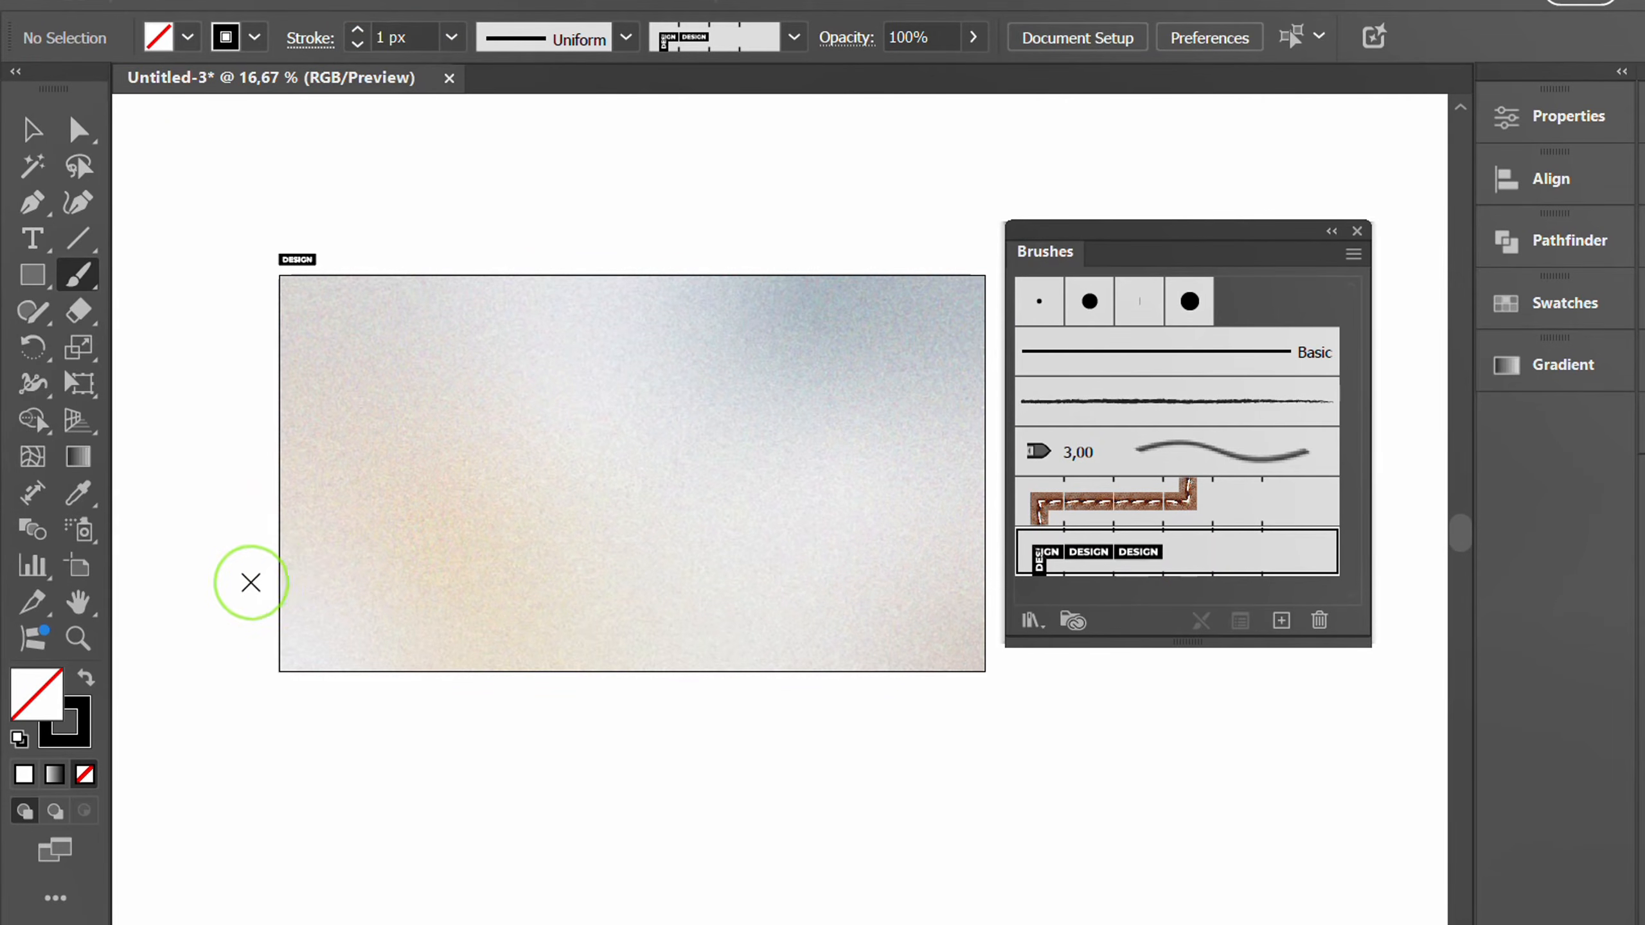
left_click_drag(251, 583, 429, 539)
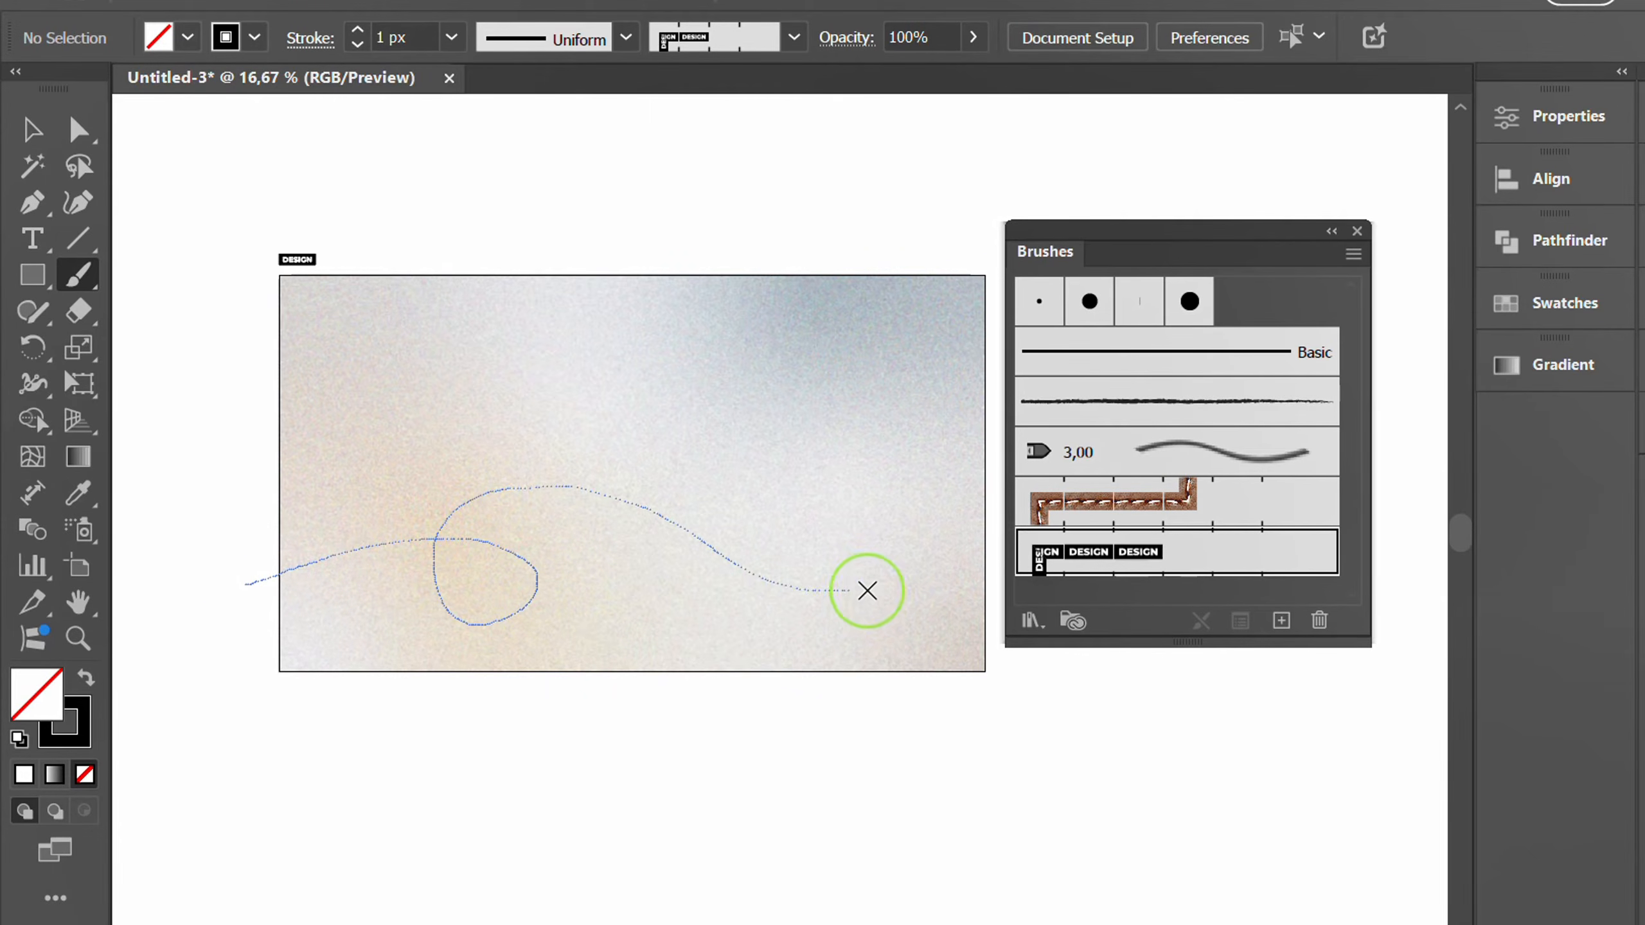
mouse_move(914, 494)
left_mouse_down()
mouse_move(864, 464)
mouse_move(753, 462)
left_mouse_up()
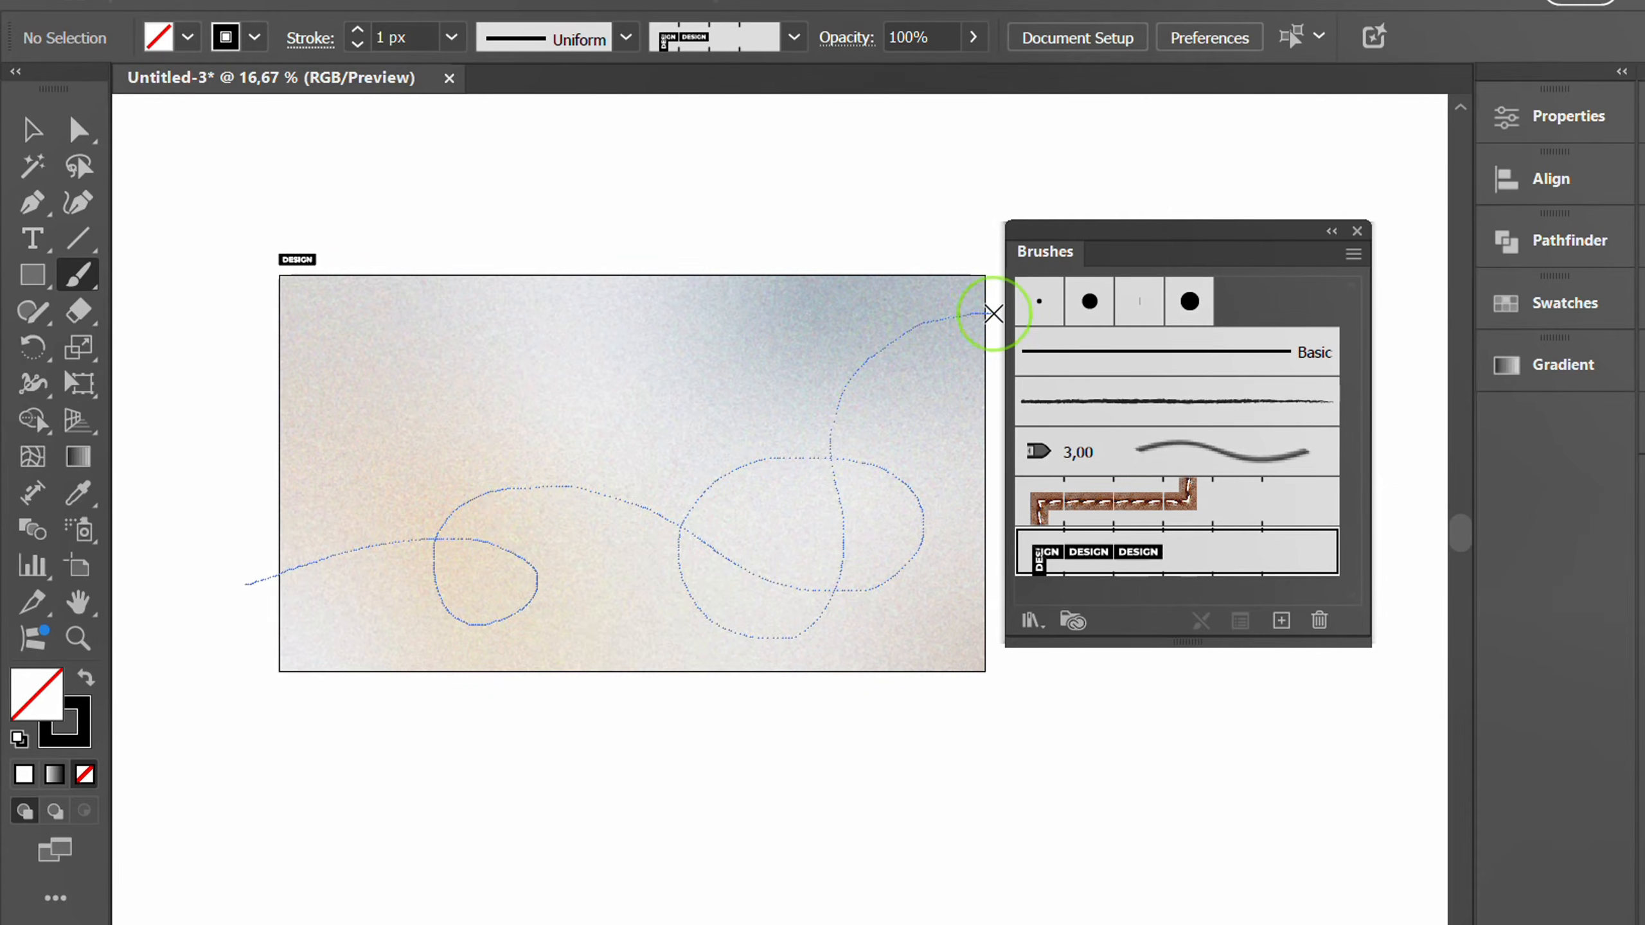
left_click_drag(1001, 317, 1000, 316)
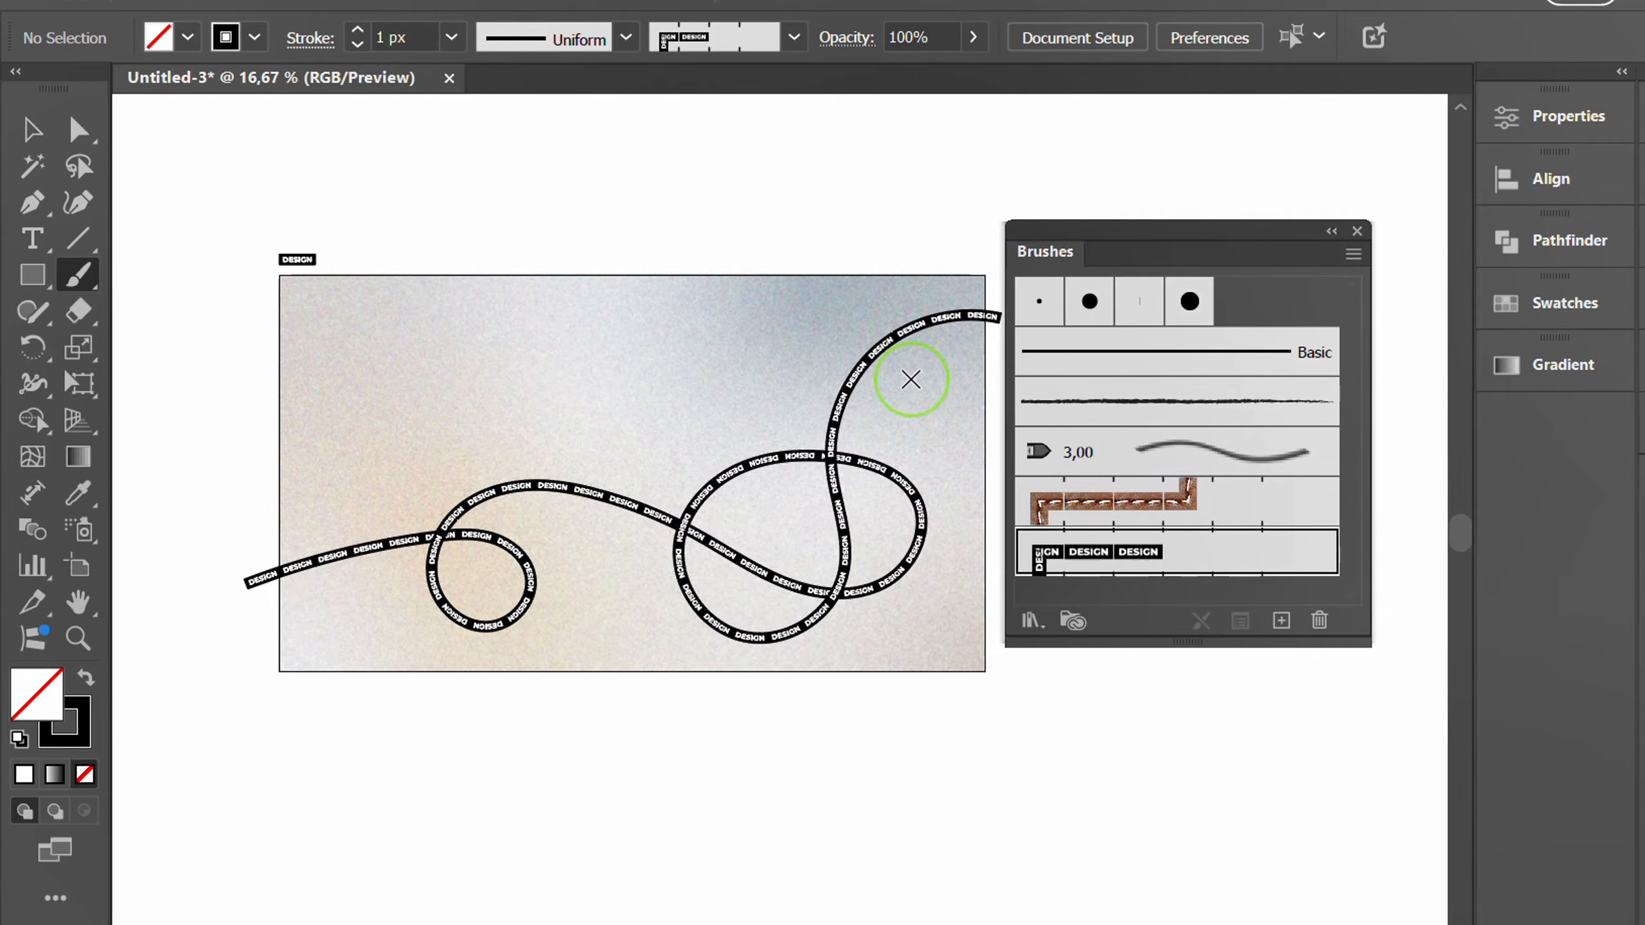
- Select the painted looping path and set its stroke weight to 1.7 px
left_click(27, 130)
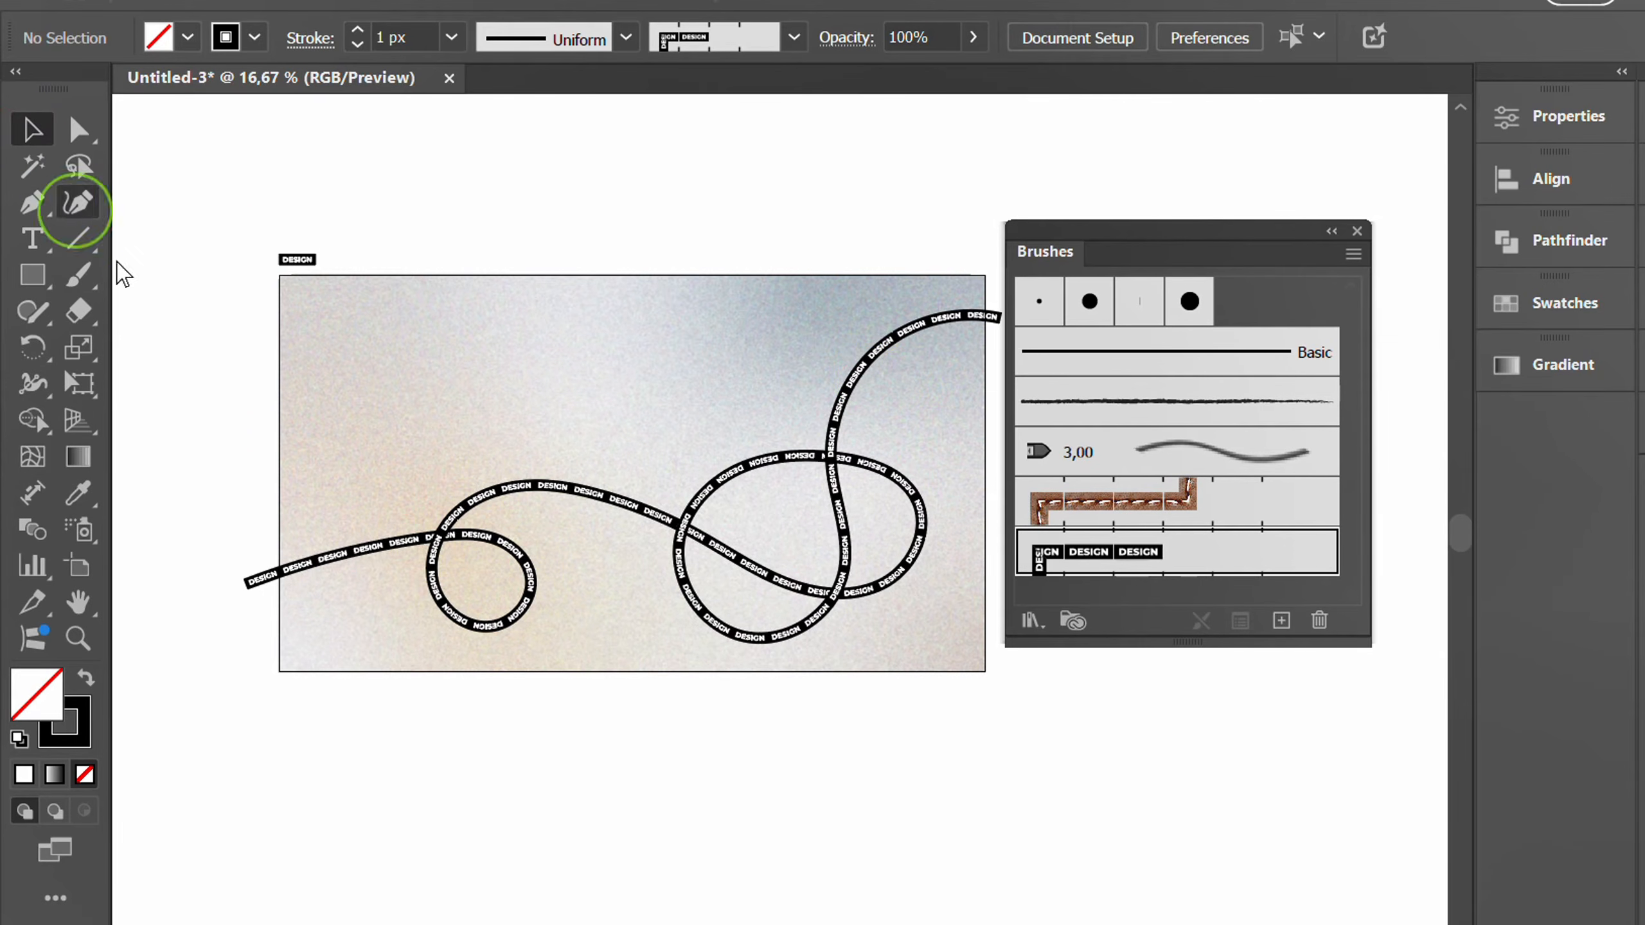
left_click(529, 487)
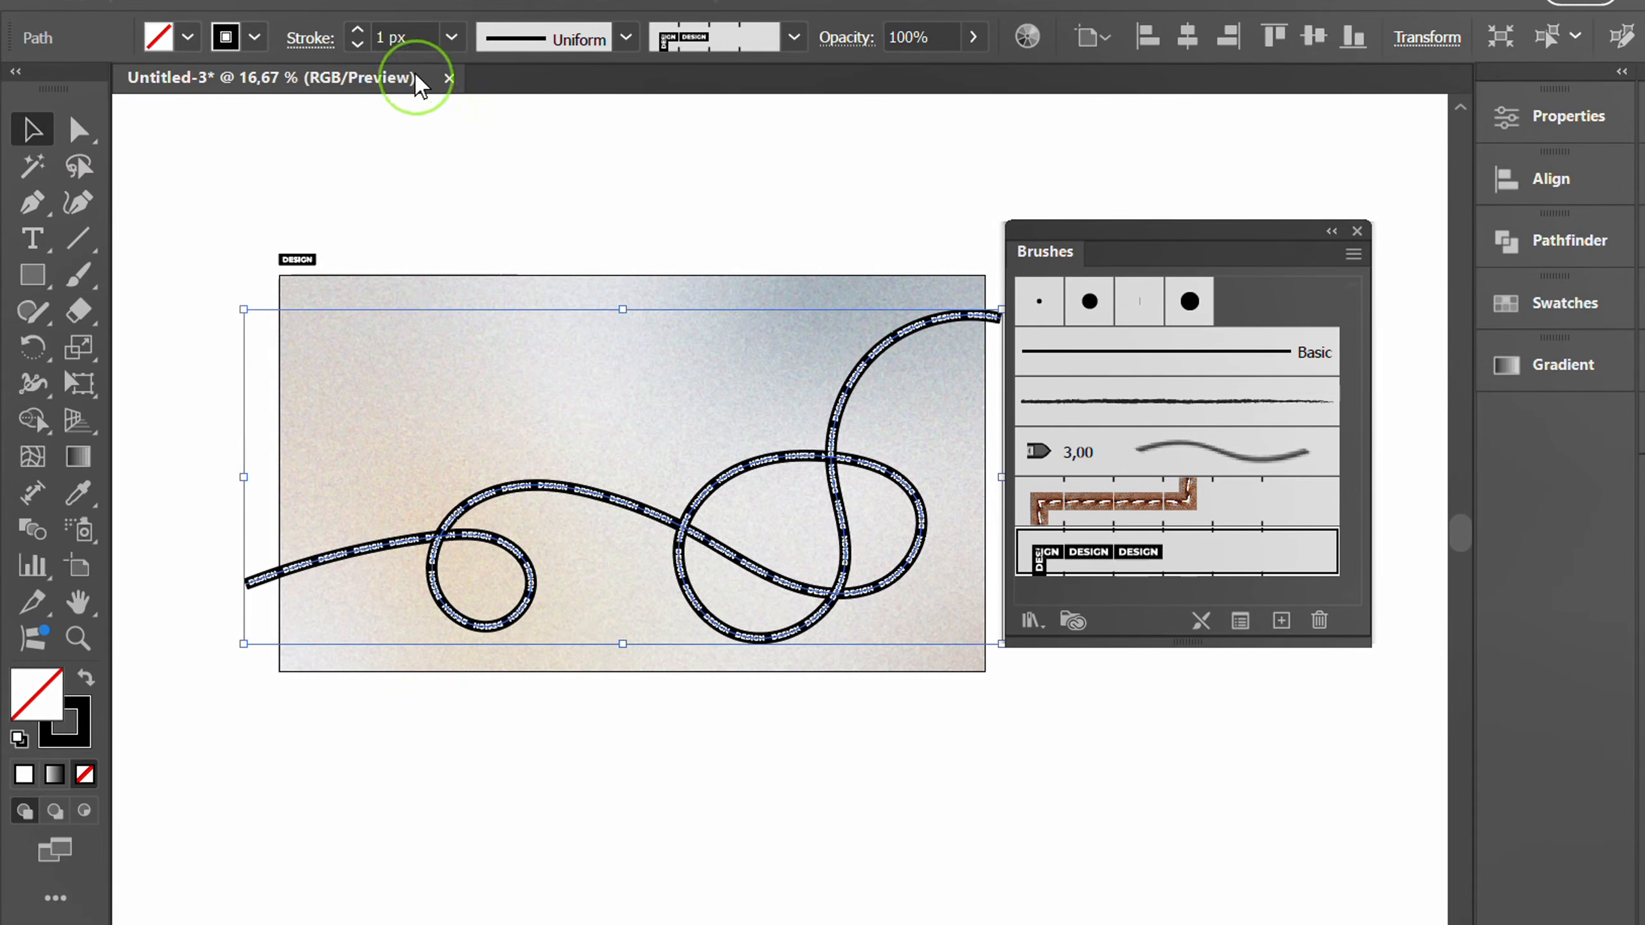
left_click(415, 37)
key("Up")
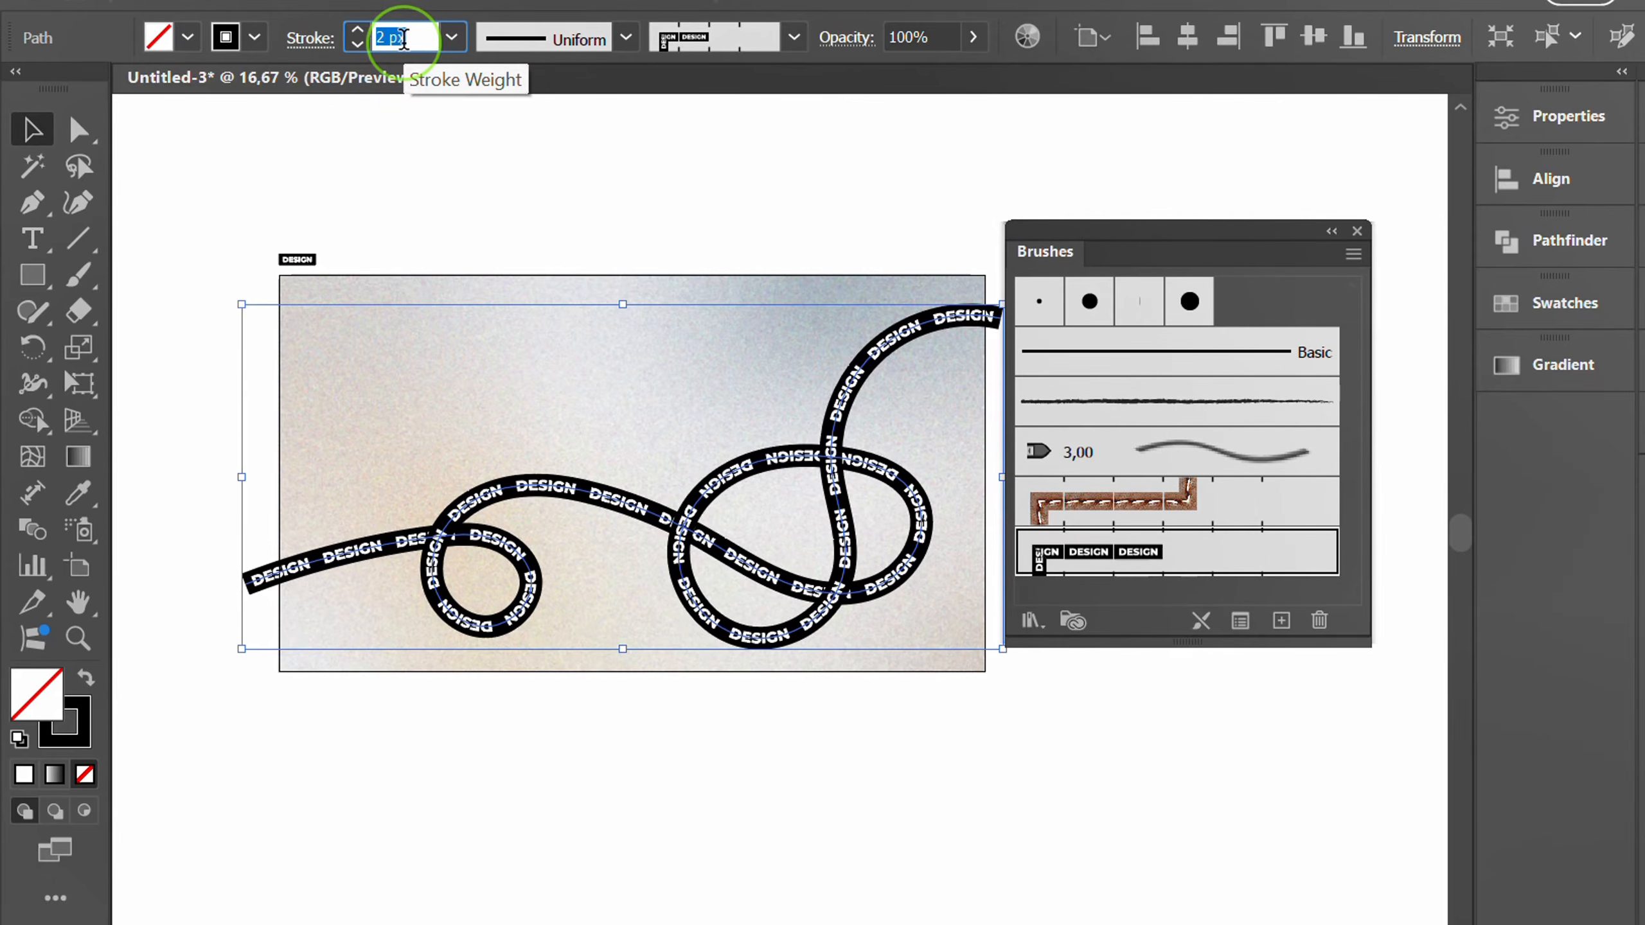
key("ctrl+Down")
key("ctrl+Down")
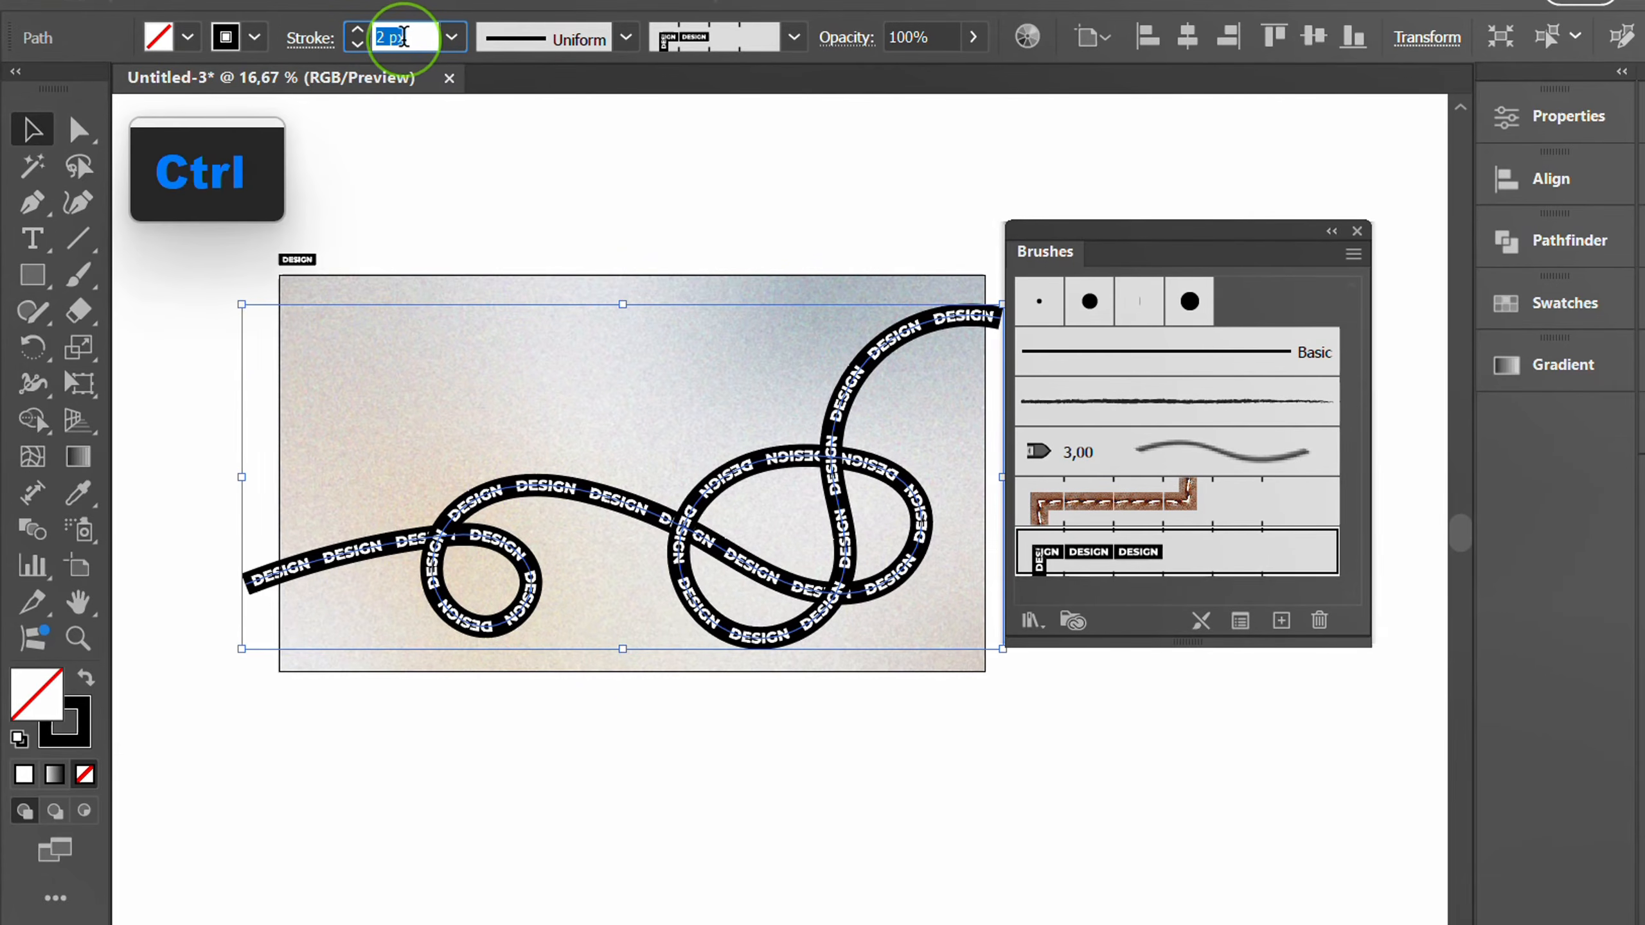
key("ctrl+Down")
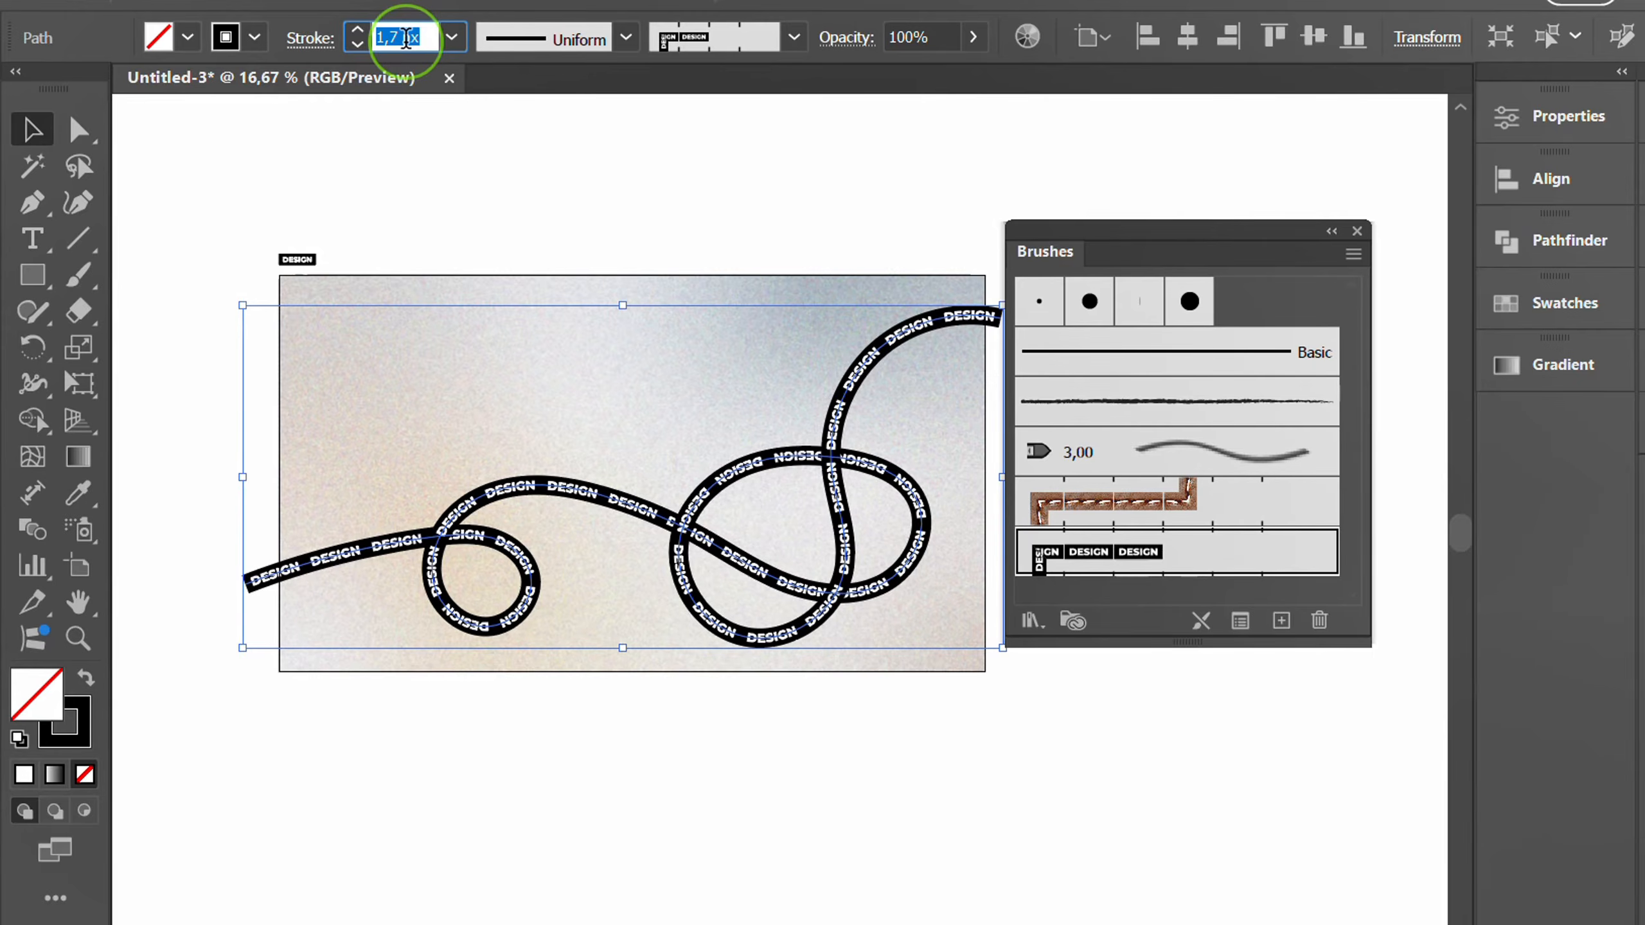
- Reduce the looping path's stroke weight to 1.6 px, deselect it and display the artwork in Trim View
key("ctrl+Down")
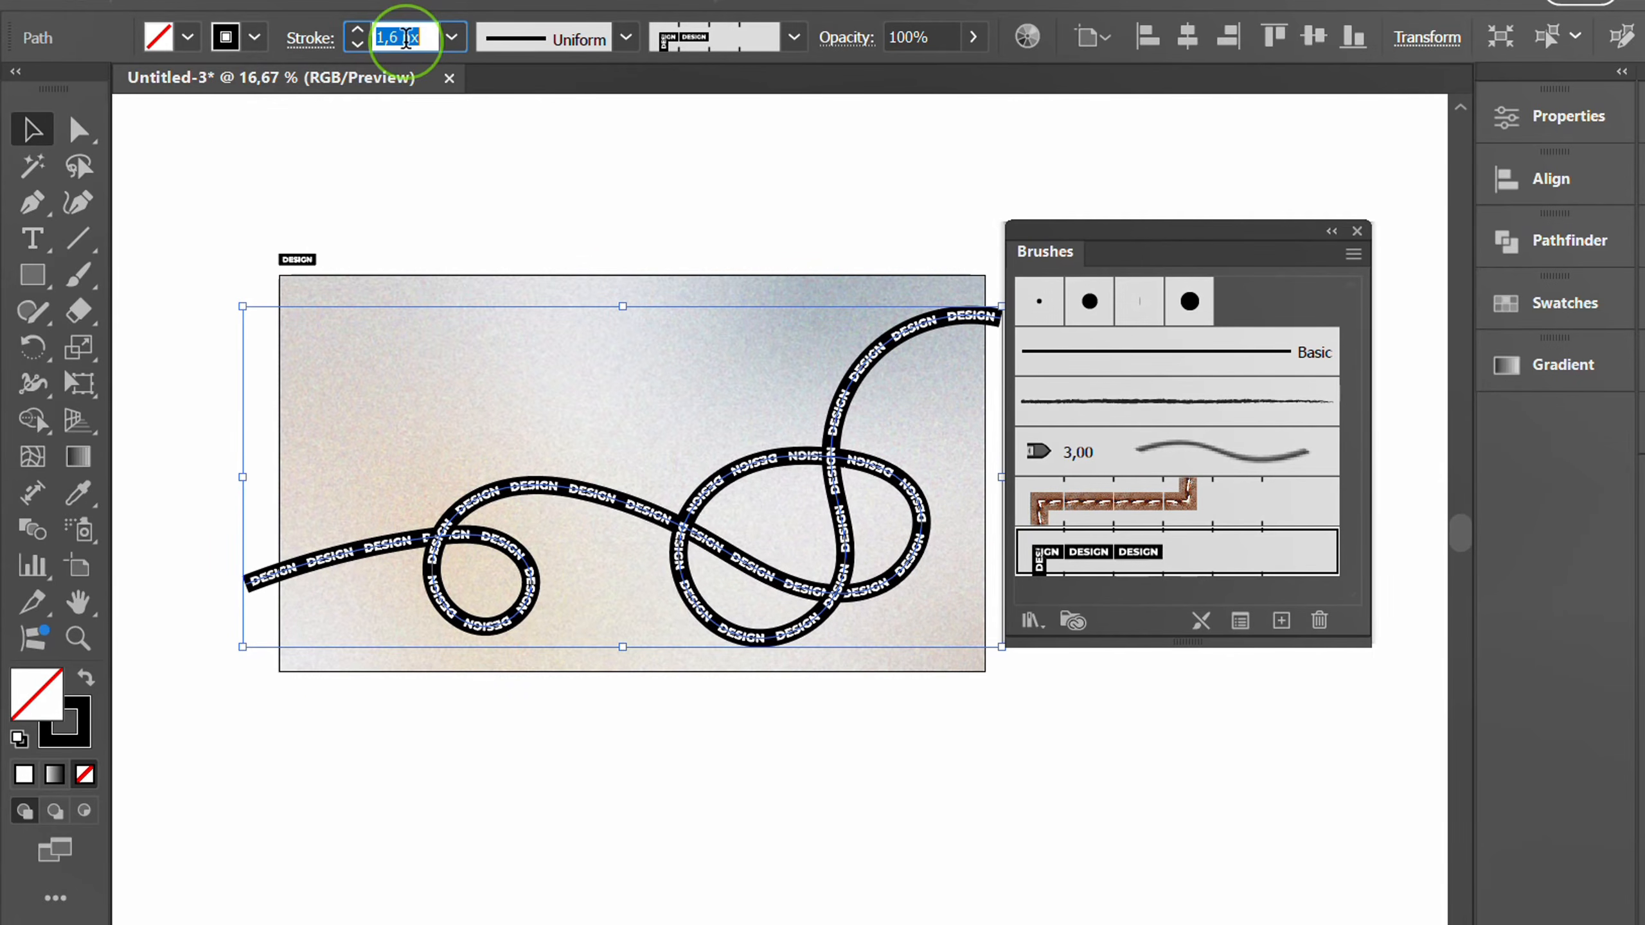
left_click(402, 214)
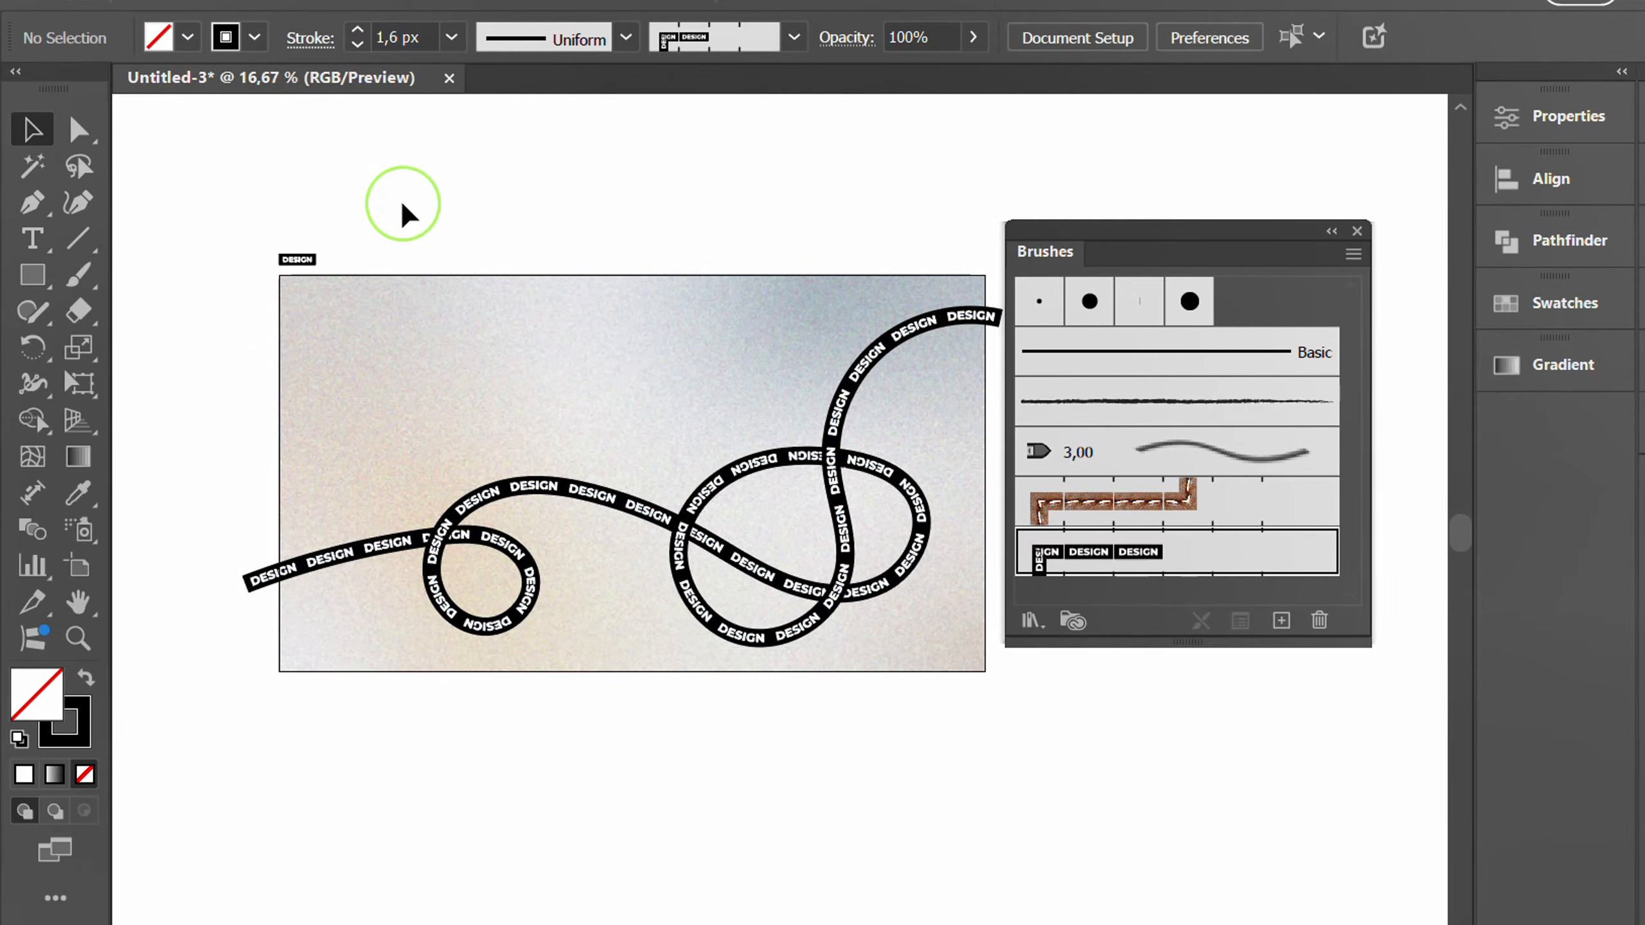
left_click(540, 3)
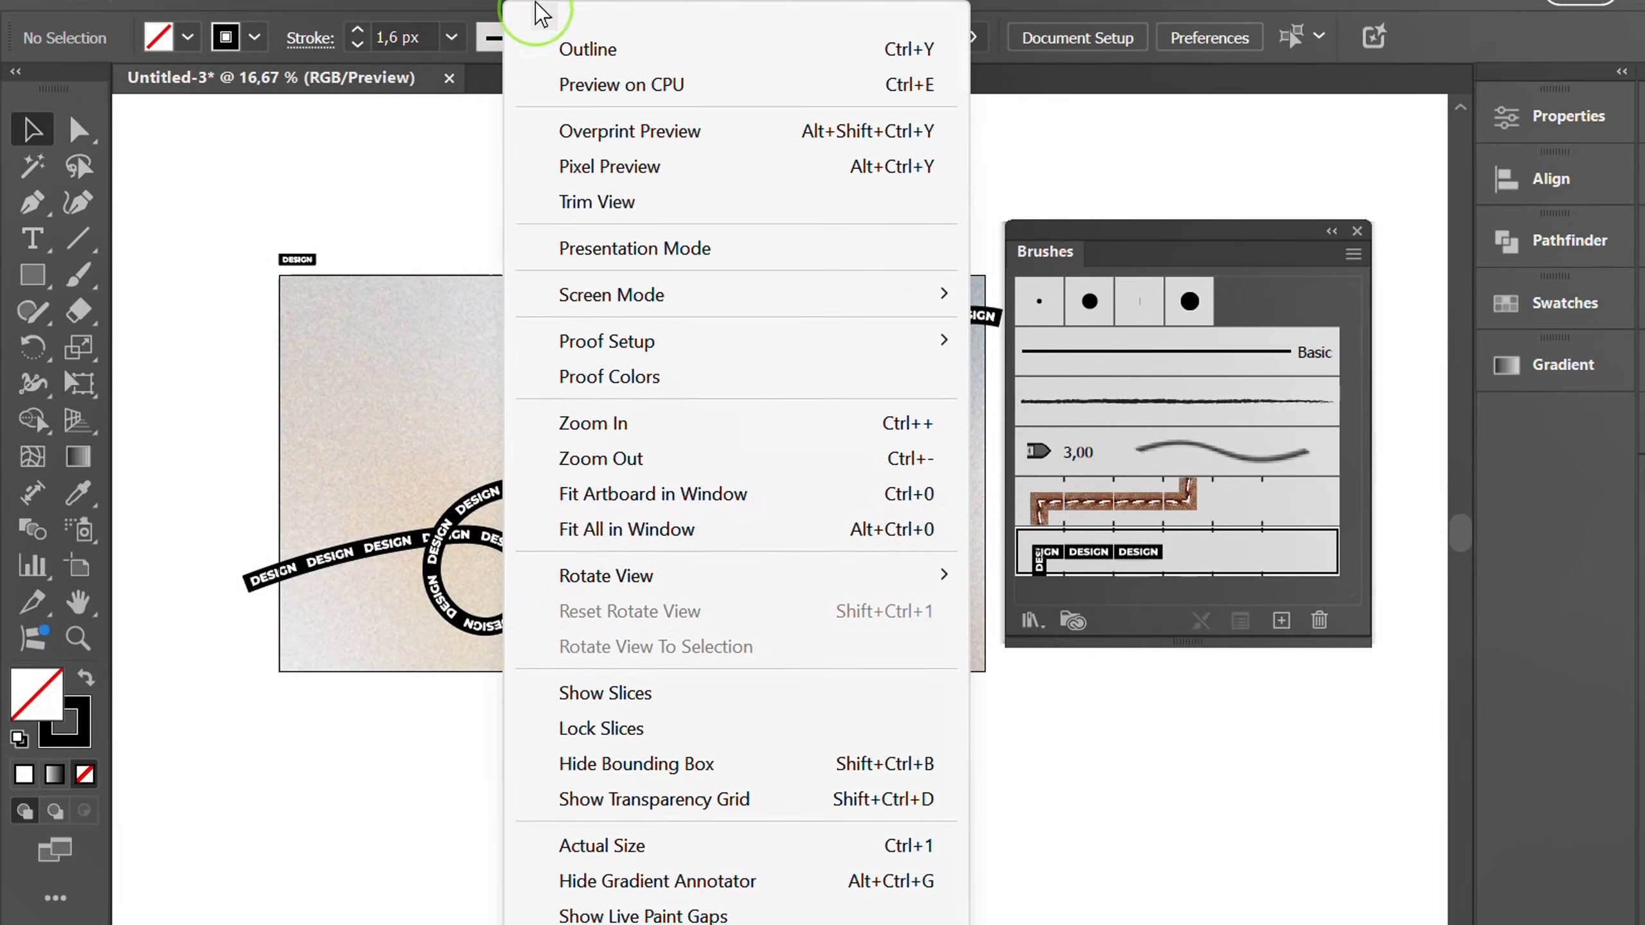
left_click(647, 206)
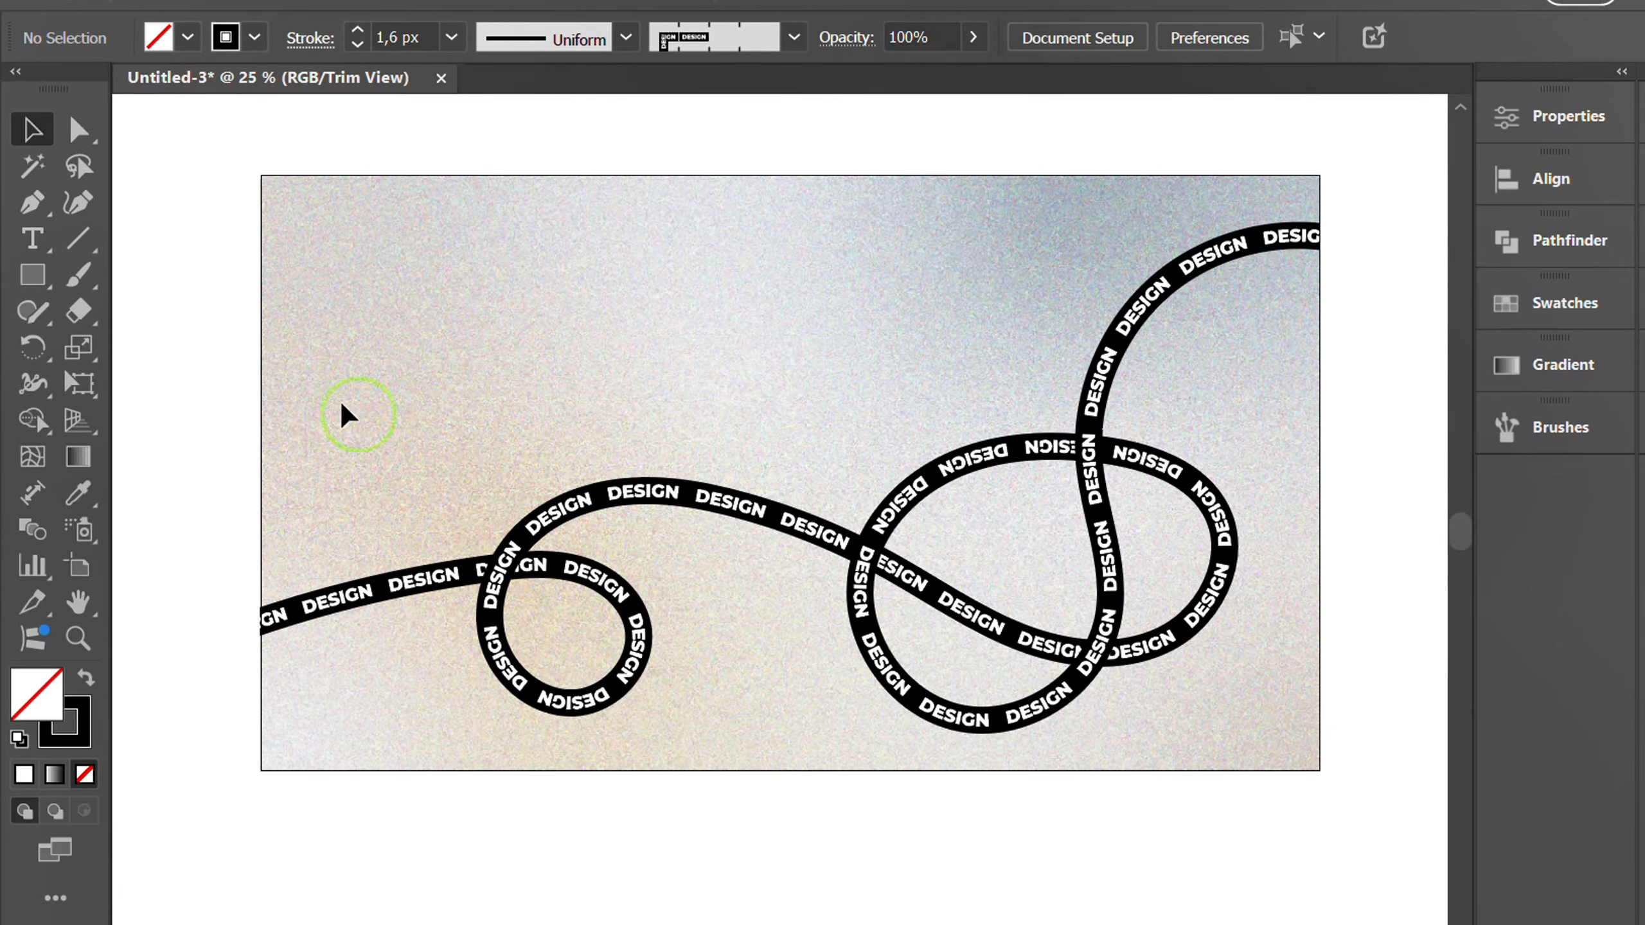
- Reshape the large loop with the Curvature tool, bulging its upper edge slightly upward and pulling its outer right edge inward
left_click(77, 204)
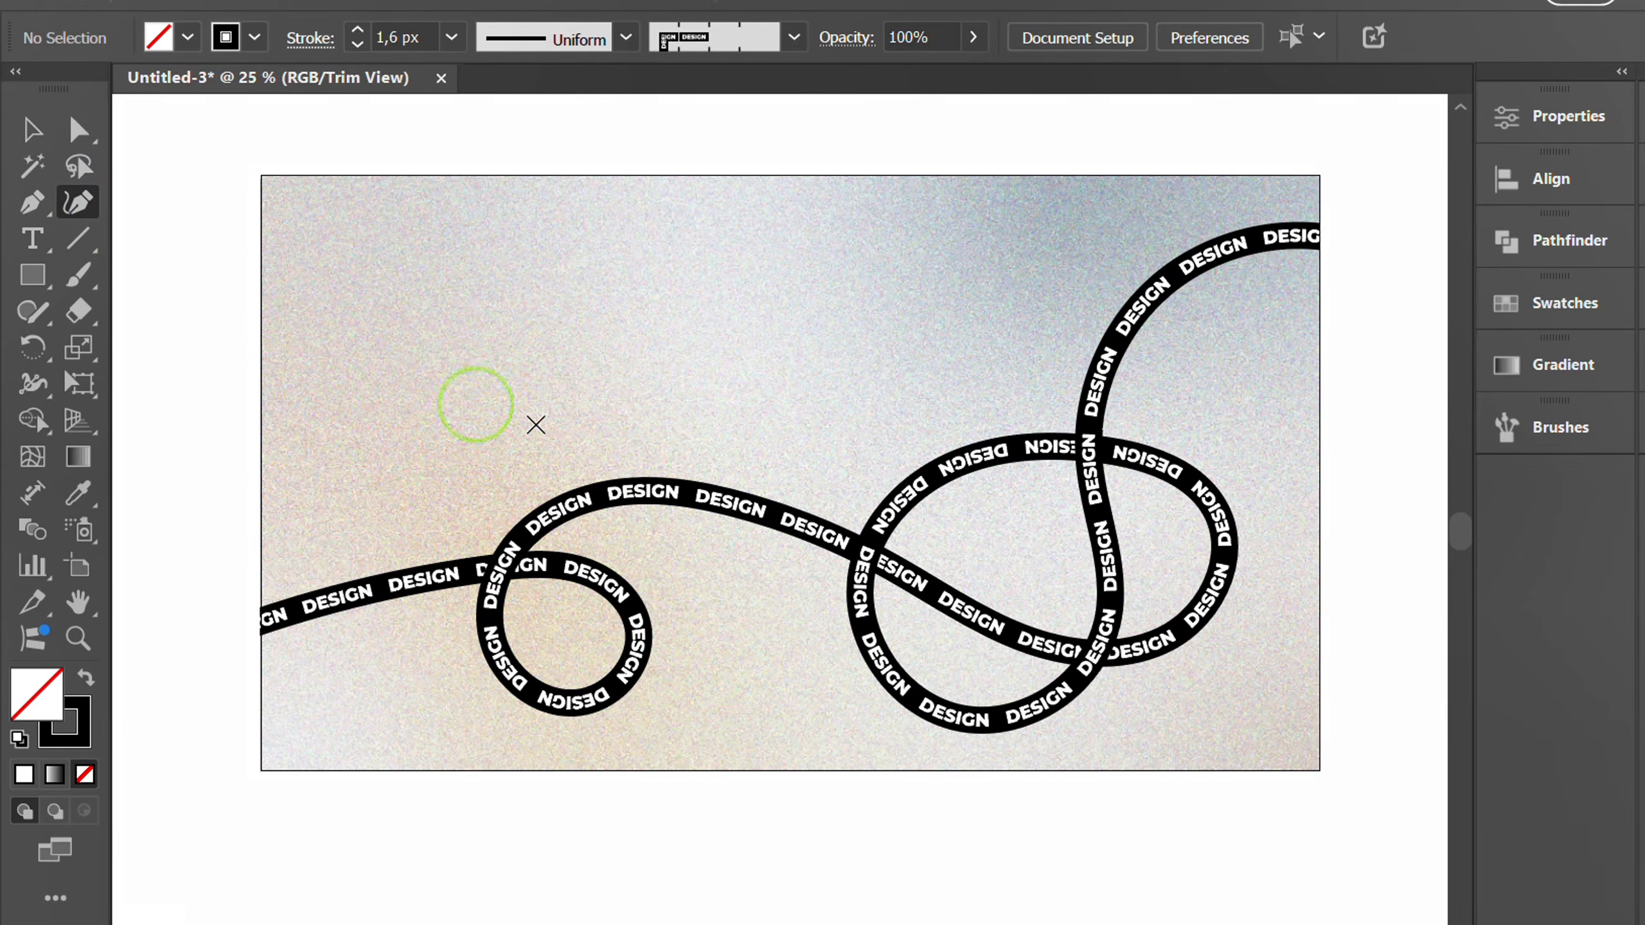
scroll(1069, 537, "up", 1)
scroll(913, 457, "up", 1)
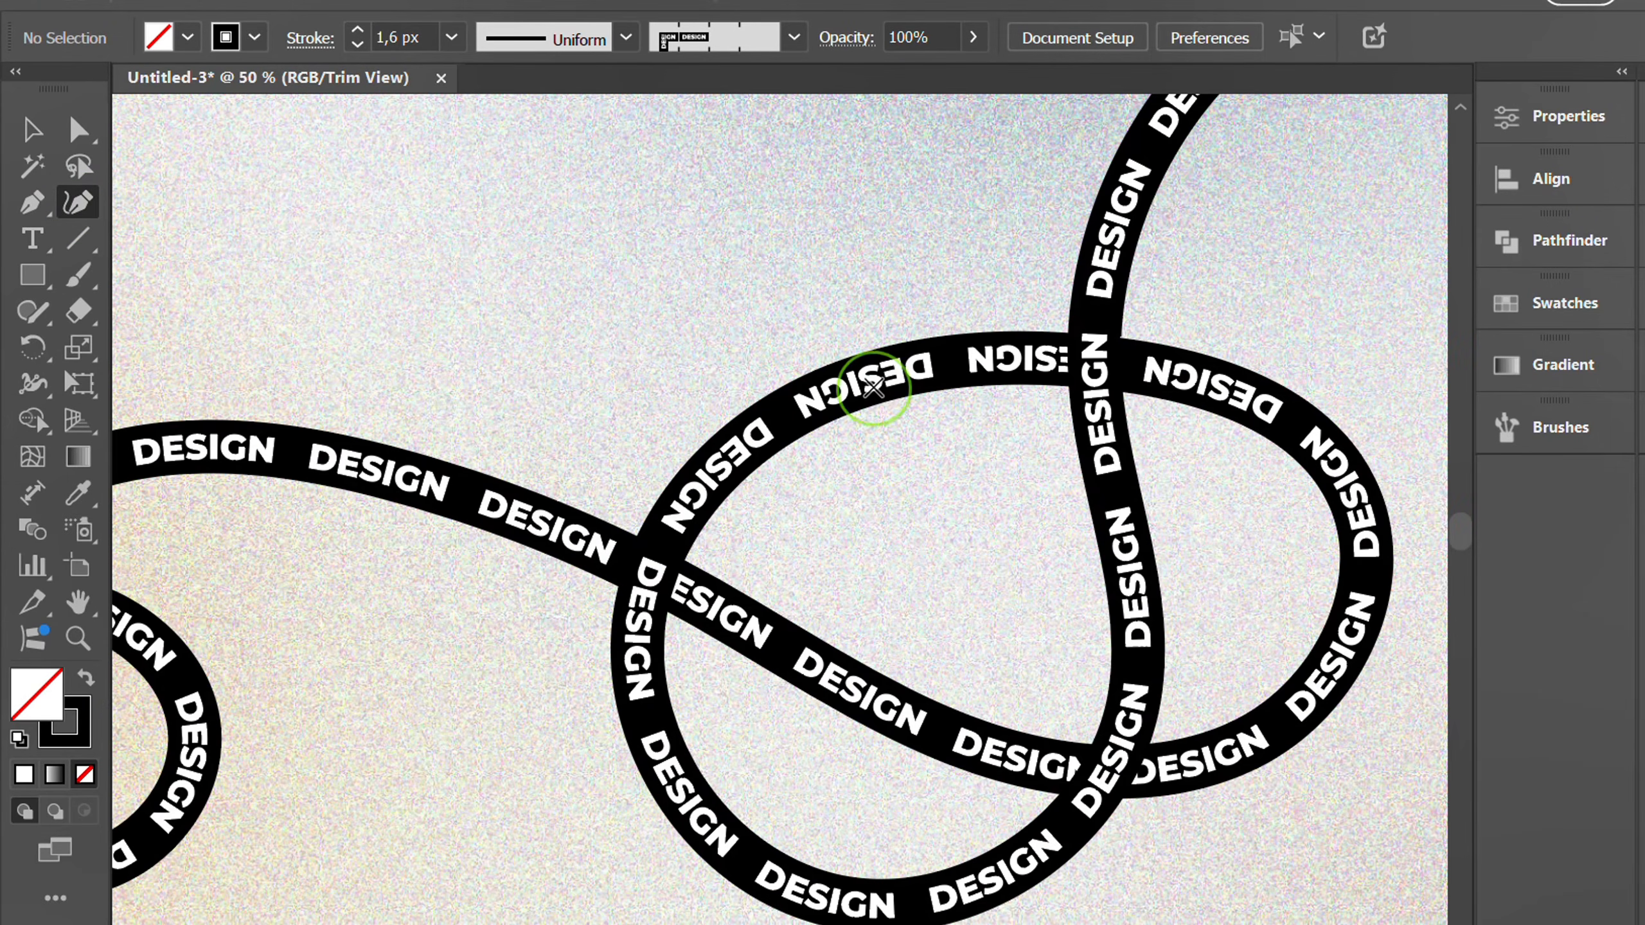
left_click(836, 389)
left_click_drag(836, 389, 852, 357)
left_click_drag(1127, 366, 1144, 336)
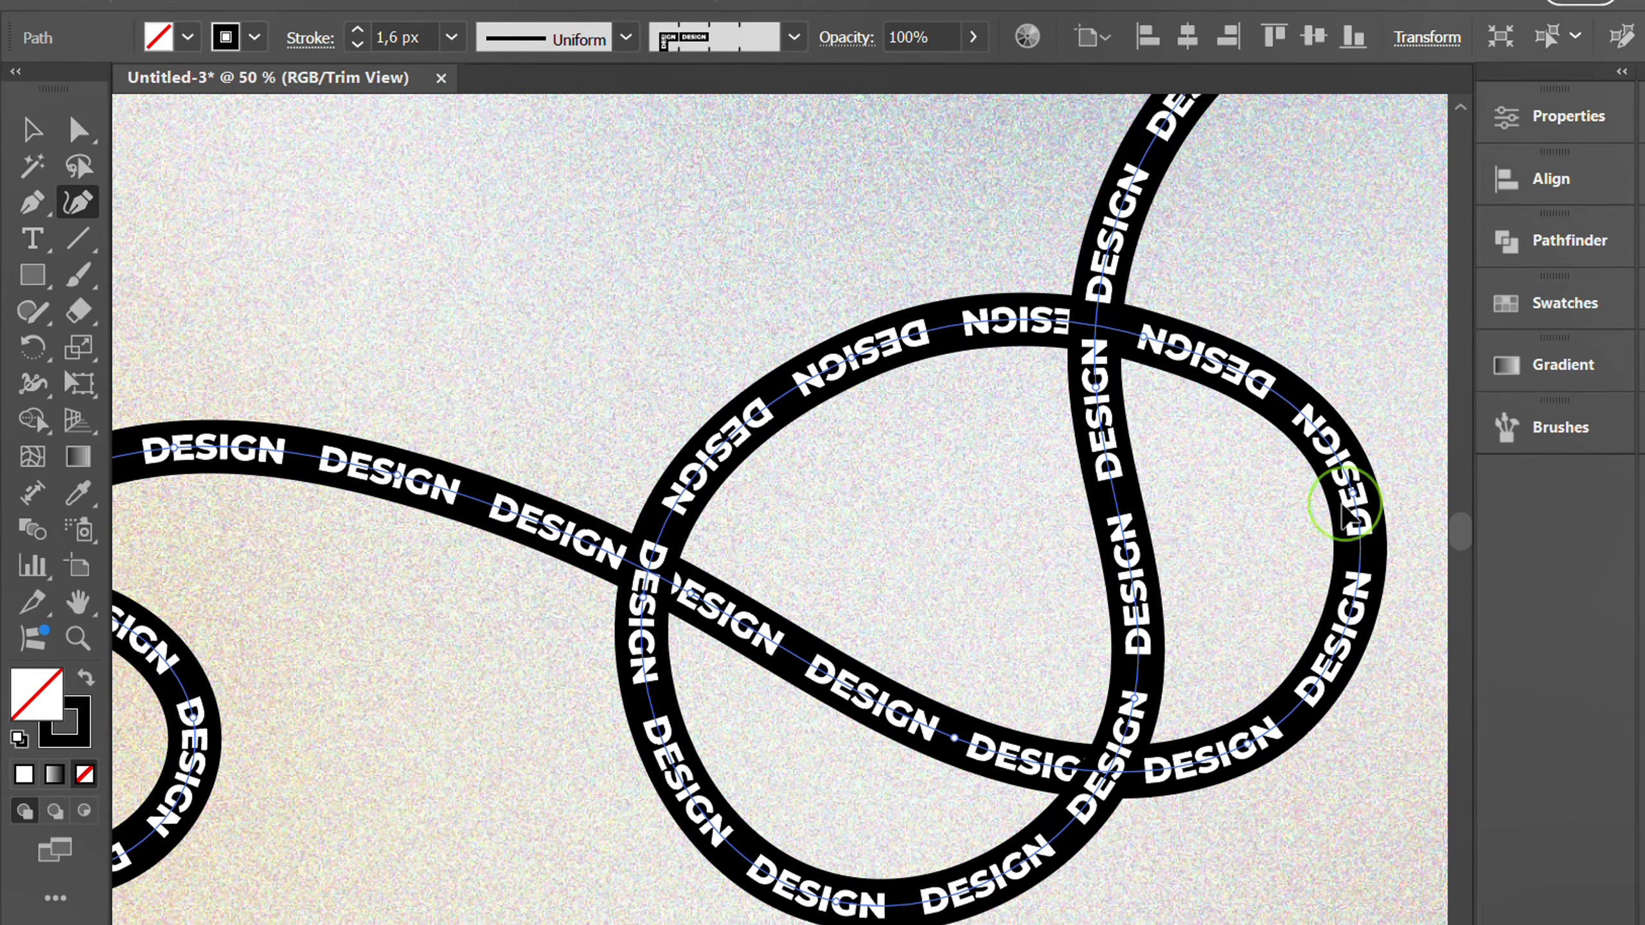
left_click_drag(1344, 505, 1319, 523)
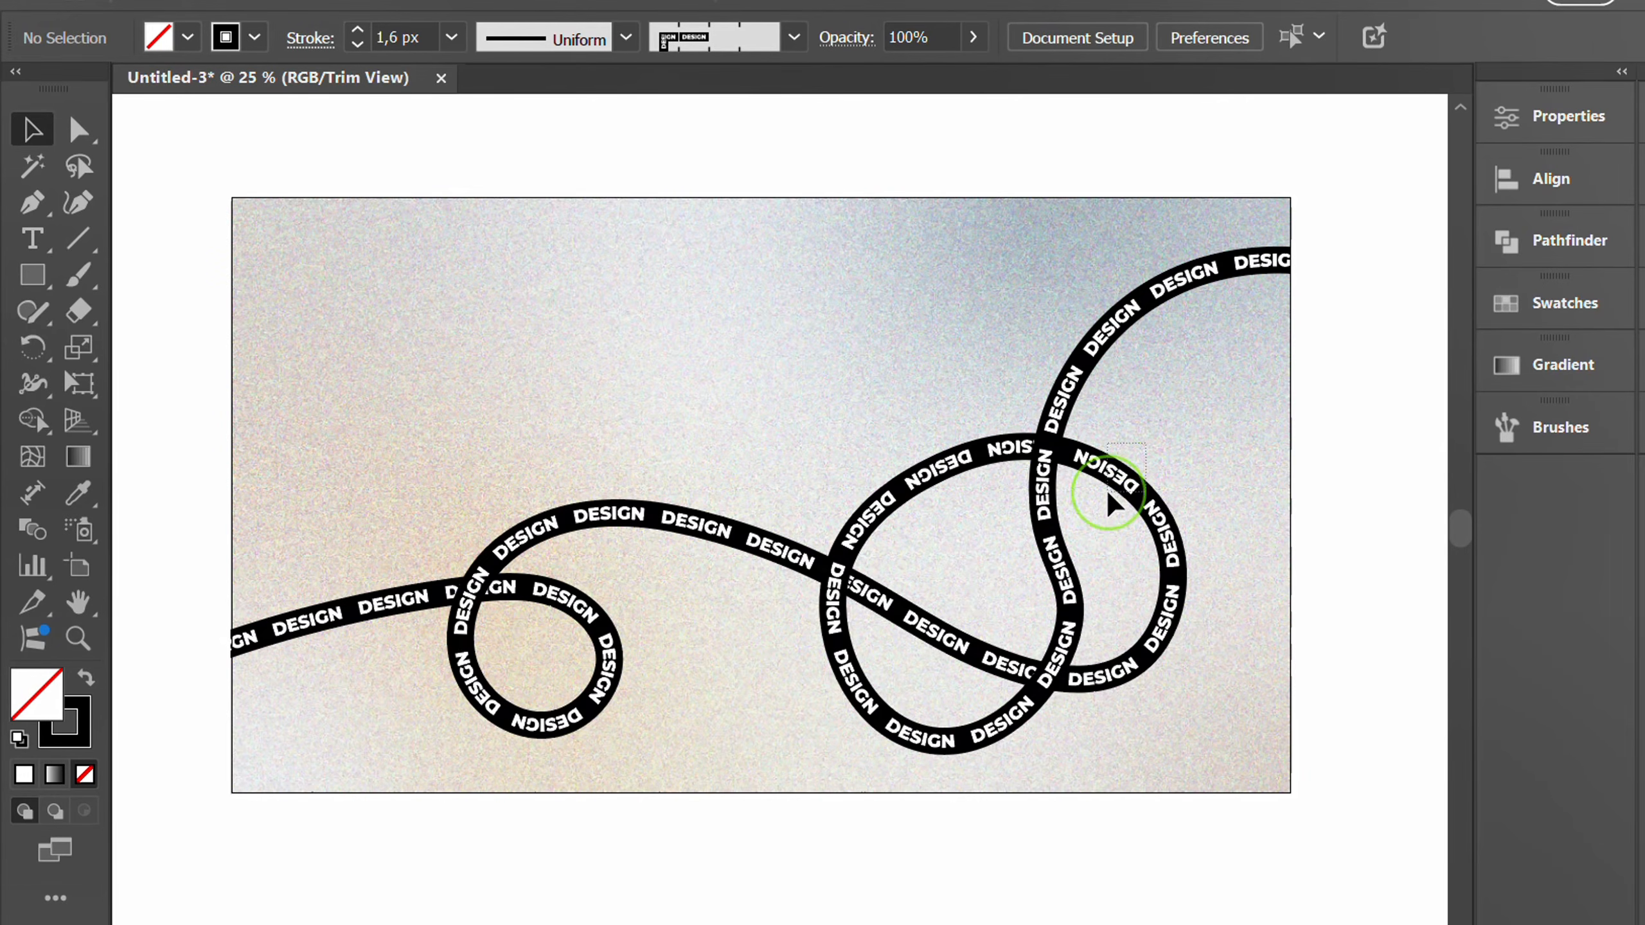
- Try dark green, blue and navy swatches on the looping path's stroke, settle on dark grey, and deselect the path
left_click(1099, 468)
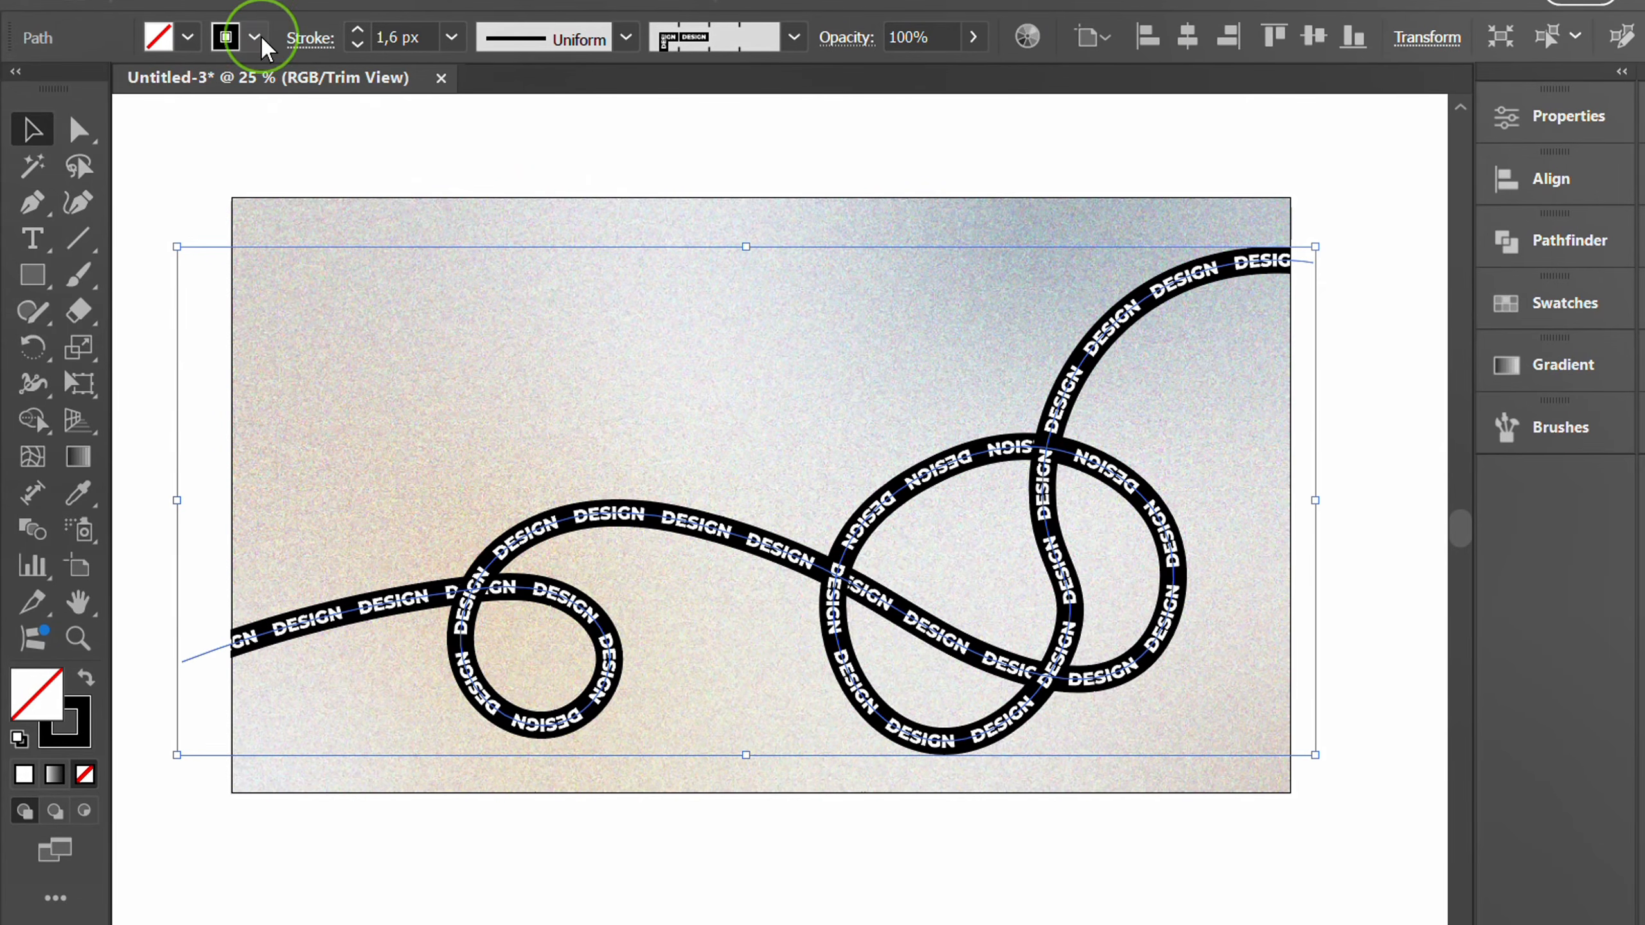
left_click(227, 37)
left_click(127, 171)
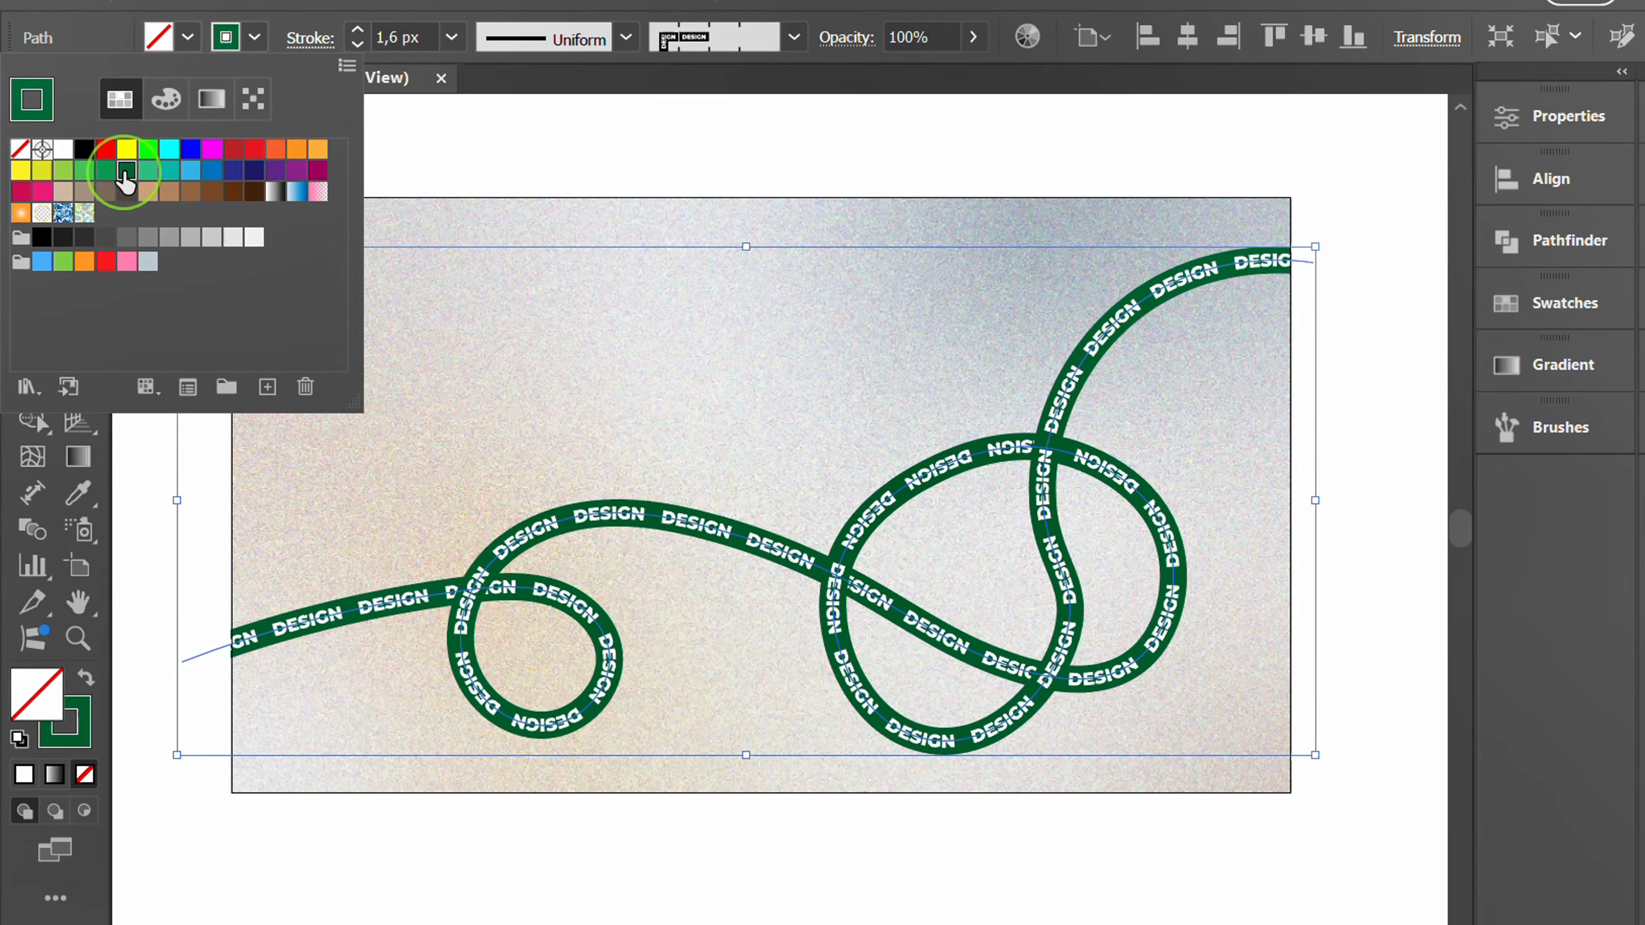
left_click(190, 150)
left_click(255, 173)
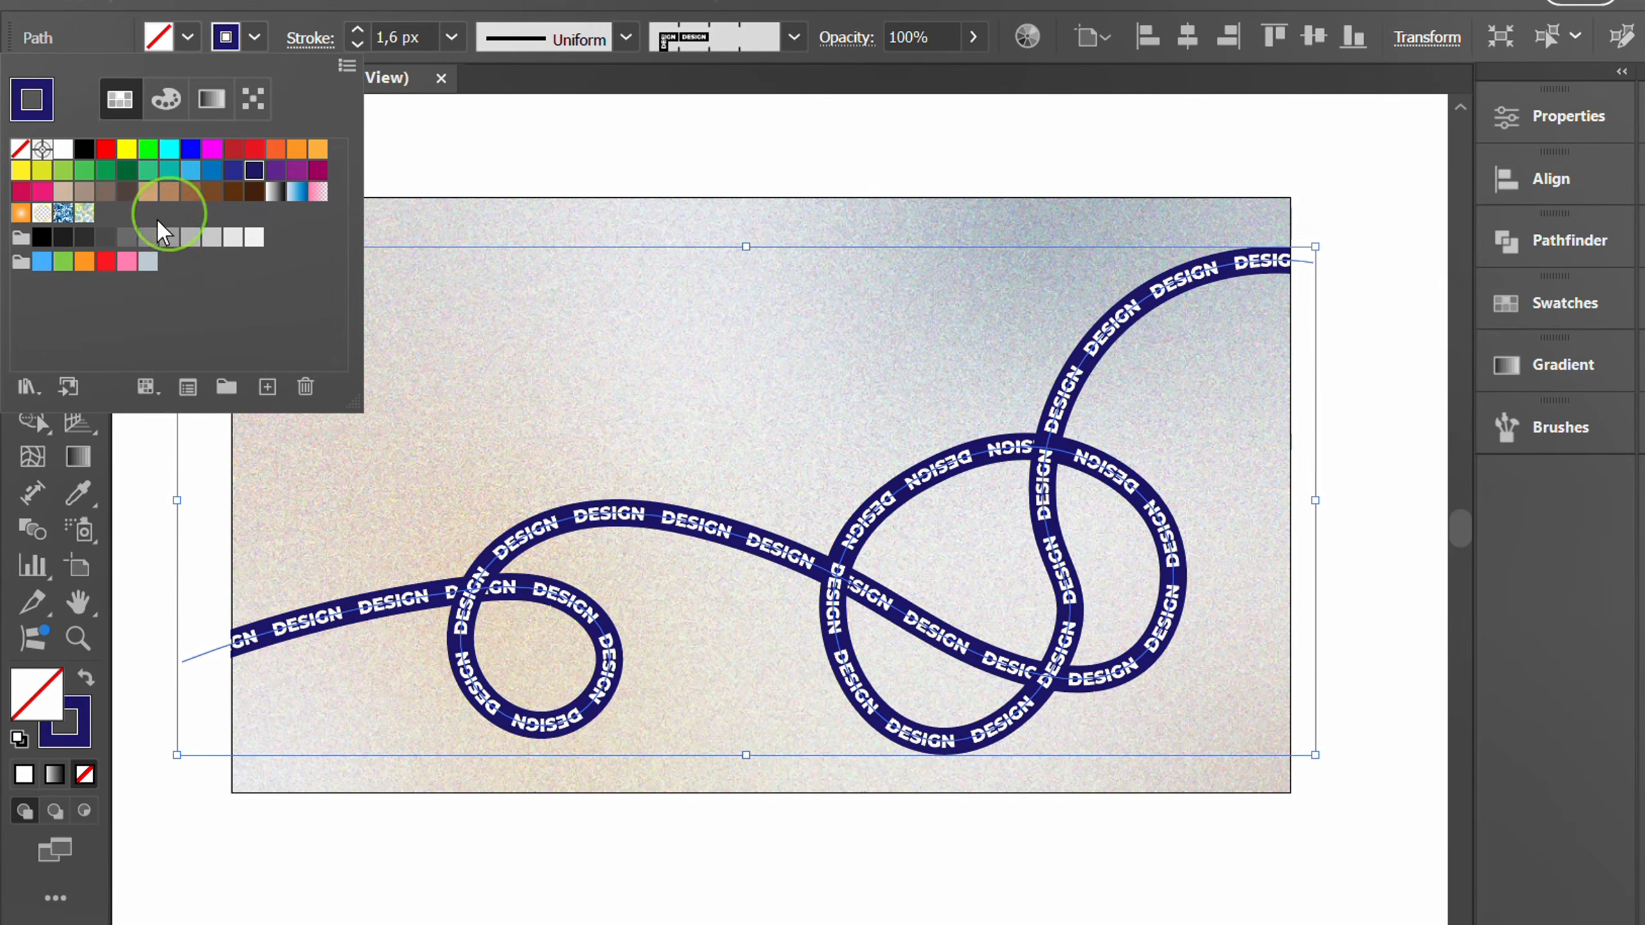
left_click(84, 237)
left_click(446, 144)
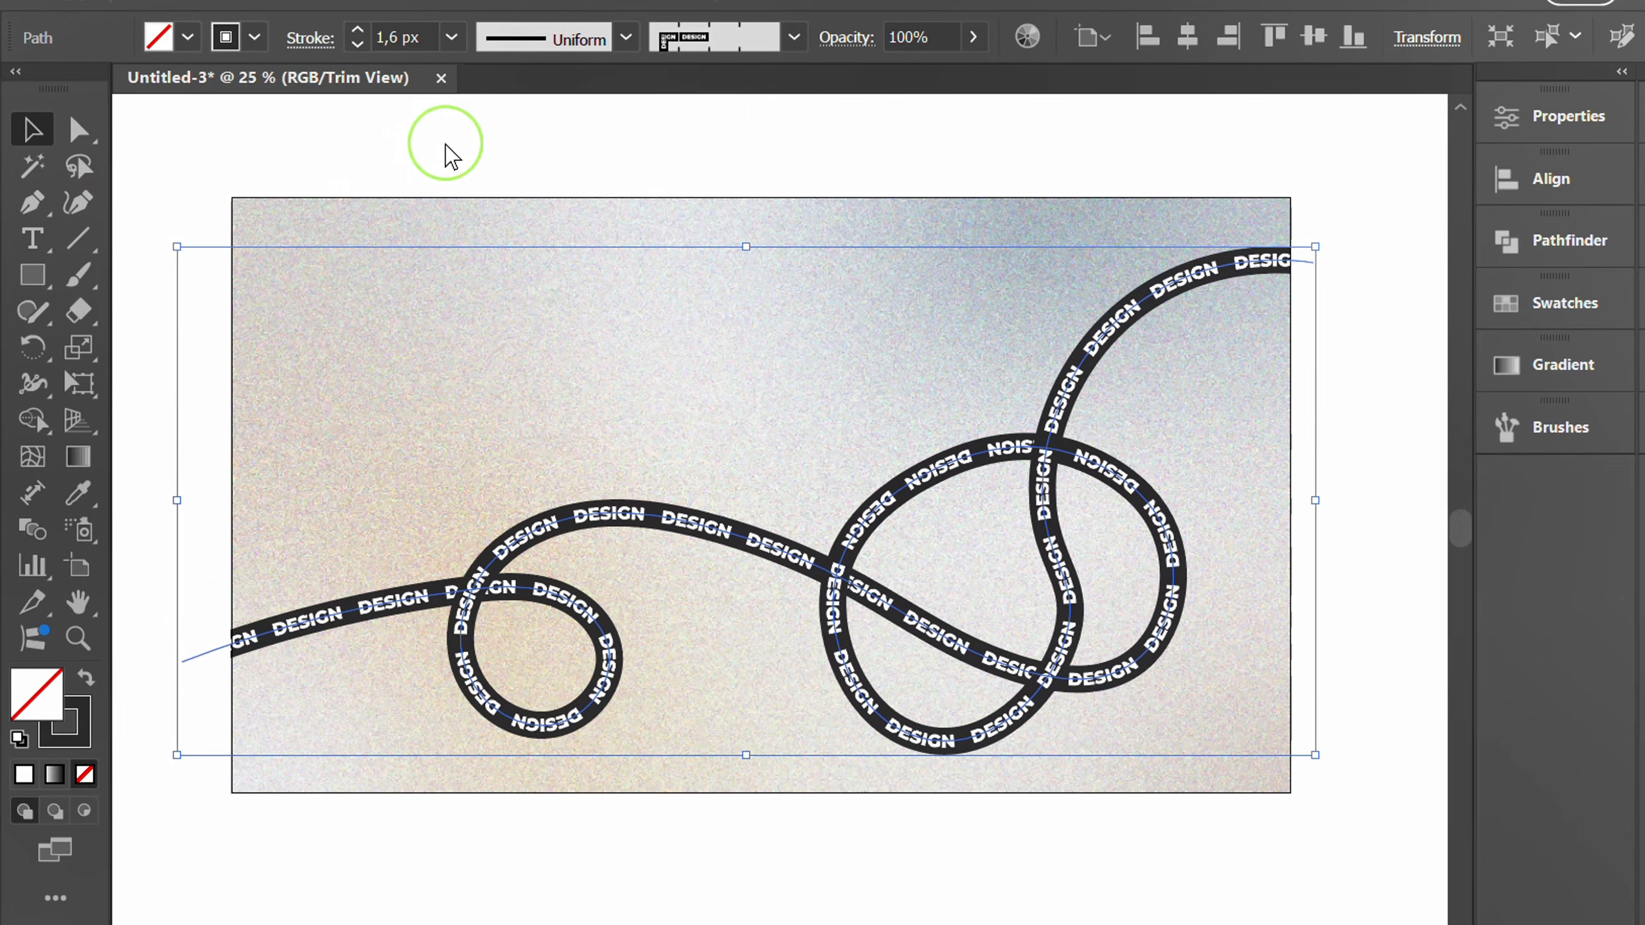
left_click(456, 154)
key("ctrl+0")
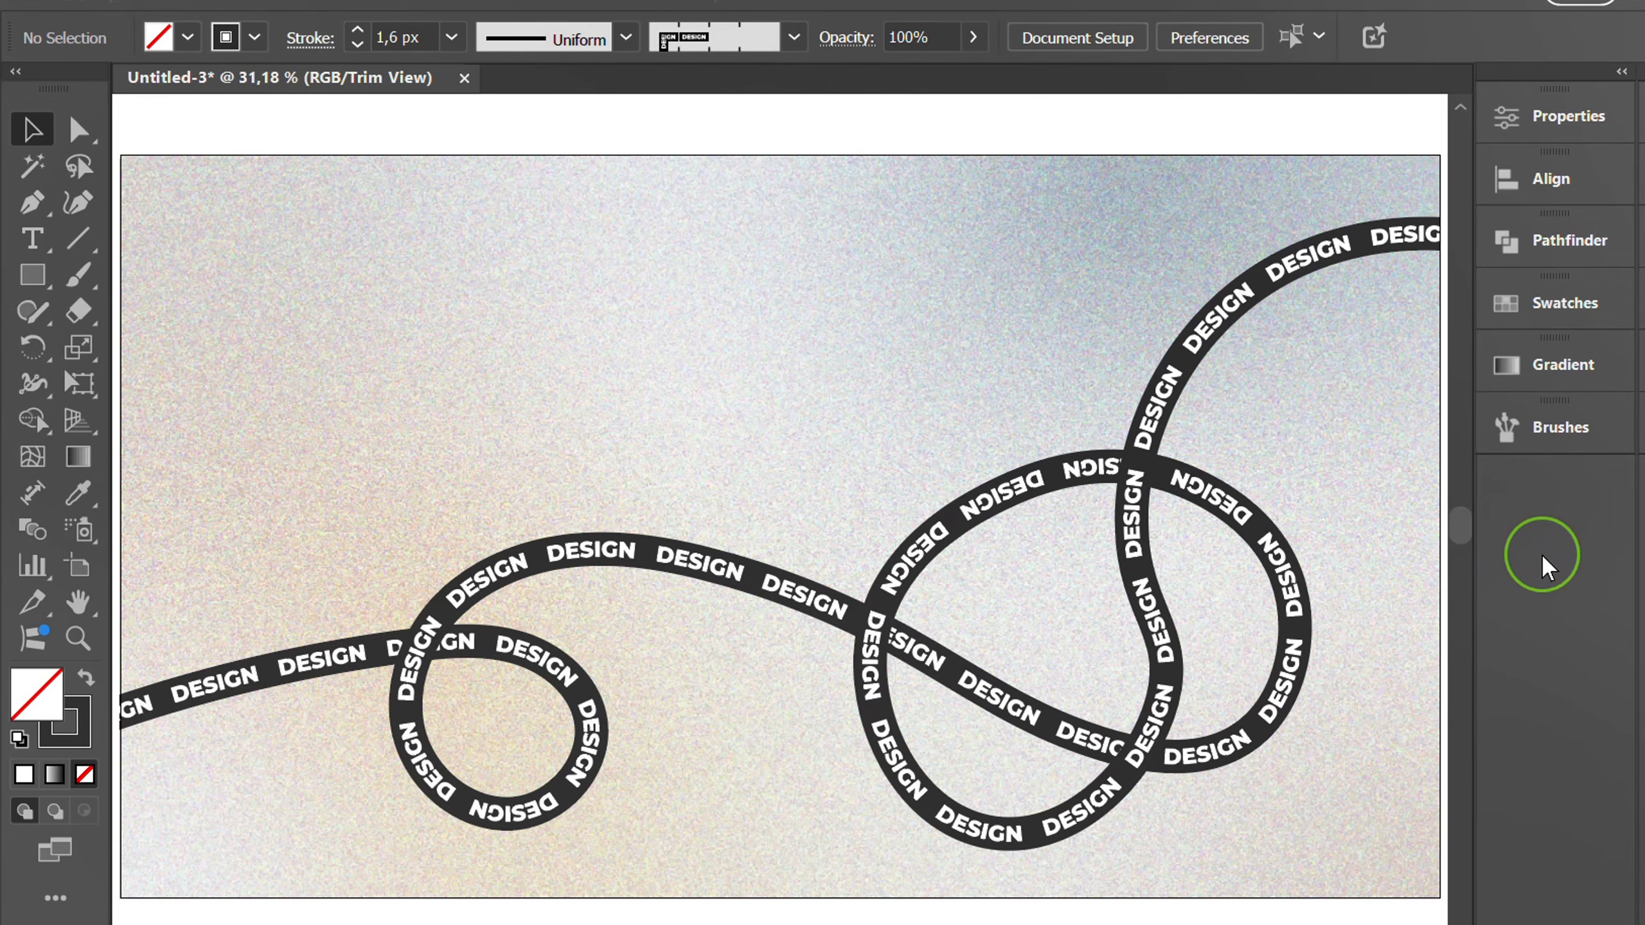